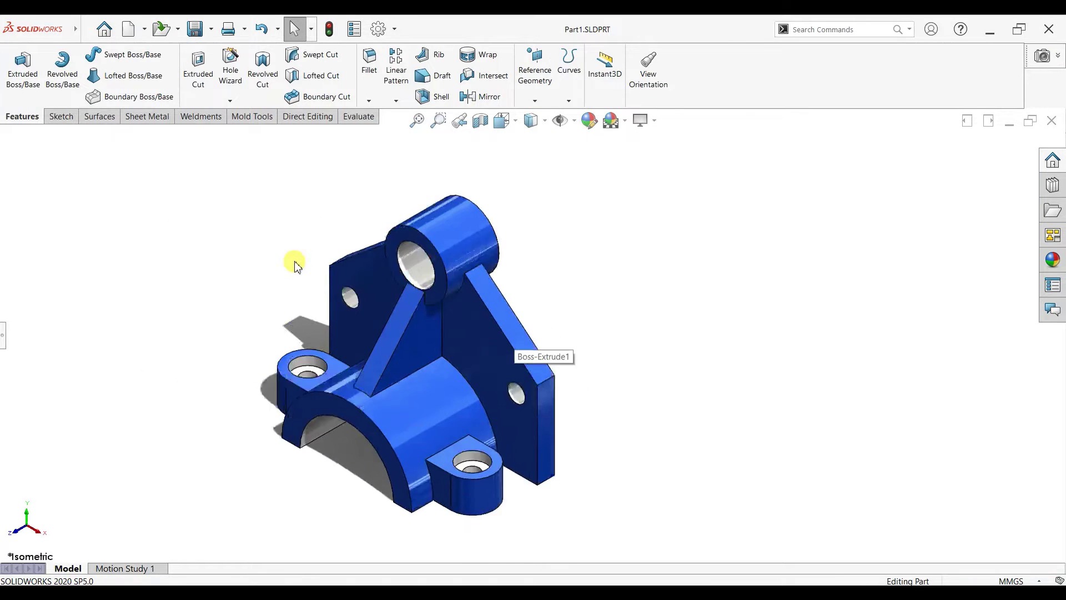
pyautogui.moveTo(380, 404); pyautogui.dragTo(726, 308, button='middle')
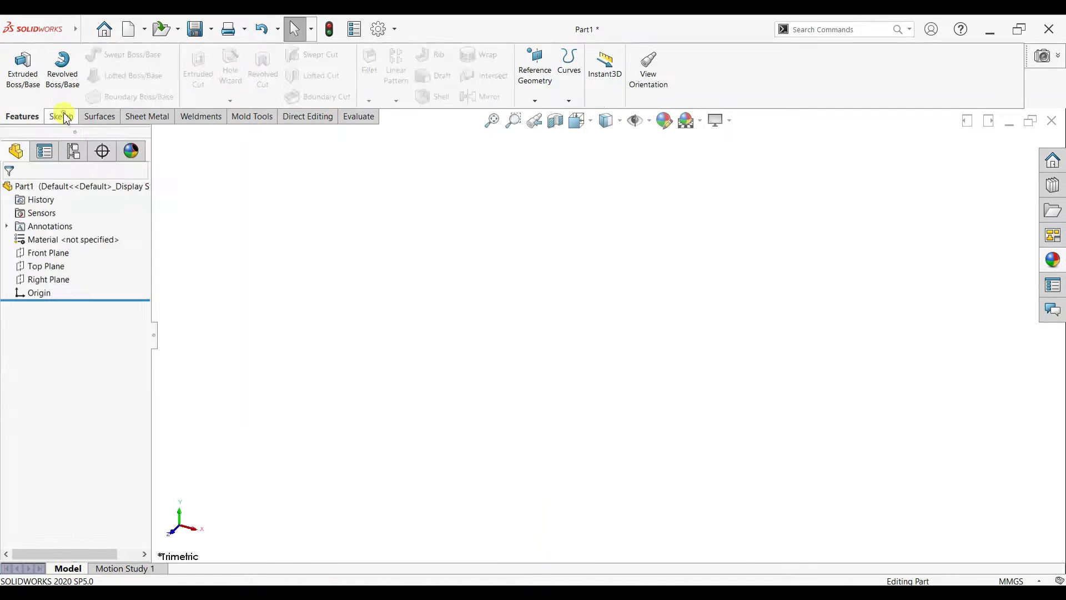
# Step: Start a new sketch on the Front Plane
pyautogui.click(60, 116)
pyautogui.click(17, 62)
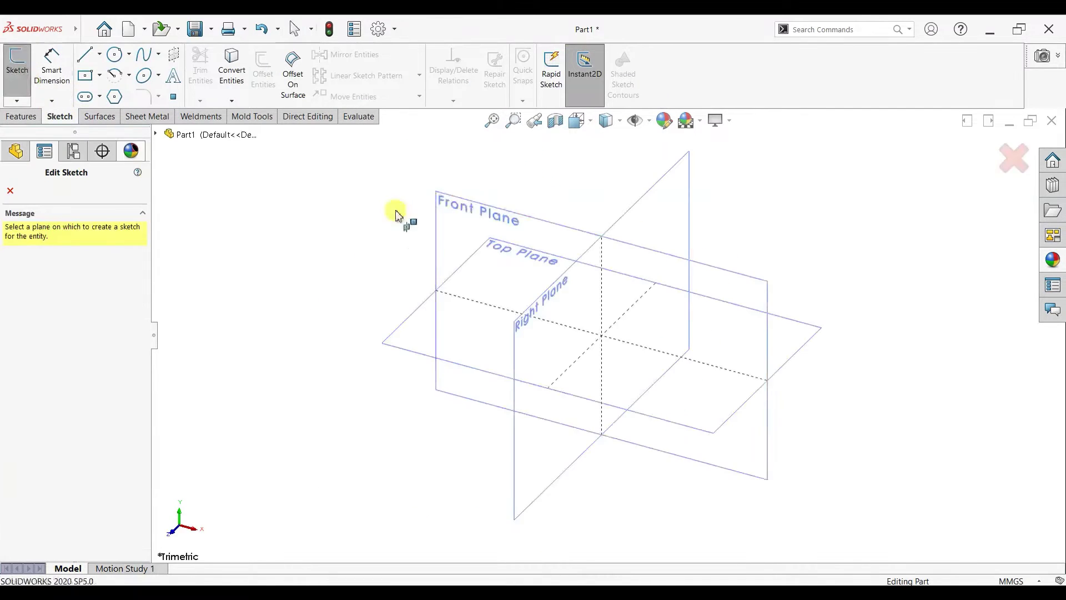
pyautogui.click(469, 218)
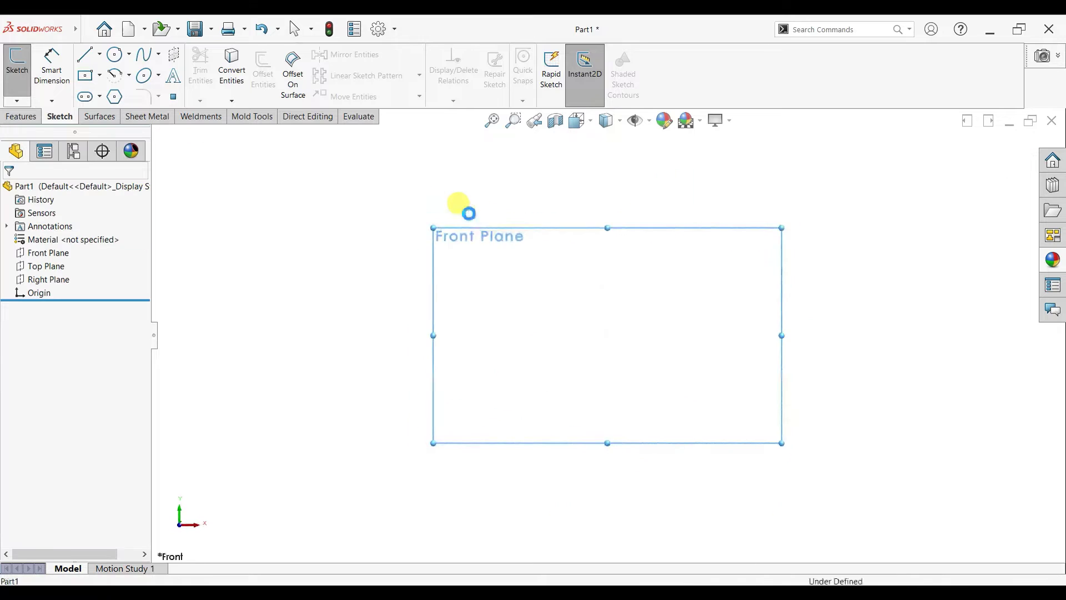
# Step: From the origin, draw an open half profile: base about 63 mm leftwards, vertical side about 55 mm, sloped line, and short horizontal top ending above the origin
pyautogui.click(103, 63)
pyautogui.click(111, 68)
pyautogui.click(609, 335)
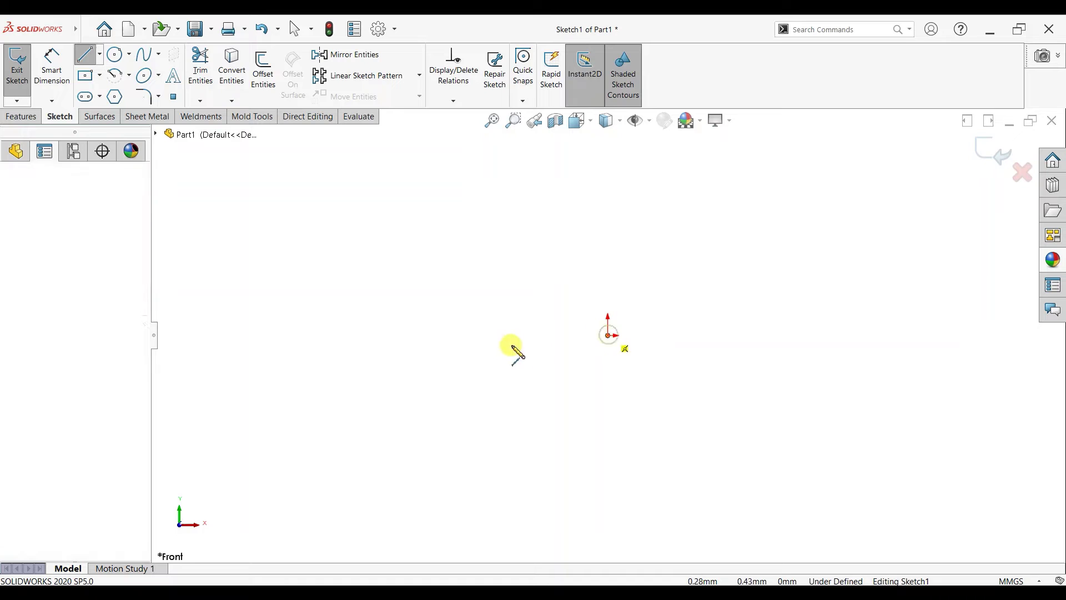
pyautogui.click(485, 335)
pyautogui.click(485, 228)
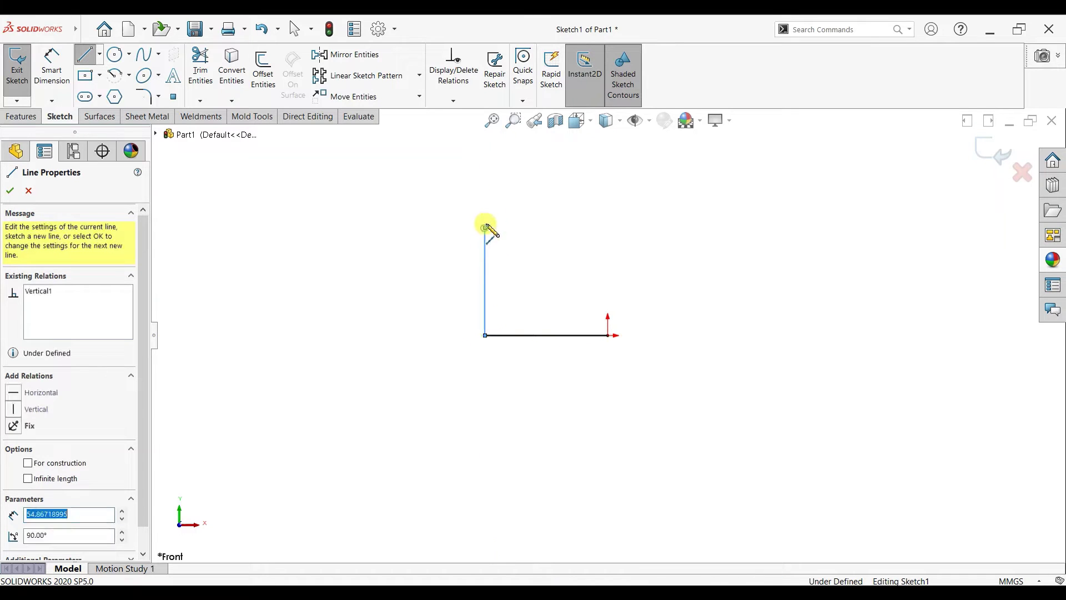
pyautogui.click(571, 152)
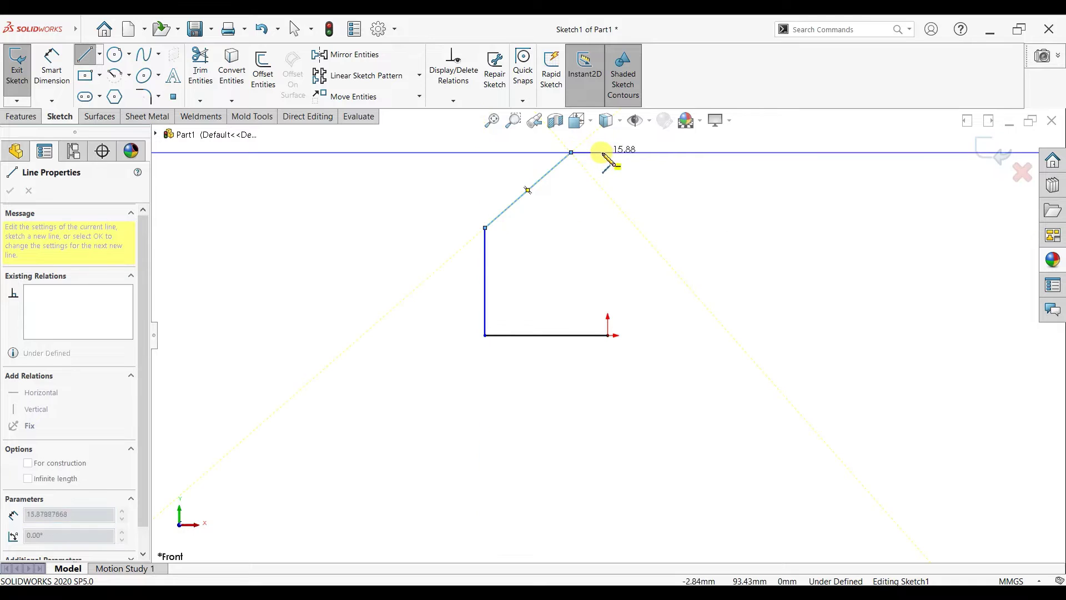
pyautogui.click(609, 153)
pyautogui.rightClick(622, 195)
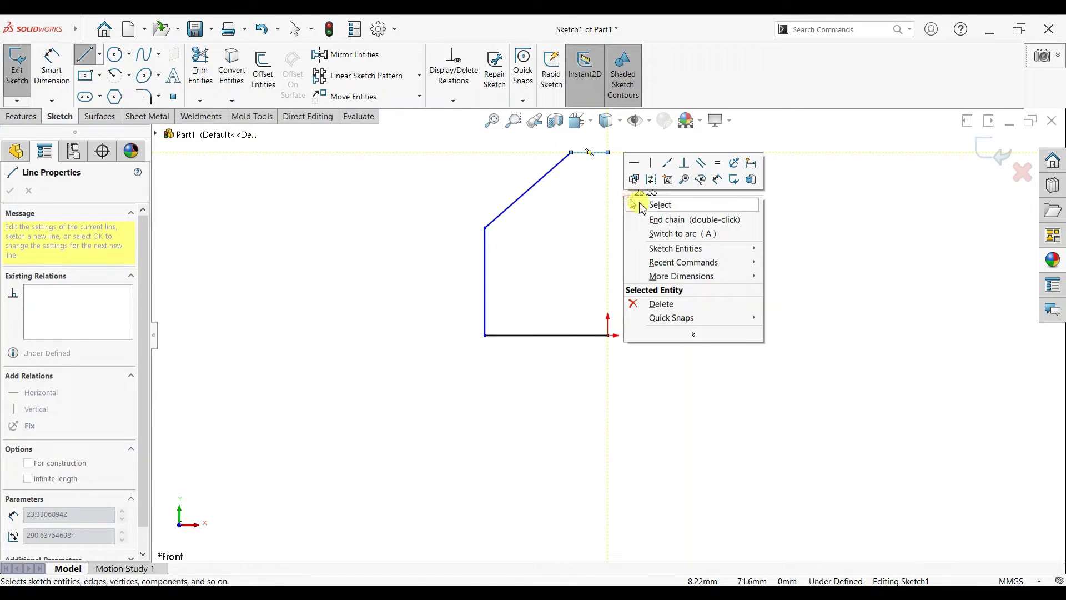
pyautogui.click(630, 202)
# Step: Draw a vertical centerline from the free end of the top line down to the origin
pyautogui.scroll(-1, 693, 214)
pyautogui.click(98, 54)
pyautogui.click(113, 87)
pyautogui.click(587, 215)
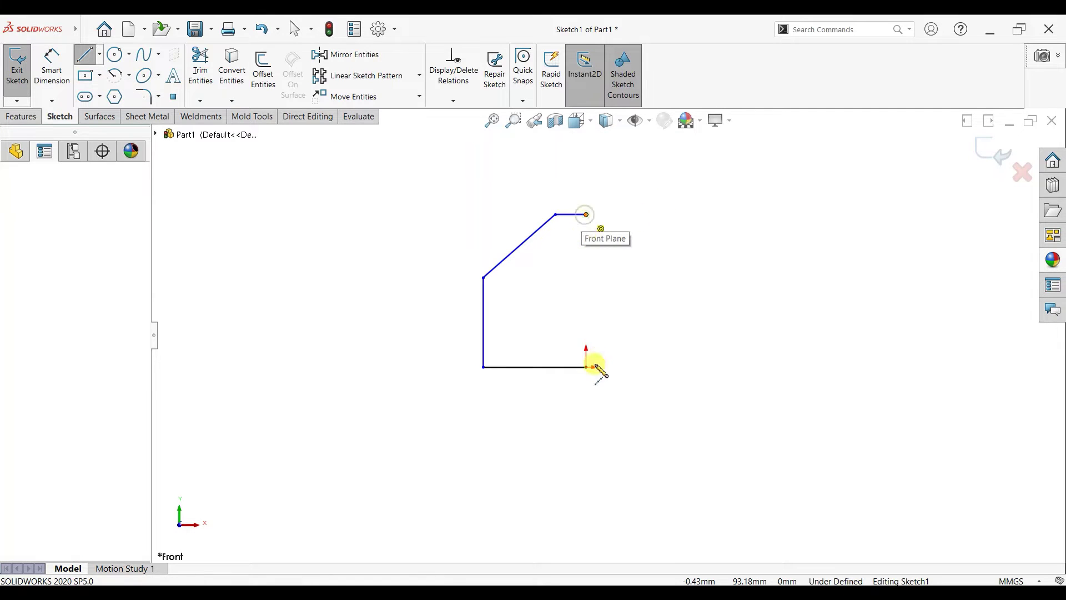
pyautogui.click(586, 367)
pyautogui.rightClick(617, 287)
pyautogui.click(624, 292)
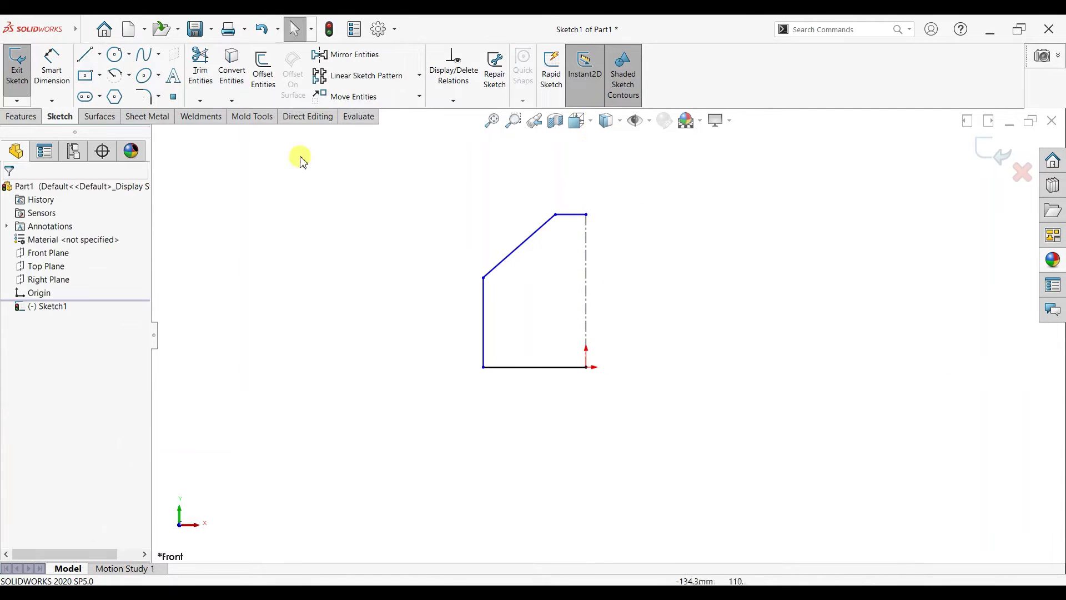
# Step: Dimension the half profile's base line to 60 mm and its vertical side to 50 mm
pyautogui.click(72, 67)
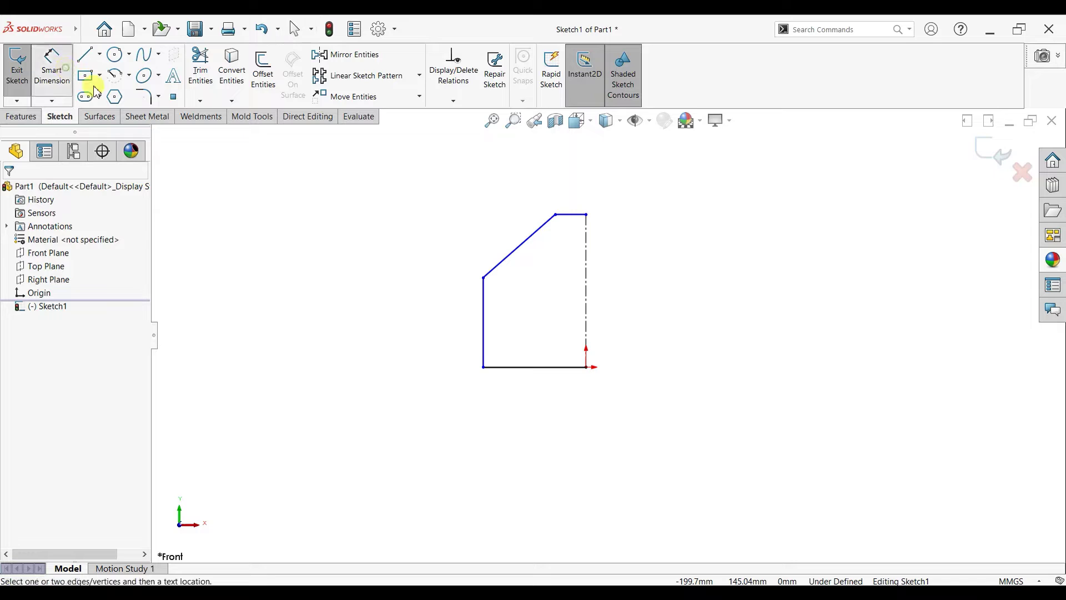
pyautogui.click(538, 367)
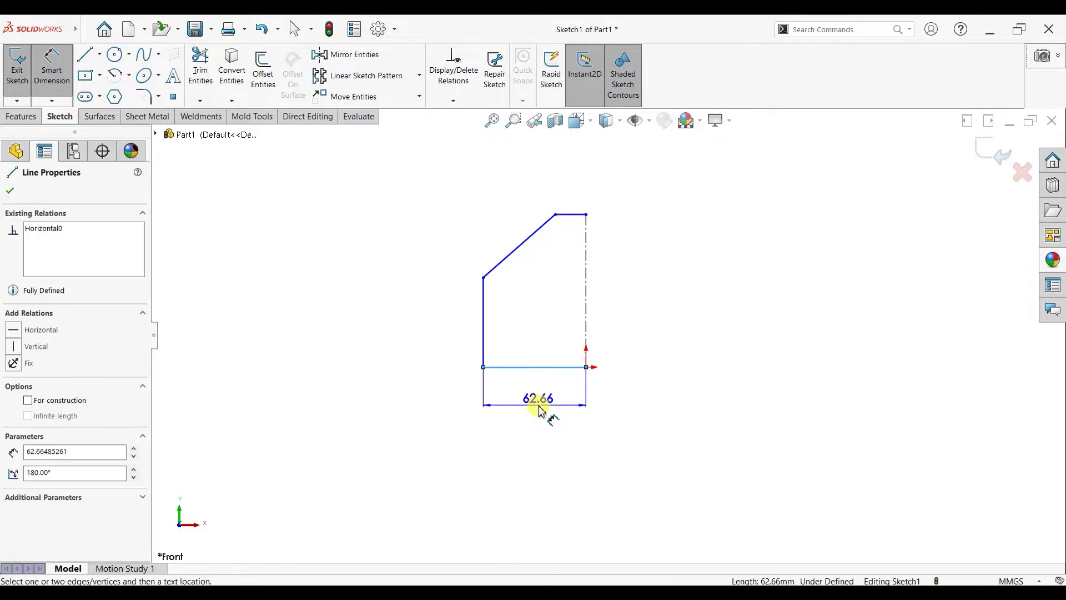
pyautogui.click(540, 409)
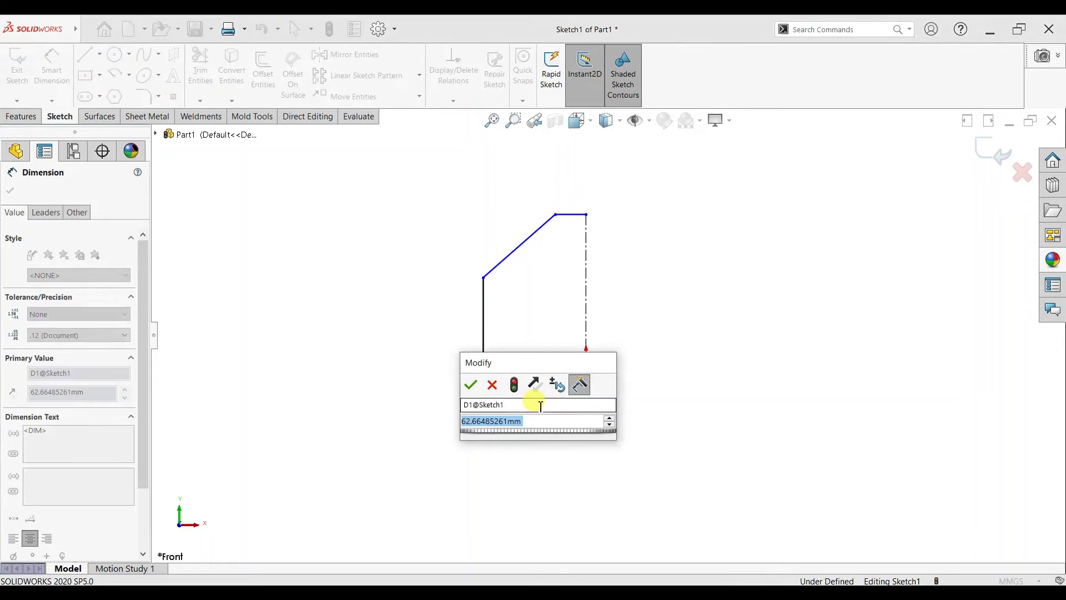
pyautogui.write('60')
pyautogui.press('Return')
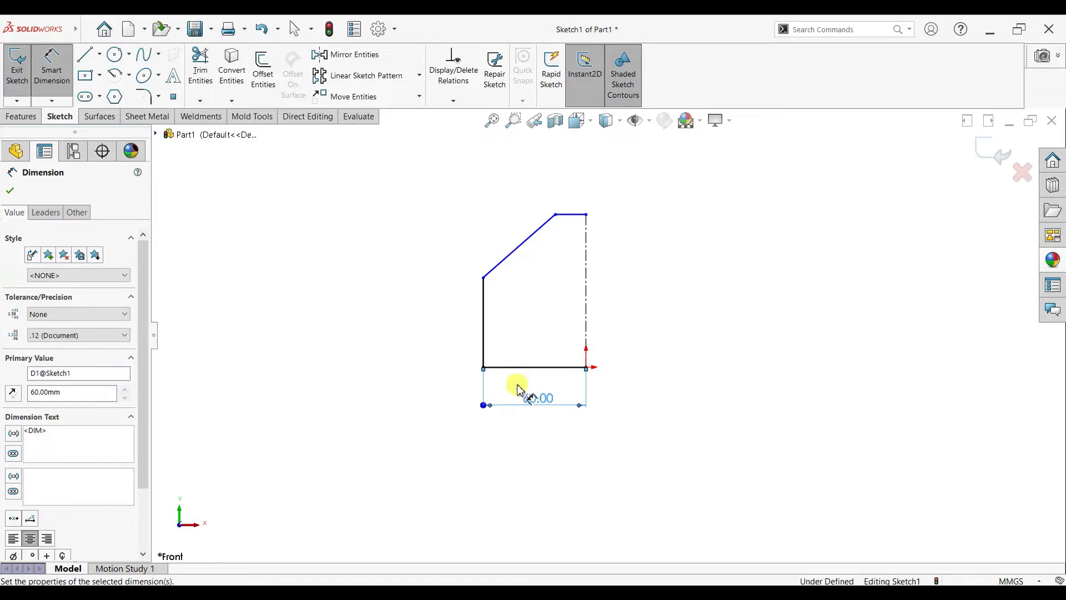
pyautogui.click(483, 355)
pyautogui.click(448, 348)
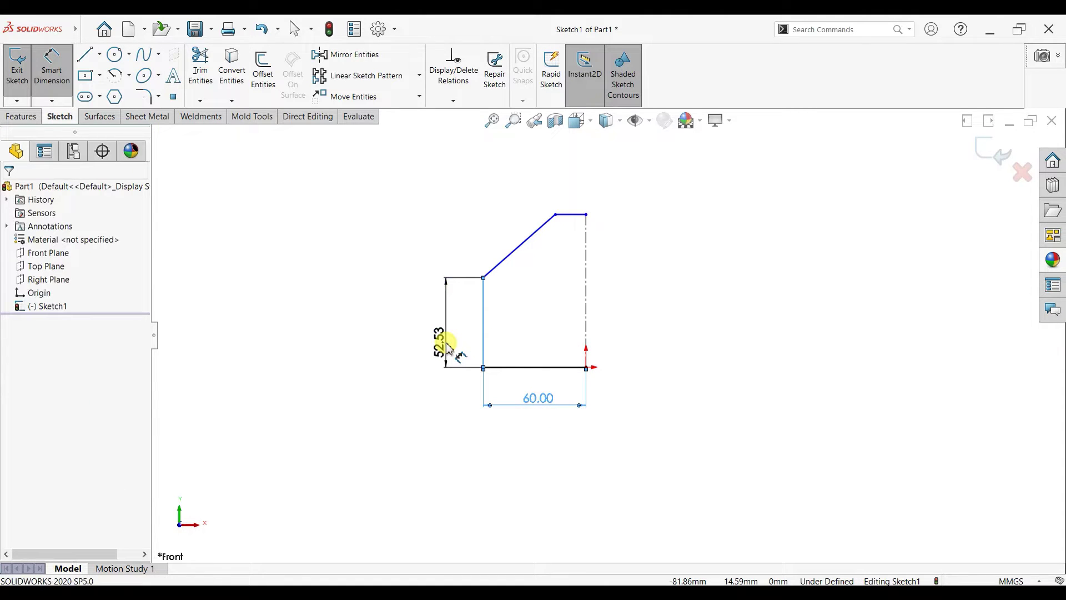
pyautogui.write('50')
pyautogui.press('Return')
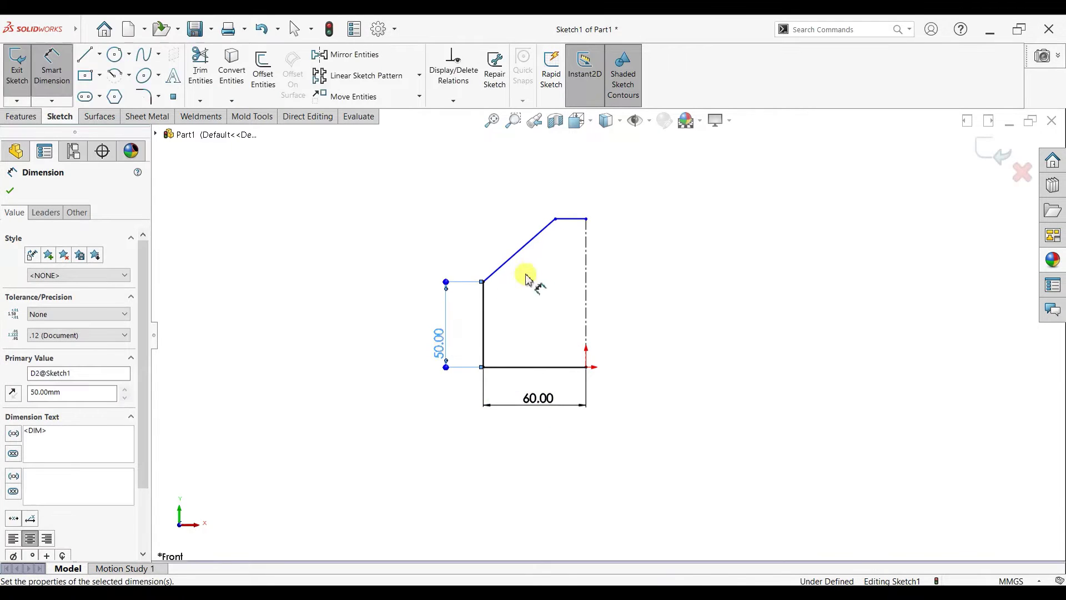
# Step: Dimension the short top line to 18 mm and the overall height between base and top line to 85 mm
pyautogui.click(573, 205)
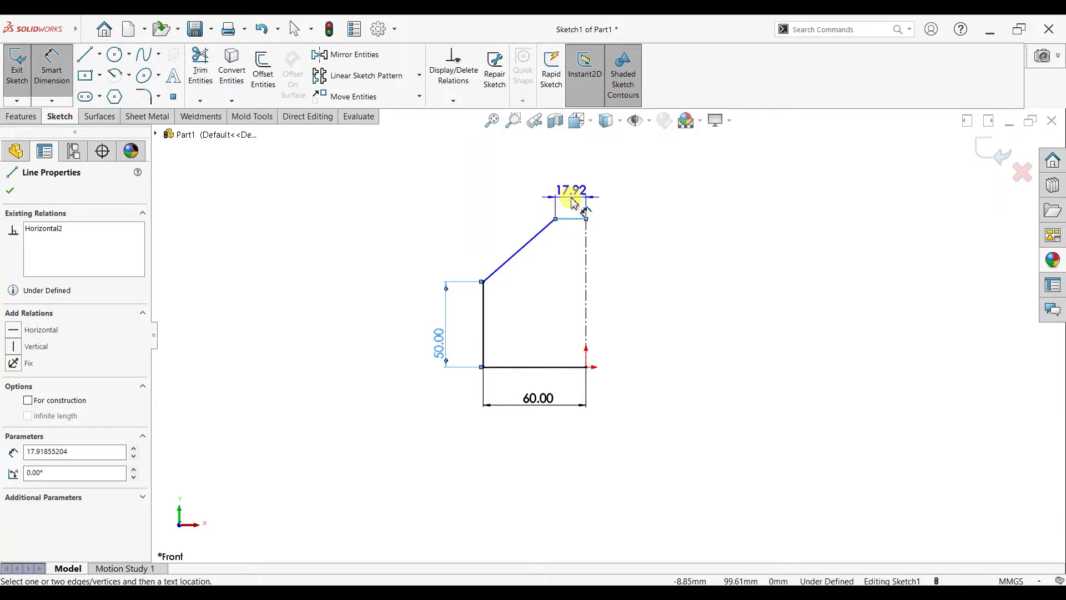
pyautogui.click(572, 199)
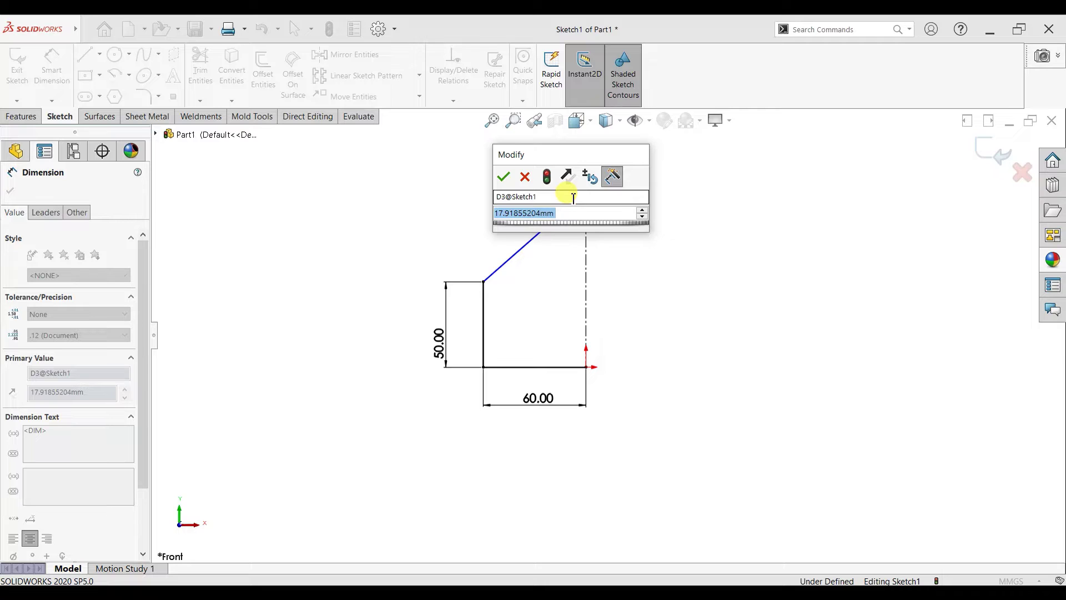
pyautogui.write('18')
pyautogui.press('Return')
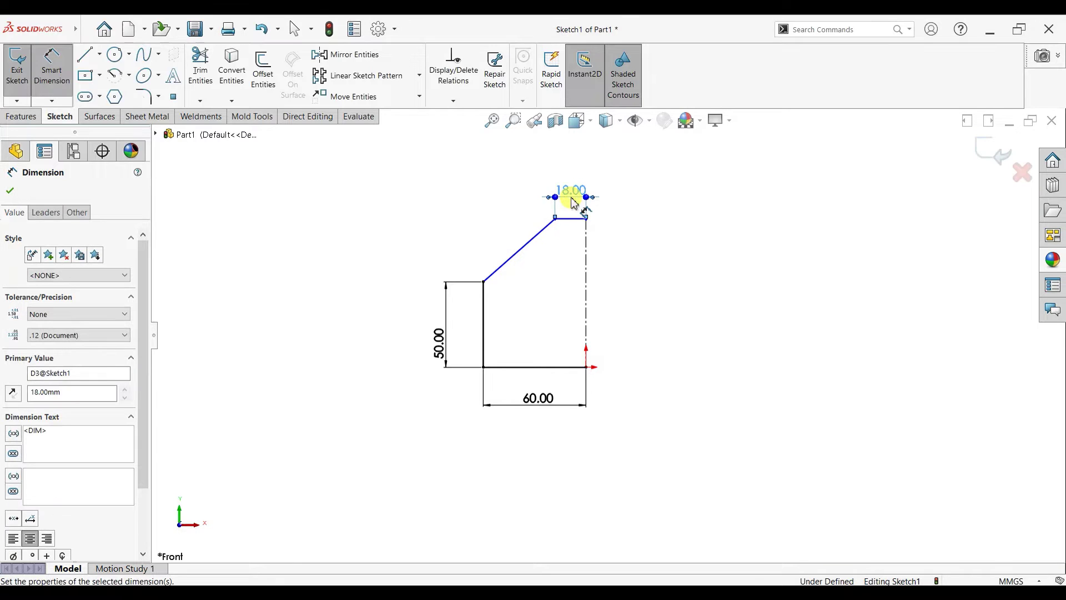
pyautogui.click(573, 218)
pyautogui.click(555, 367)
pyautogui.click(669, 314)
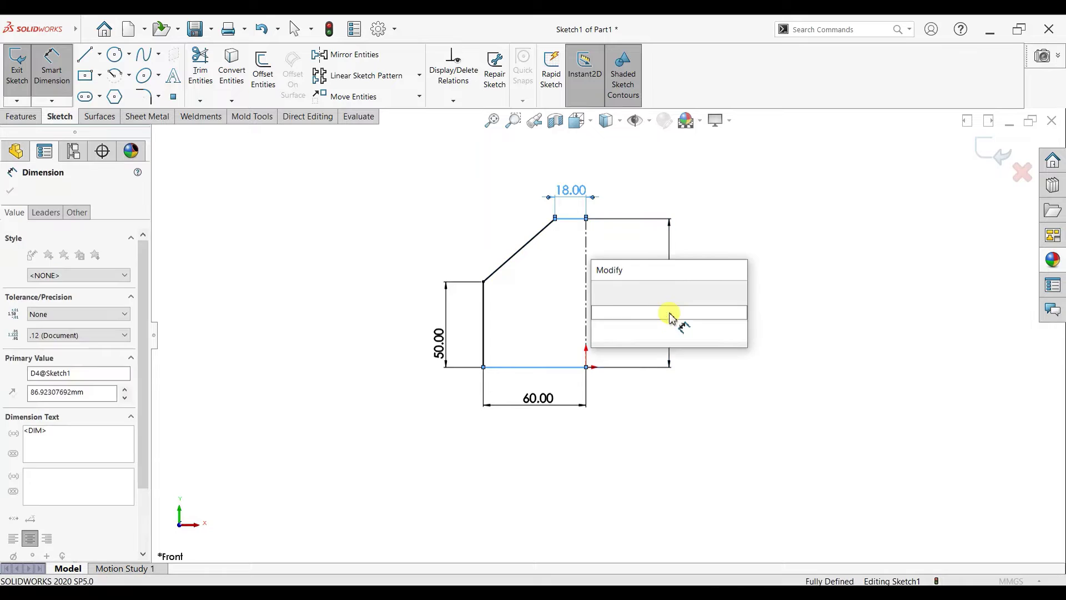
pyautogui.write('85')
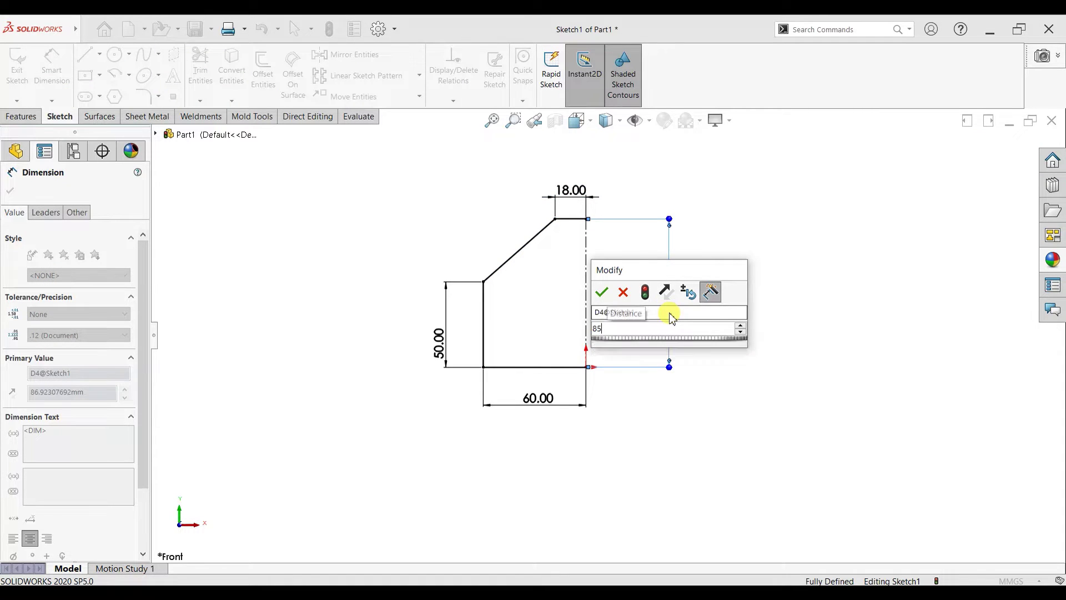
pyautogui.press('Return')
pyautogui.press('Escape')
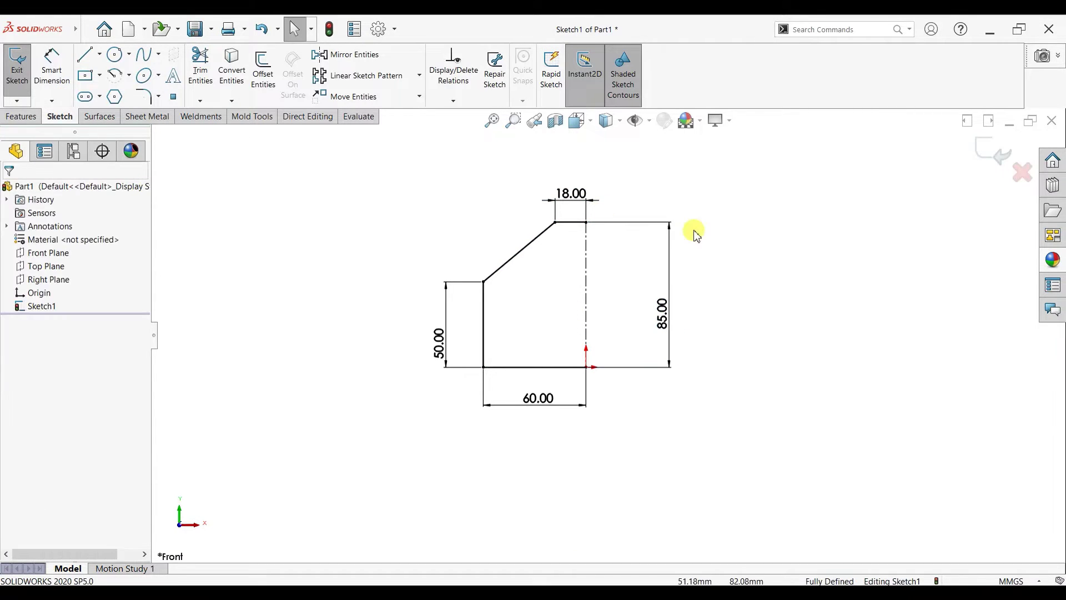
# Step: Mirror the four solid profile lines about the vertical centerline to close the outline
pyautogui.scroll(3, 686, 231)
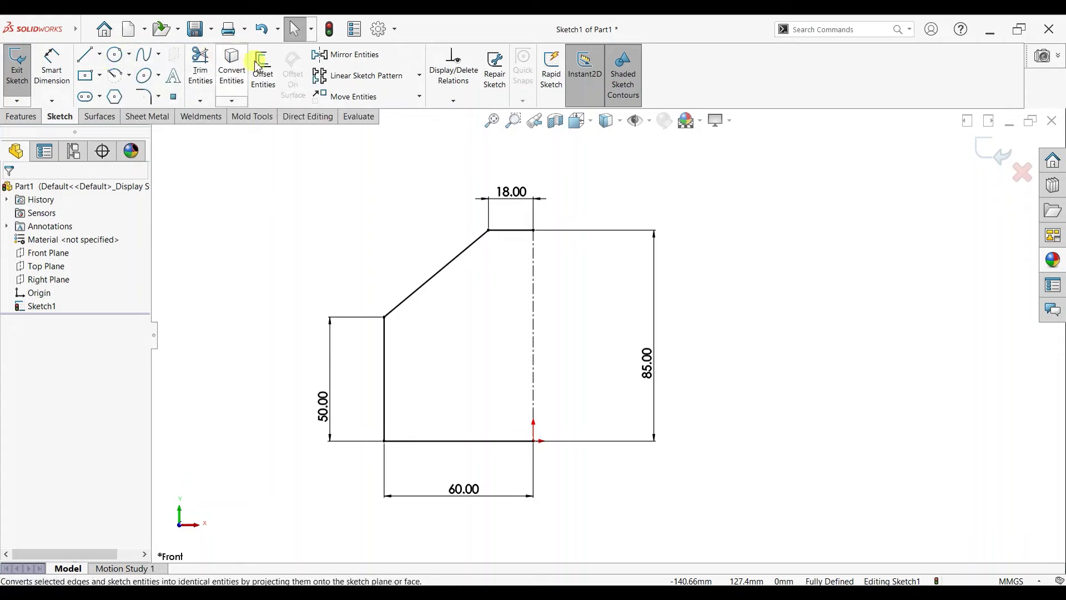
pyautogui.click(350, 54)
pyautogui.moveTo(515, 217); pyautogui.dragTo(358, 482)
pyautogui.click(100, 390)
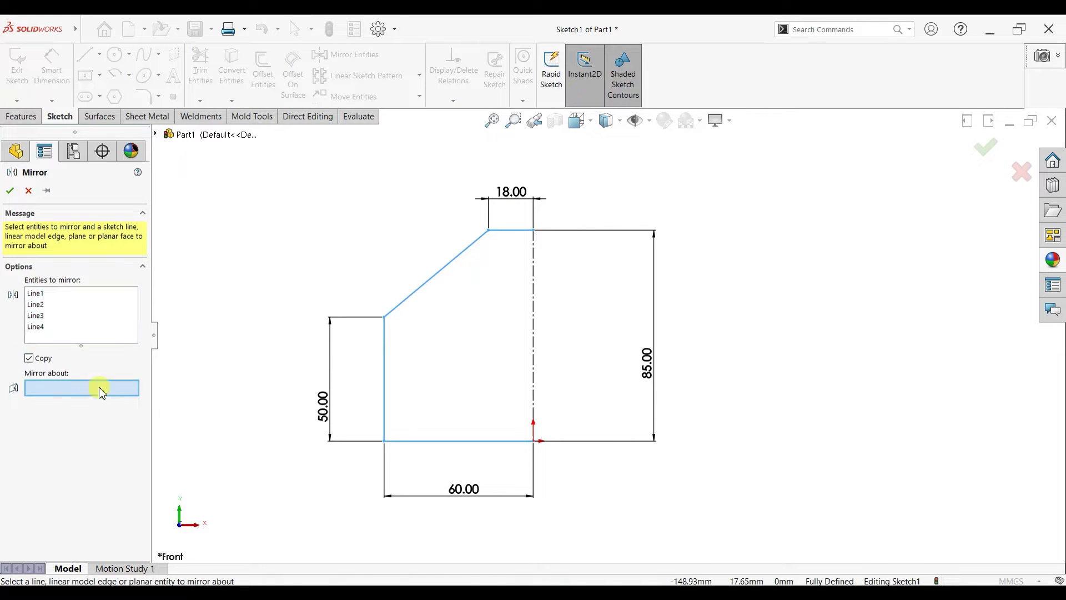
pyautogui.click(533, 350)
pyautogui.click(10, 191)
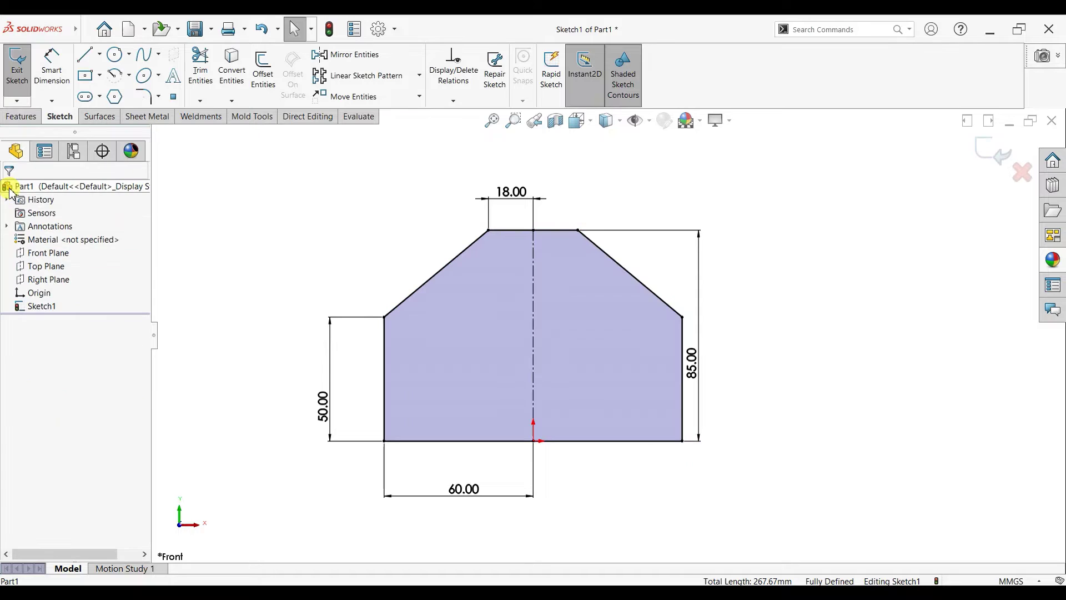
# Step: Draw a circle inside the profile near its left vertical side and set its diameter to 10 mm
pyautogui.click(115, 55)
pyautogui.moveTo(417, 358); pyautogui.dragTo(423, 374)
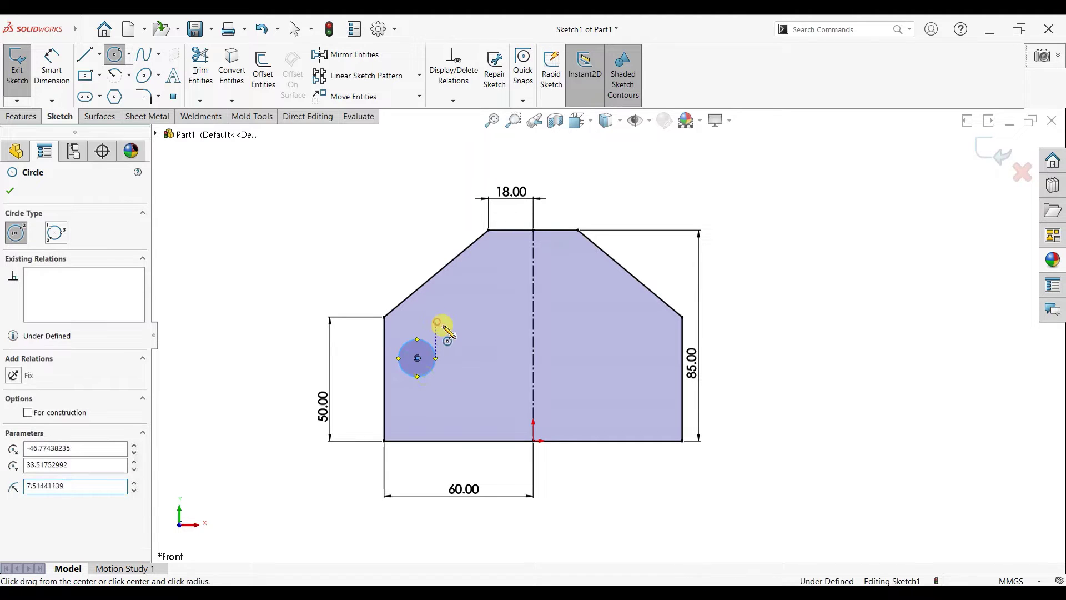
pyautogui.press('Escape')
pyautogui.click(50, 72)
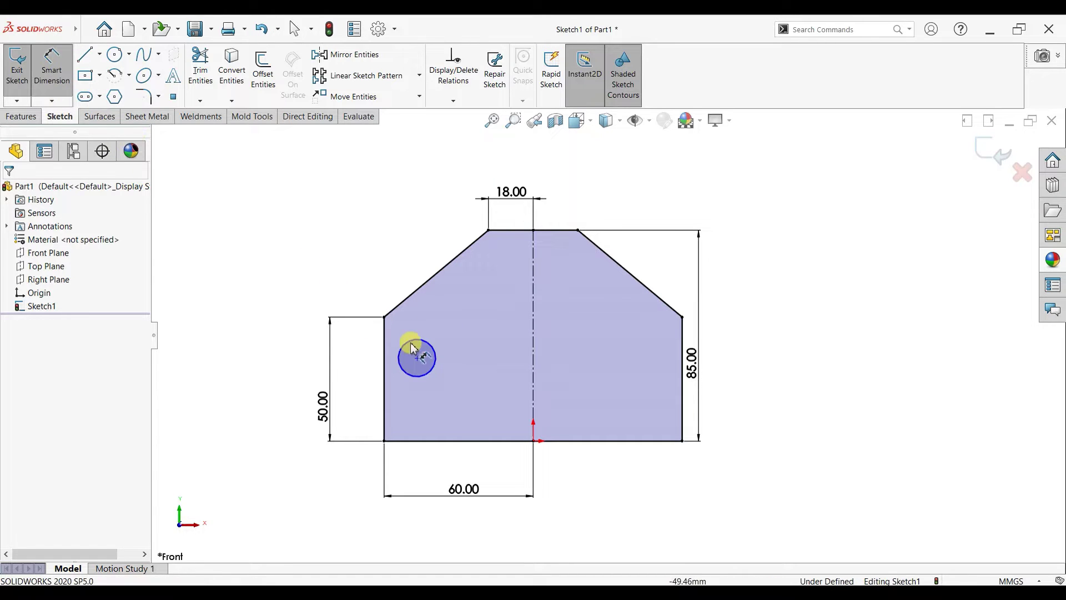
pyautogui.click(449, 334)
pyautogui.click(450, 333)
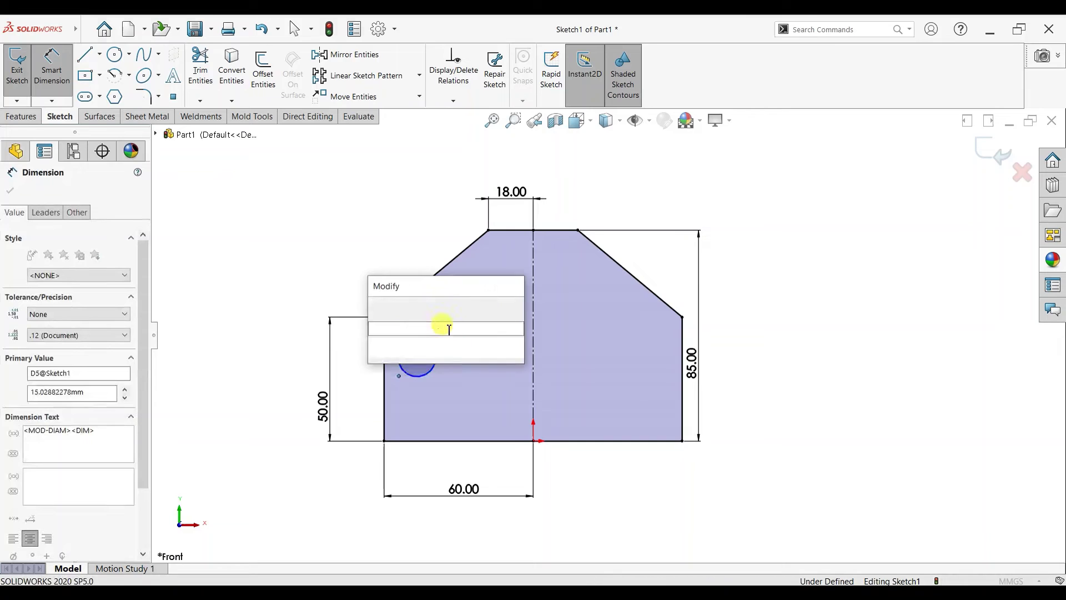
pyautogui.write('10')
pyautogui.press('Return')
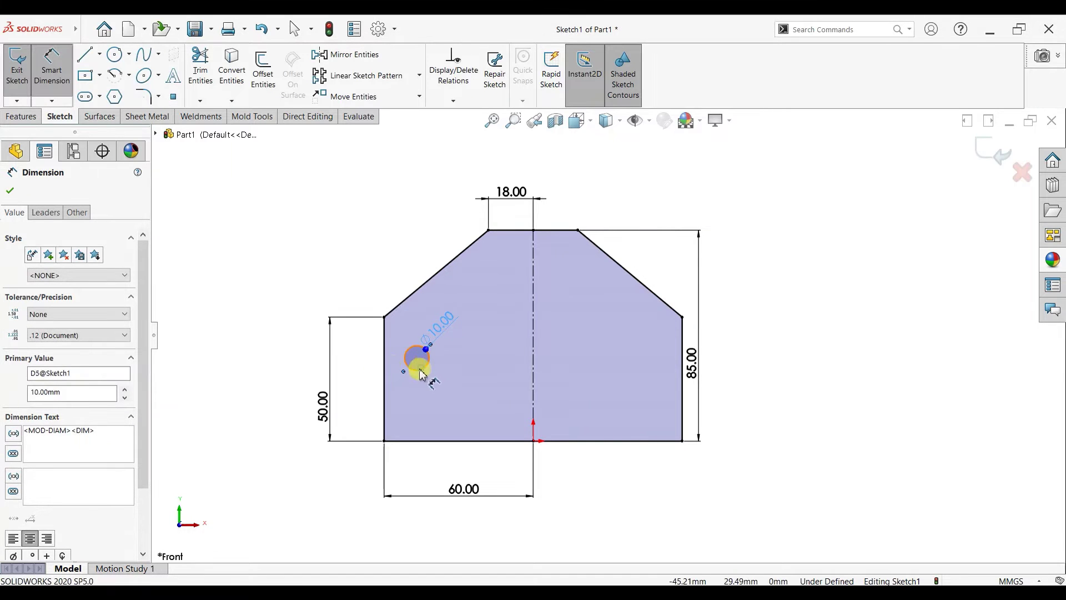
# Step: Dimension the circle's centre 12 mm from the profile's left vertical edge
pyautogui.click(418, 369)
pyautogui.click(384, 353)
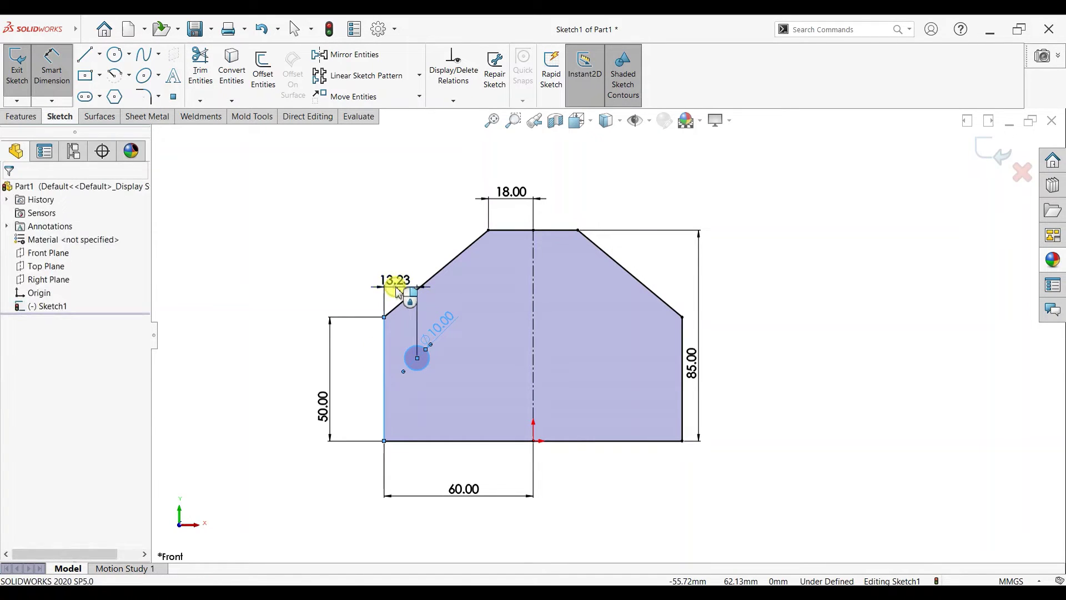
pyautogui.click(397, 293)
pyautogui.write('12')
pyautogui.press('Return')
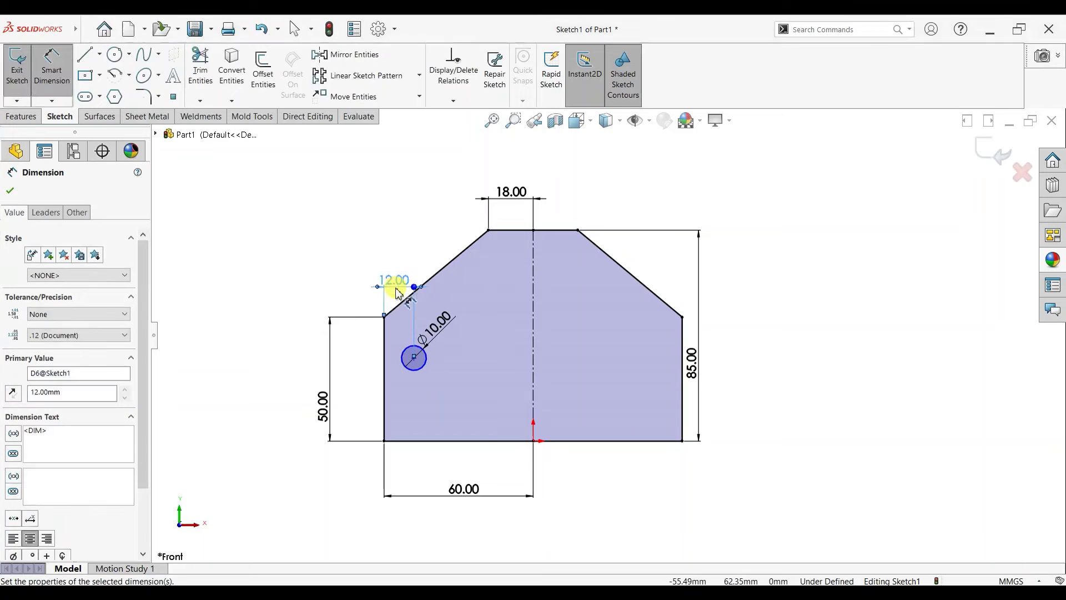
# Step: Dimension the circle centre's height above the base line, first entering 35 mm and correcting it to 40 mm
pyautogui.click(412, 369)
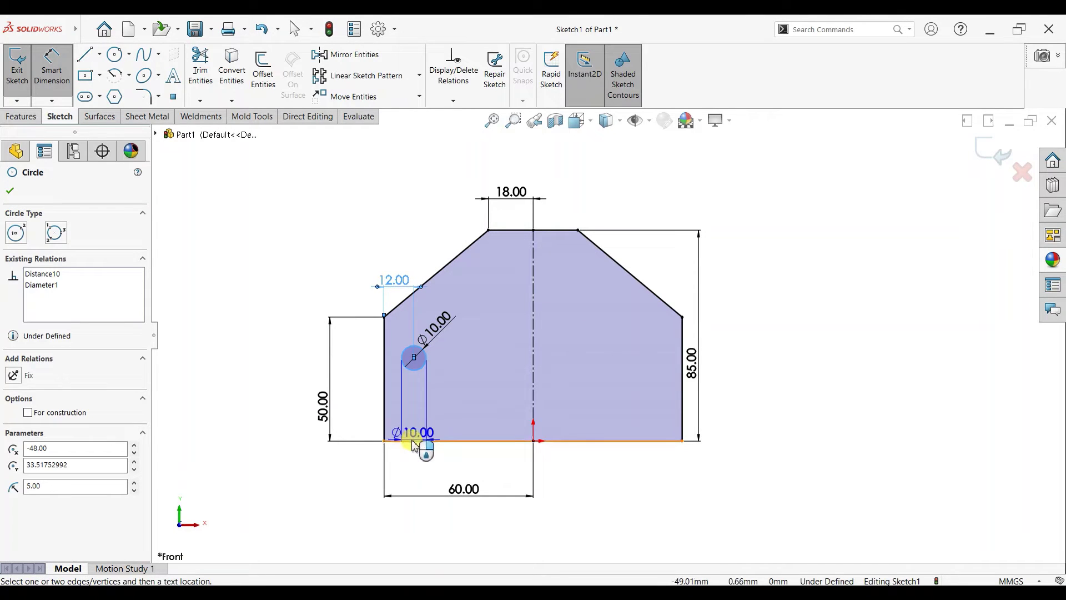
pyautogui.click(409, 440)
pyautogui.click(357, 405)
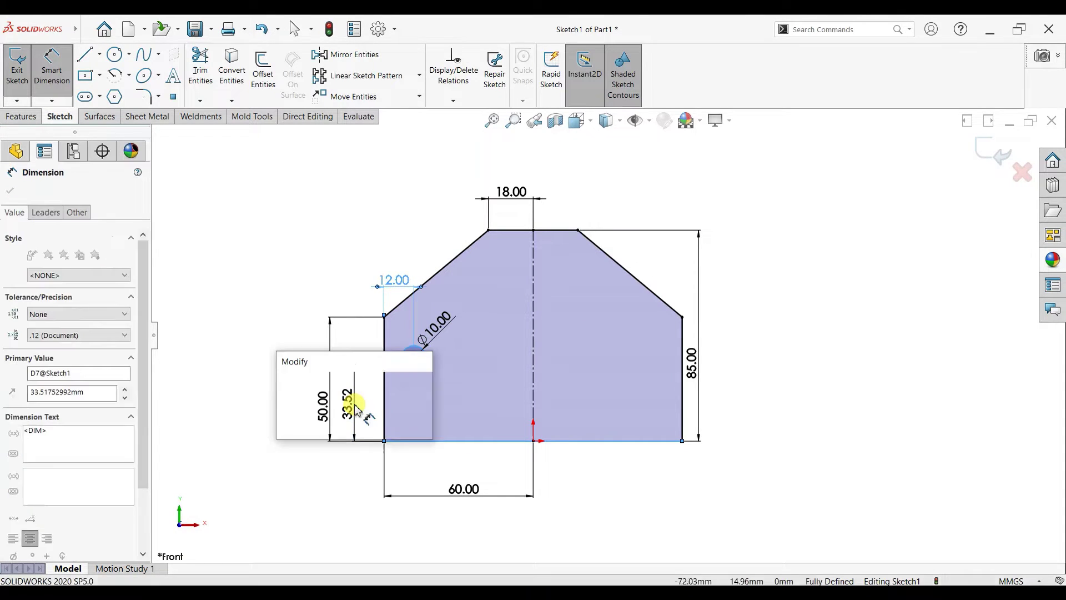
pyautogui.write('35')
pyautogui.press('Return')
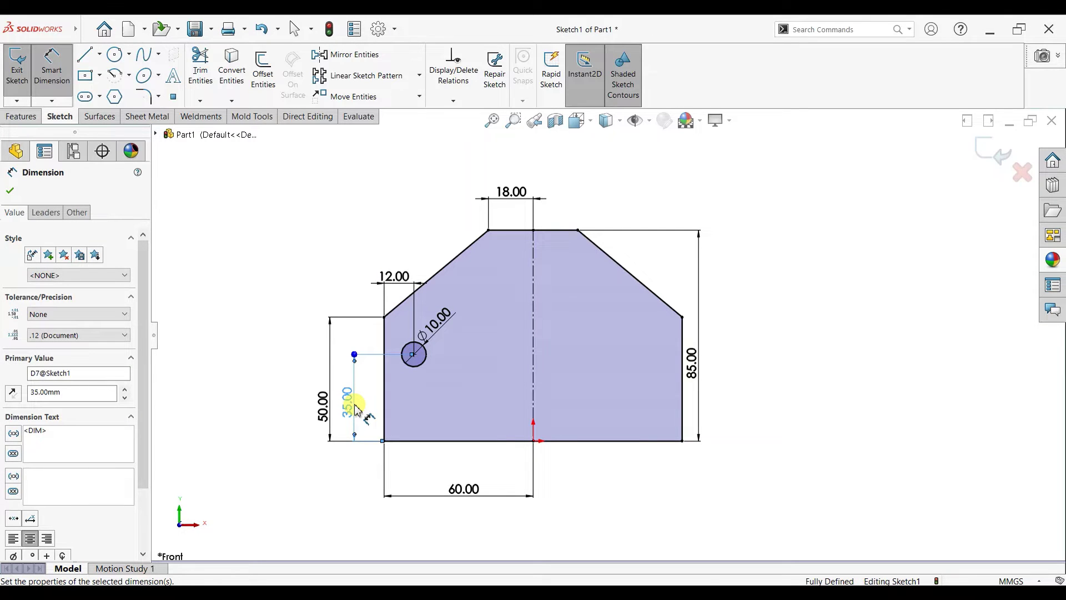
pyautogui.doubleClick(354, 410)
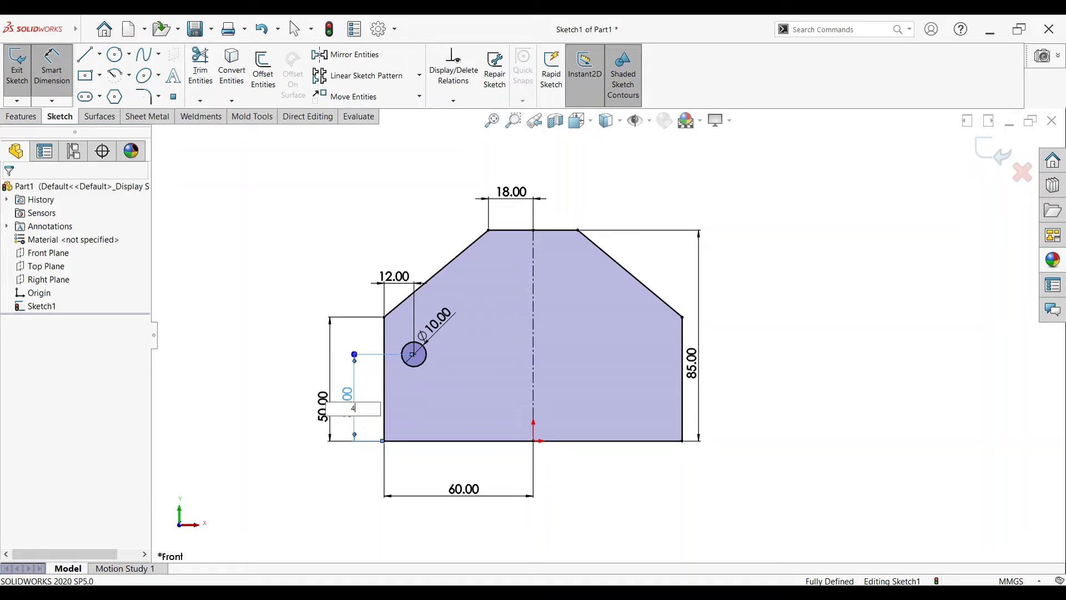
pyautogui.press('Return')
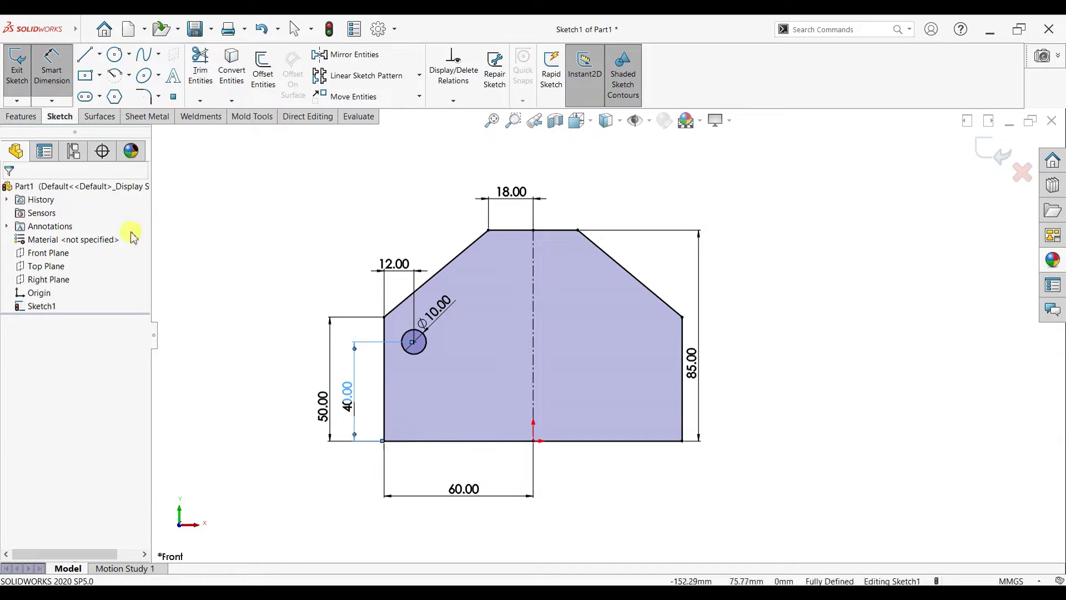
# Step: Mirror the 10 mm circle about the vertical centerline and close the sketch
pyautogui.click(351, 55)
pyautogui.click(415, 347)
pyautogui.click(40, 356)
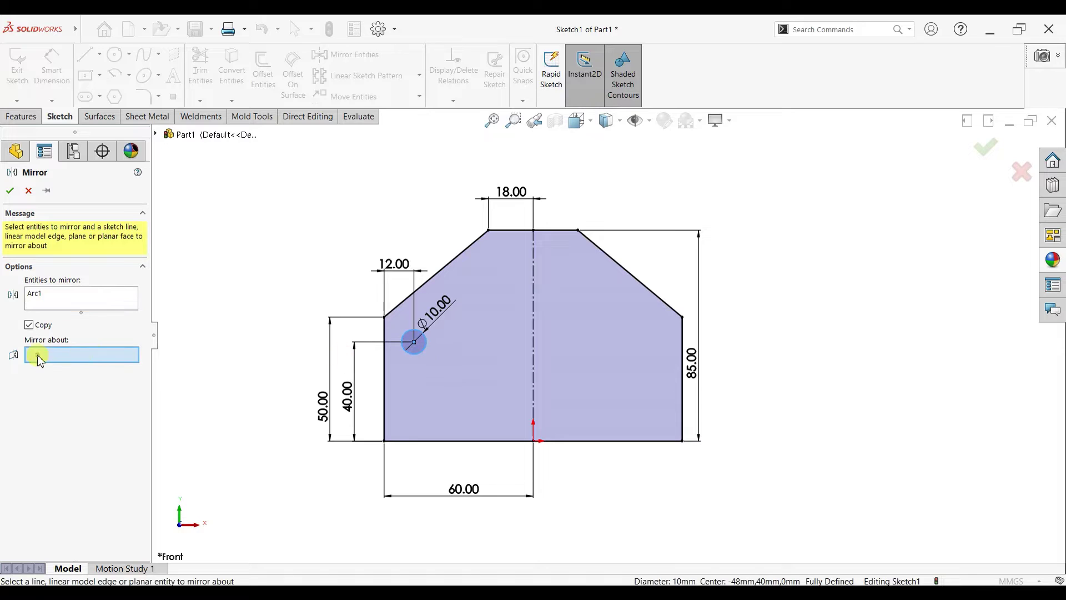
pyautogui.click(533, 356)
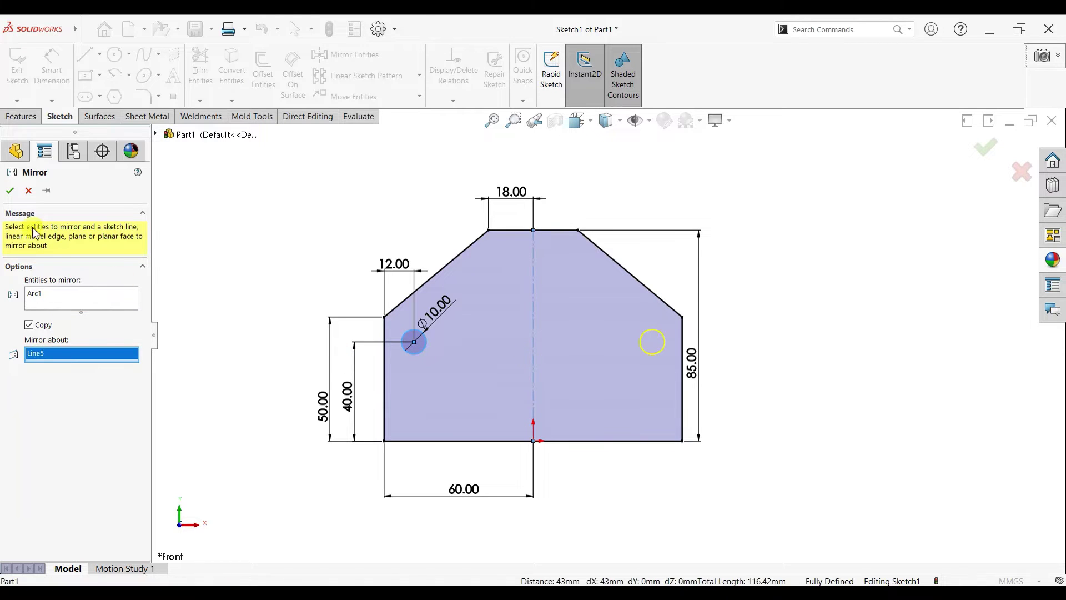
pyautogui.click(10, 192)
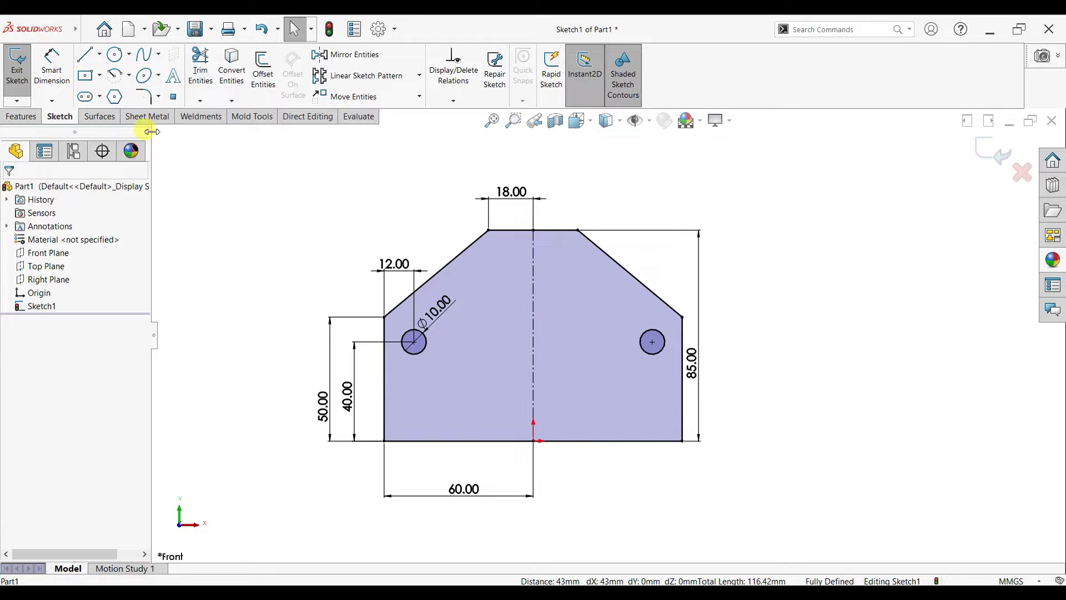
pyautogui.click(18, 72)
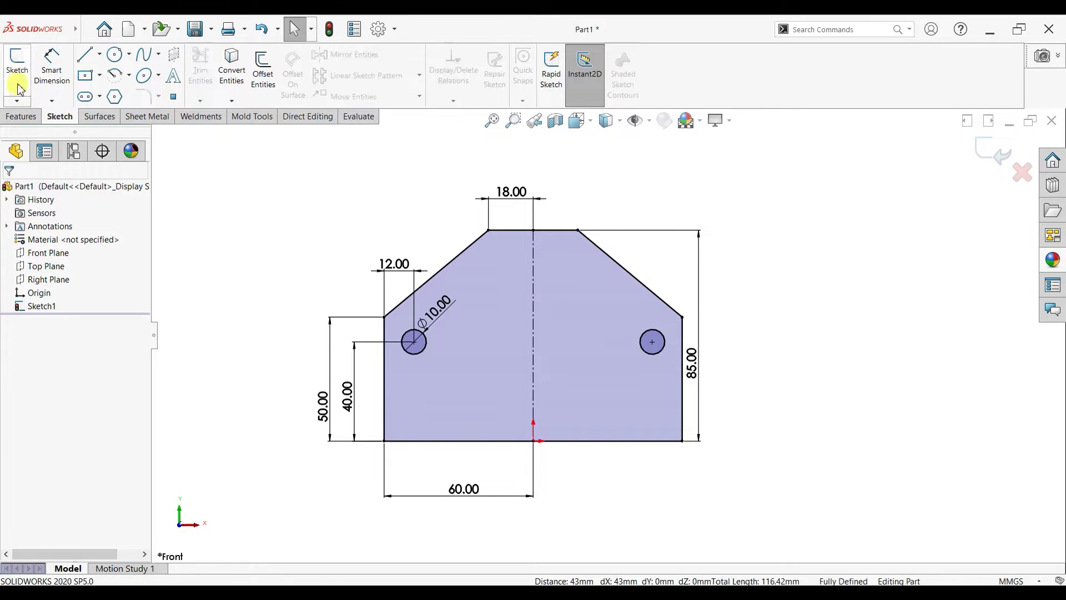
# Step: Extrude the plate profile sketch 10 mm using the Mid Plane end condition
pyautogui.click(48, 307)
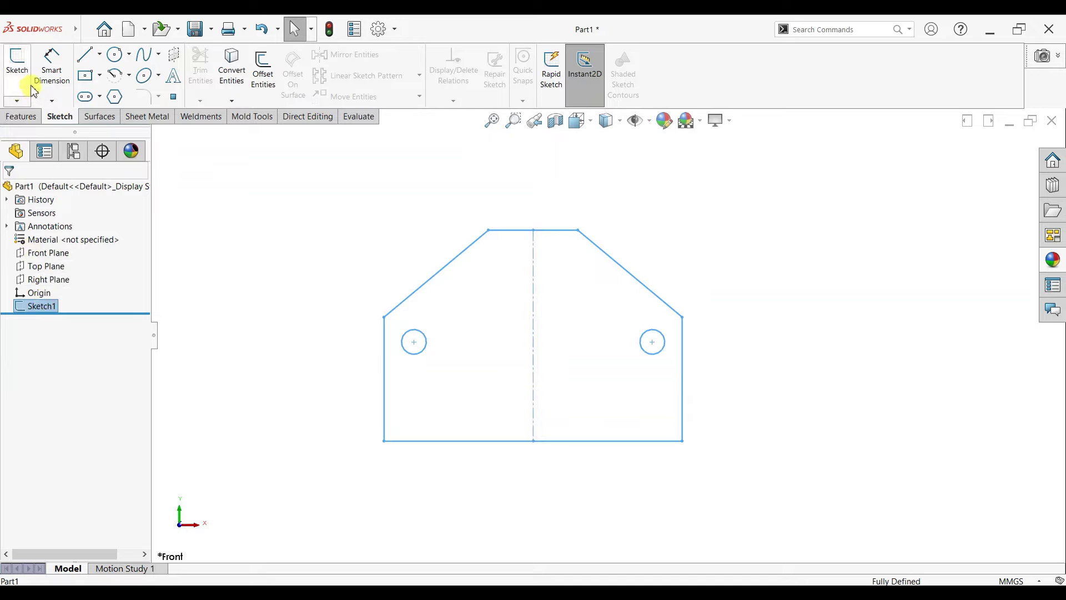
pyautogui.click(21, 116)
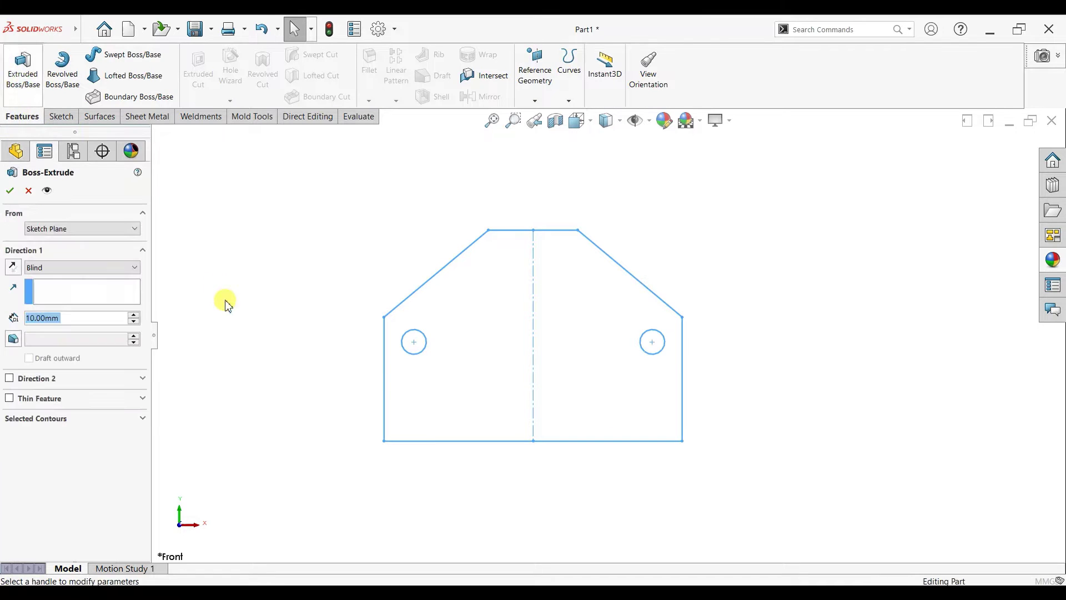
pyautogui.click(77, 270)
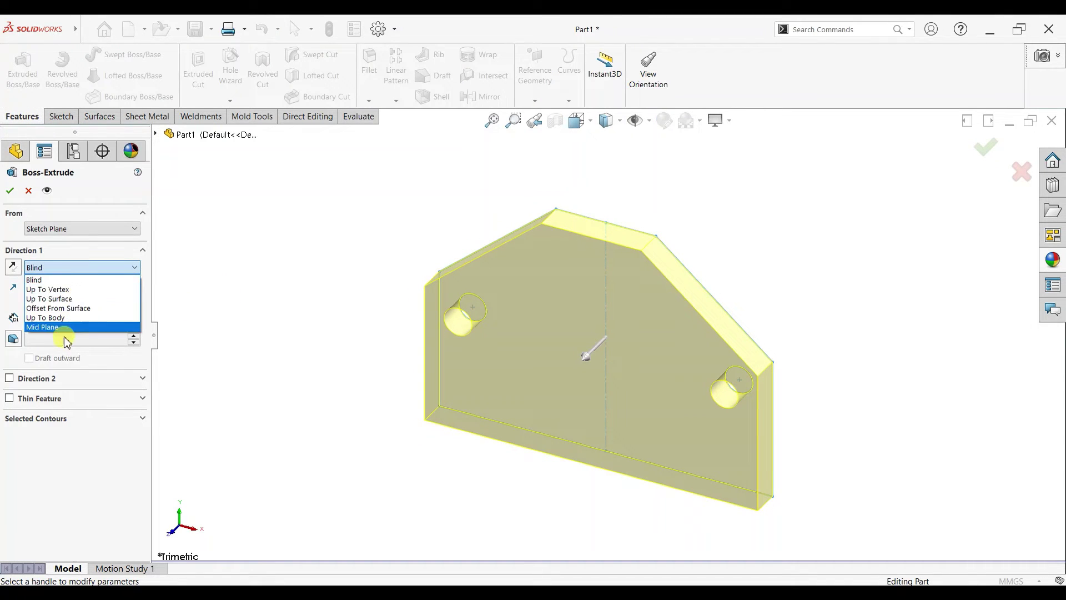
pyautogui.click(63, 328)
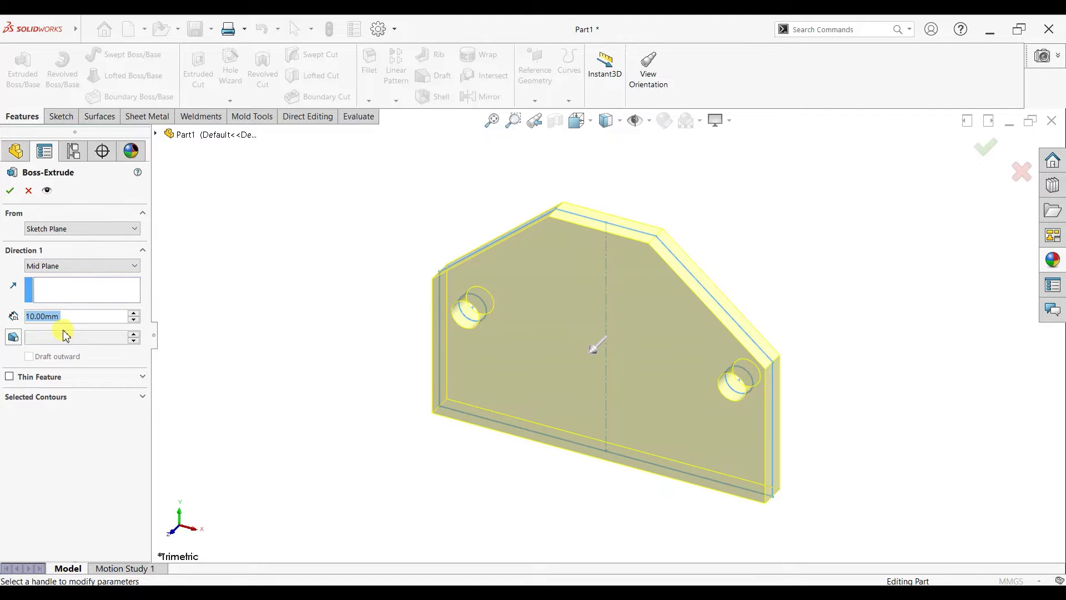
pyautogui.click(9, 190)
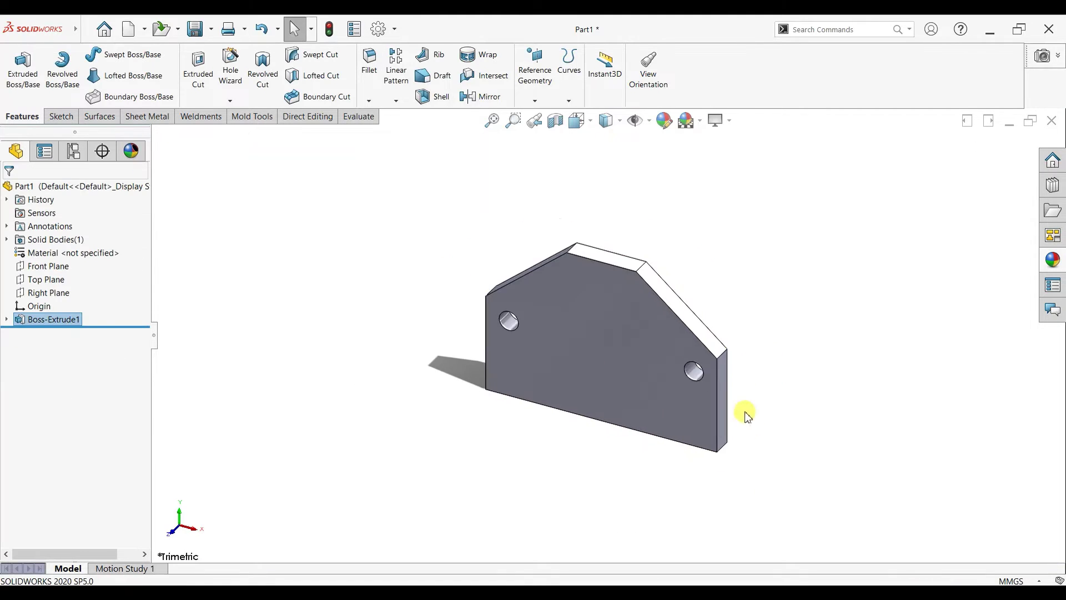
# Step: Start a sketch on the plate's front face and draw a circle of about 36 mm radius centred on the origin
pyautogui.click(620, 401)
pyautogui.click(670, 370)
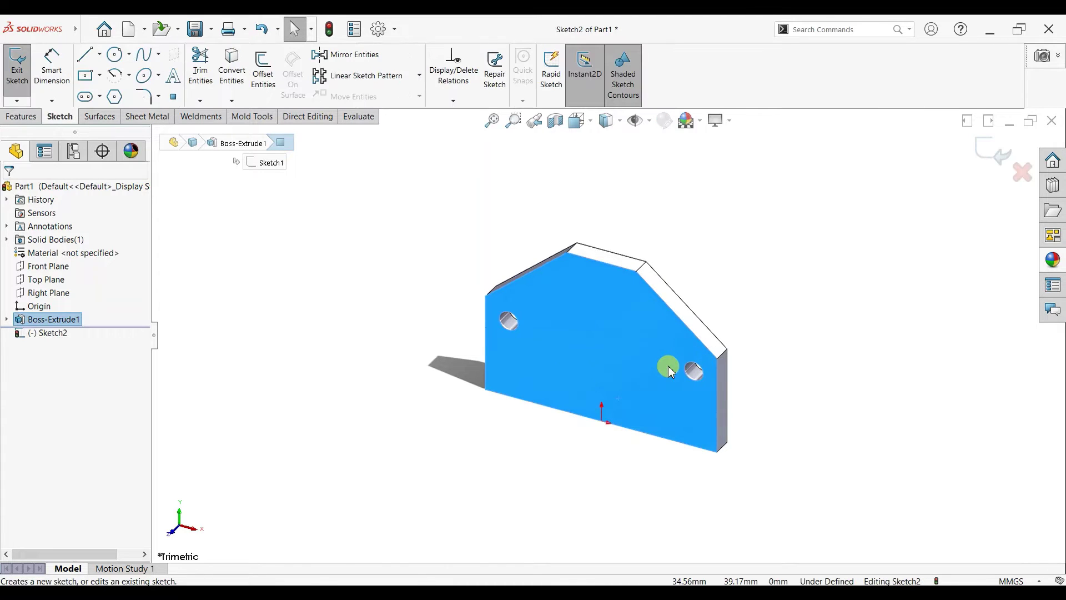
pyautogui.hotkey('ctrl', '8')
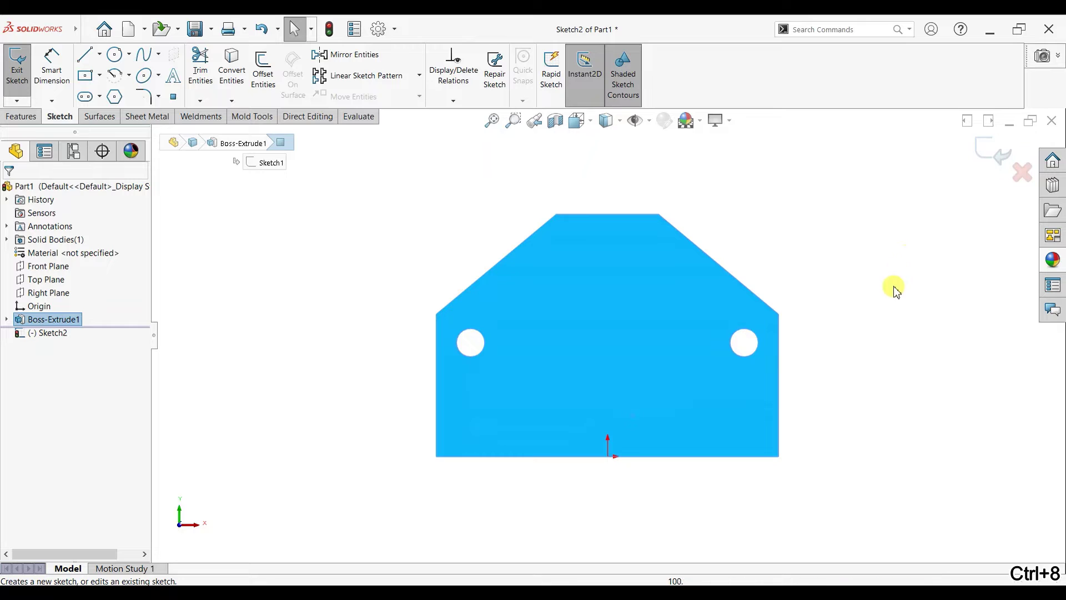
pyautogui.click(115, 55)
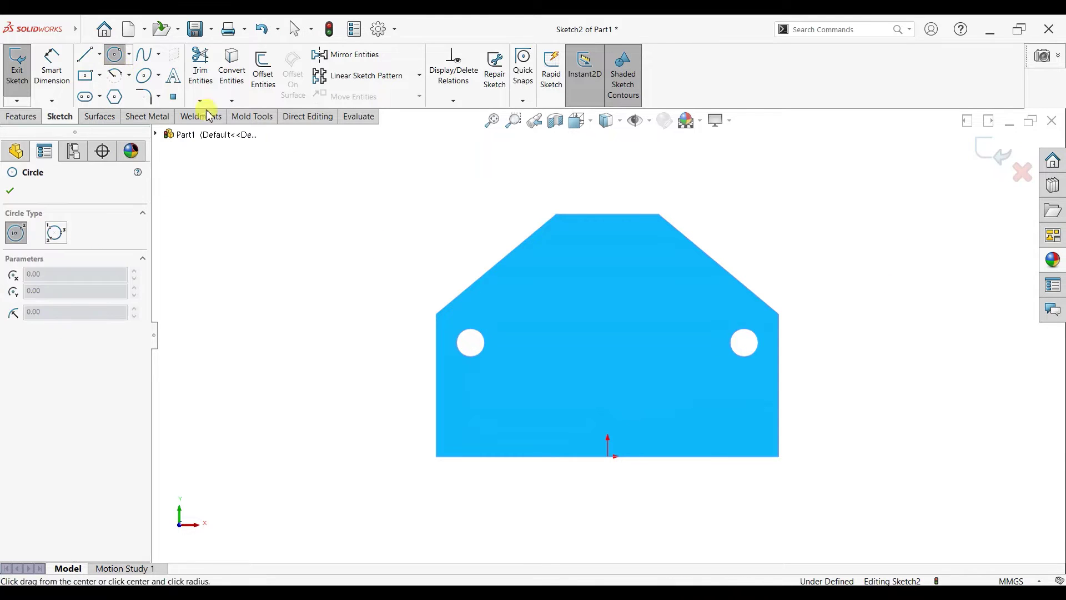
pyautogui.click(608, 456)
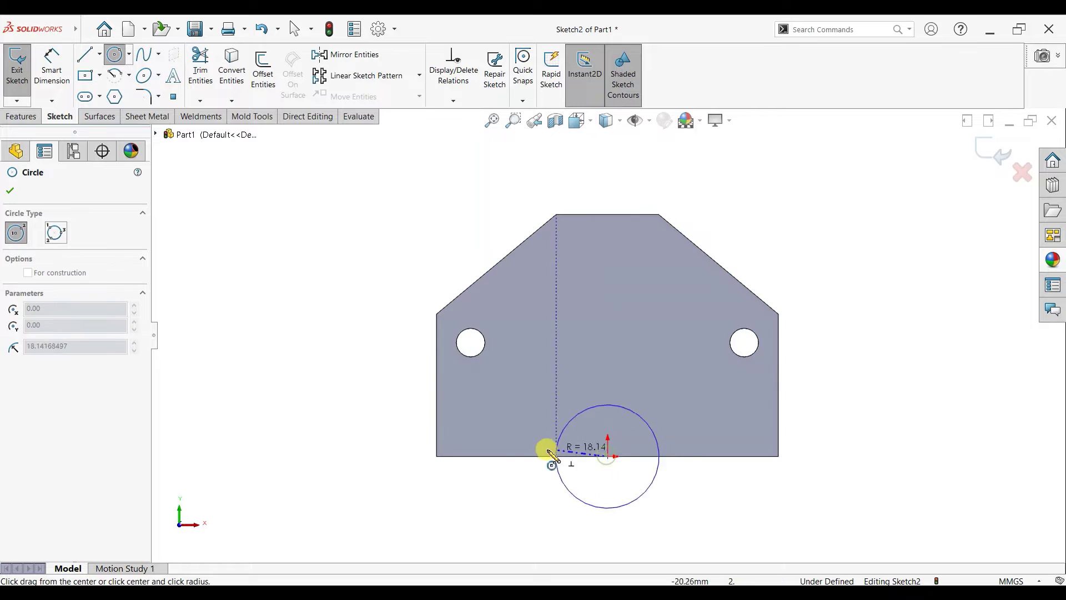
pyautogui.click(505, 456)
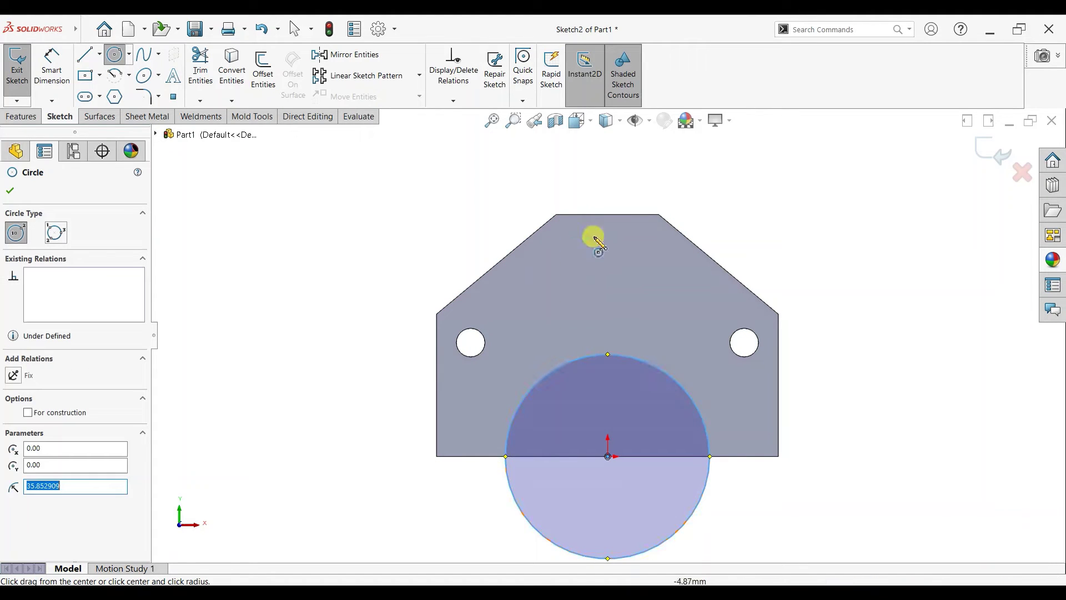
# Step: Draw a circle centred on the midpoint of the plate's top edge, passing through that edge's end corner with an 18 mm radius
pyautogui.click(607, 215)
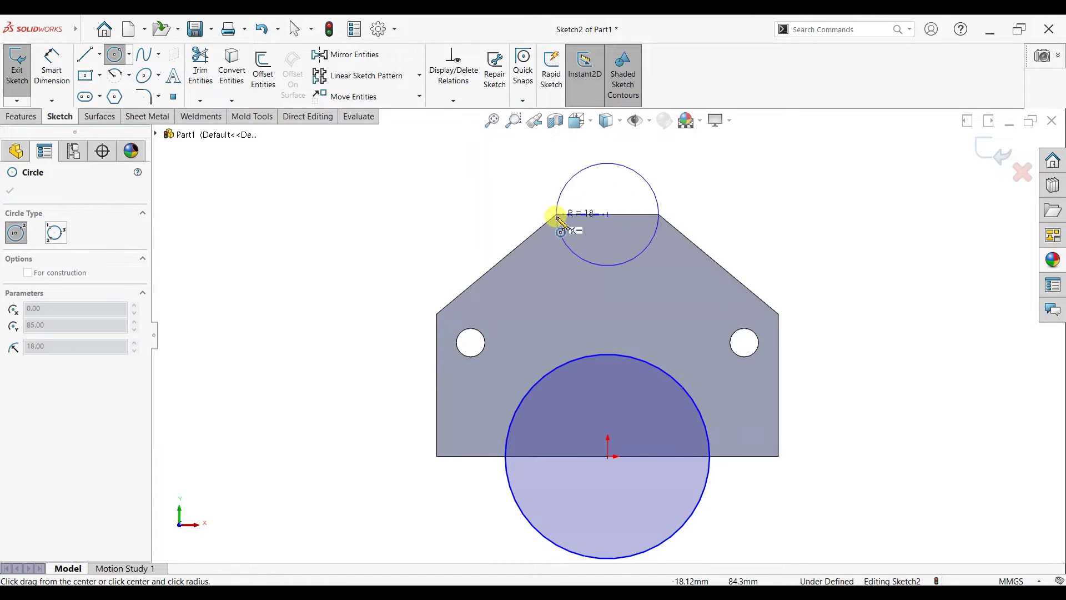
pyautogui.click(557, 215)
pyautogui.rightClick(513, 195)
pyautogui.click(521, 202)
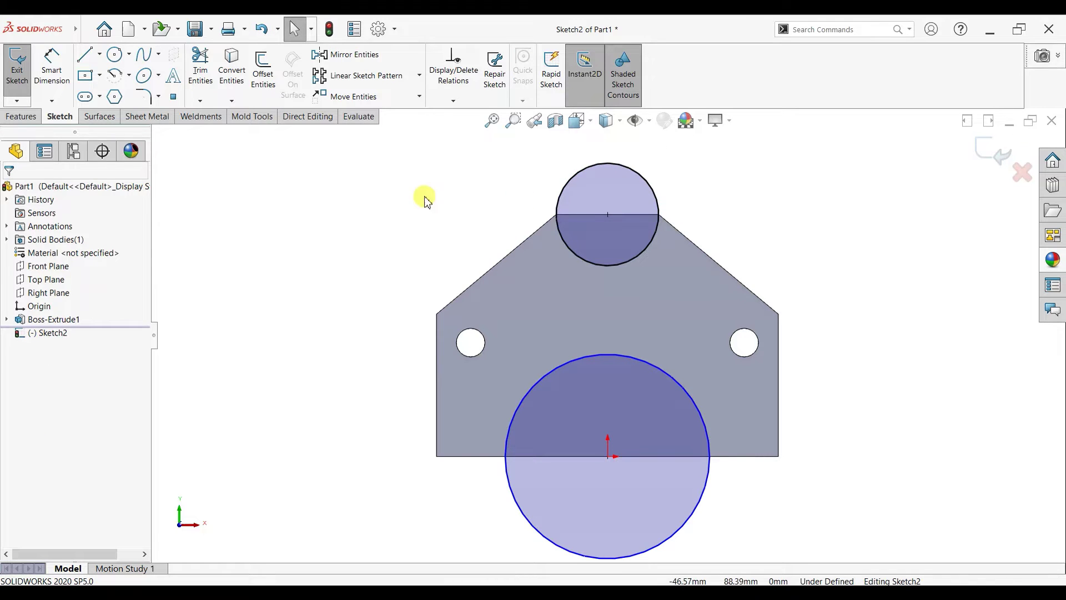
# Step: Dimension the large circle at the origin with a diameter of 75 mm
pyautogui.click(51, 67)
pyautogui.click(703, 492)
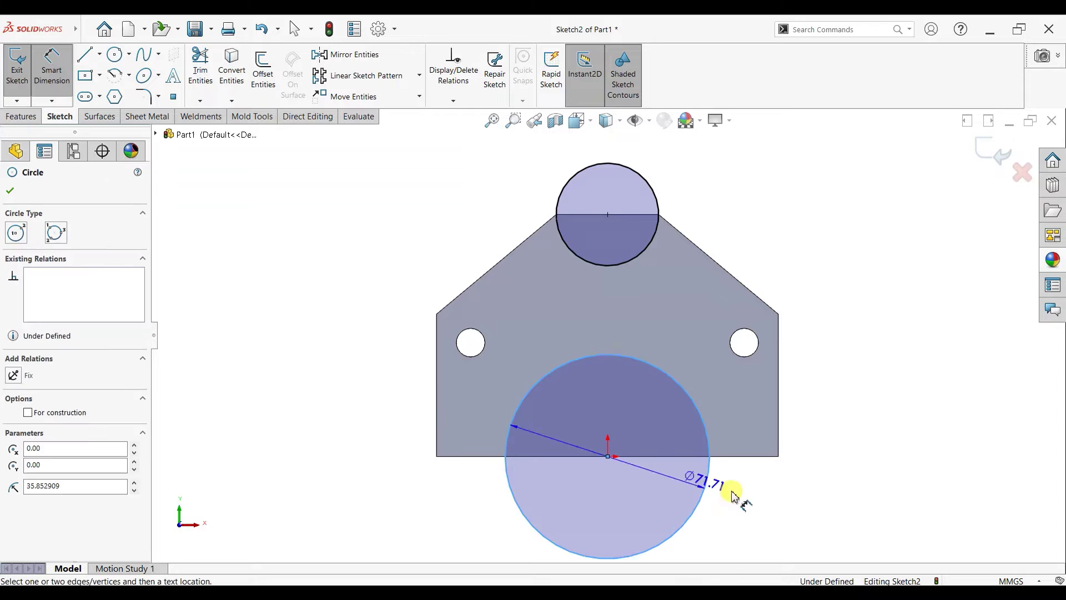
pyautogui.click(734, 496)
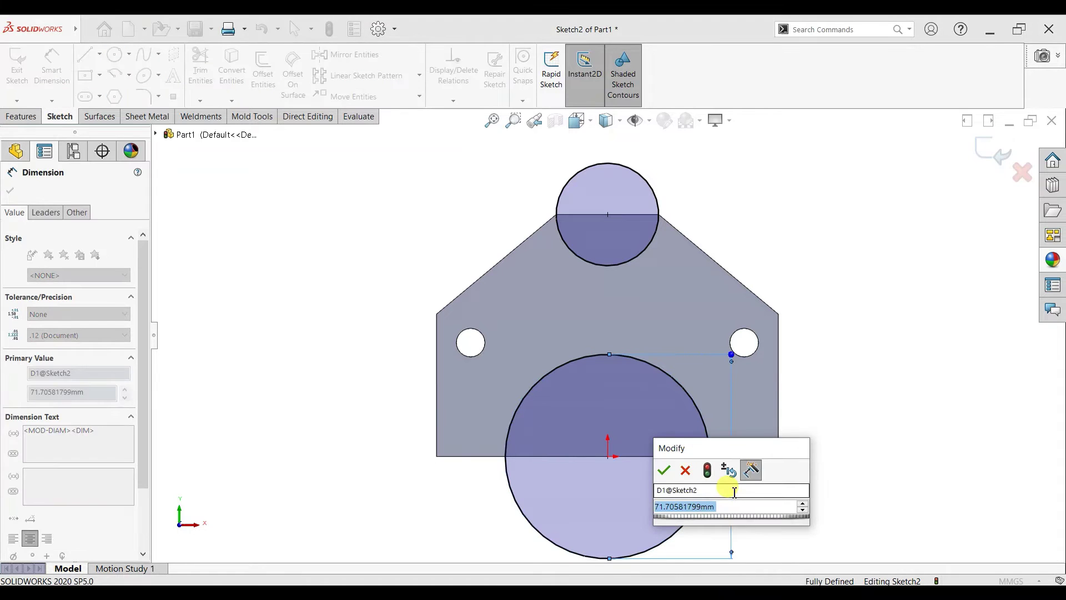
pyautogui.write('70')
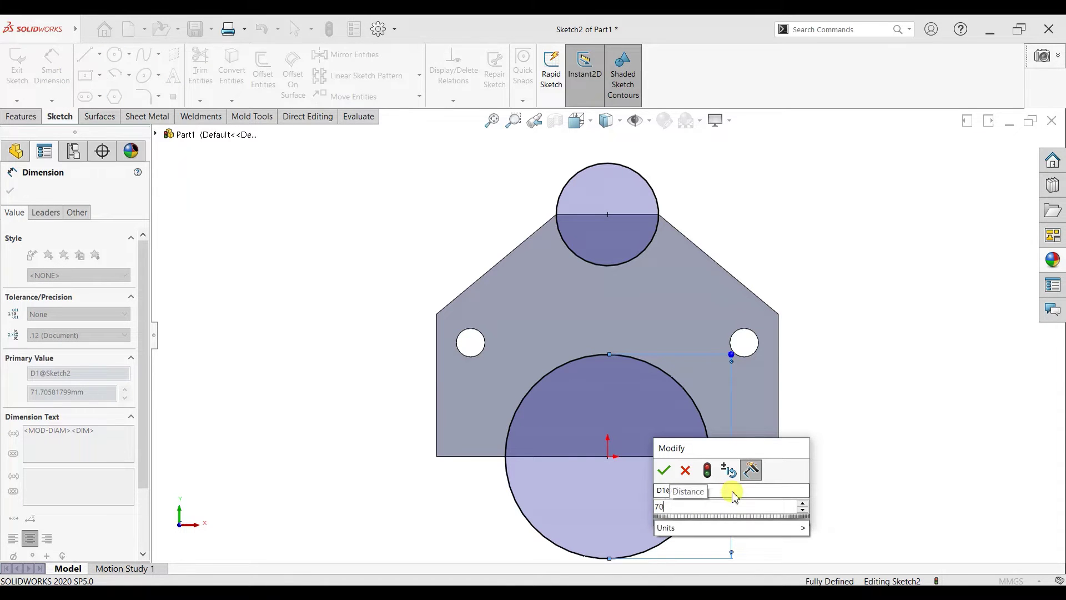
pyautogui.write('5')
pyautogui.press('Return')
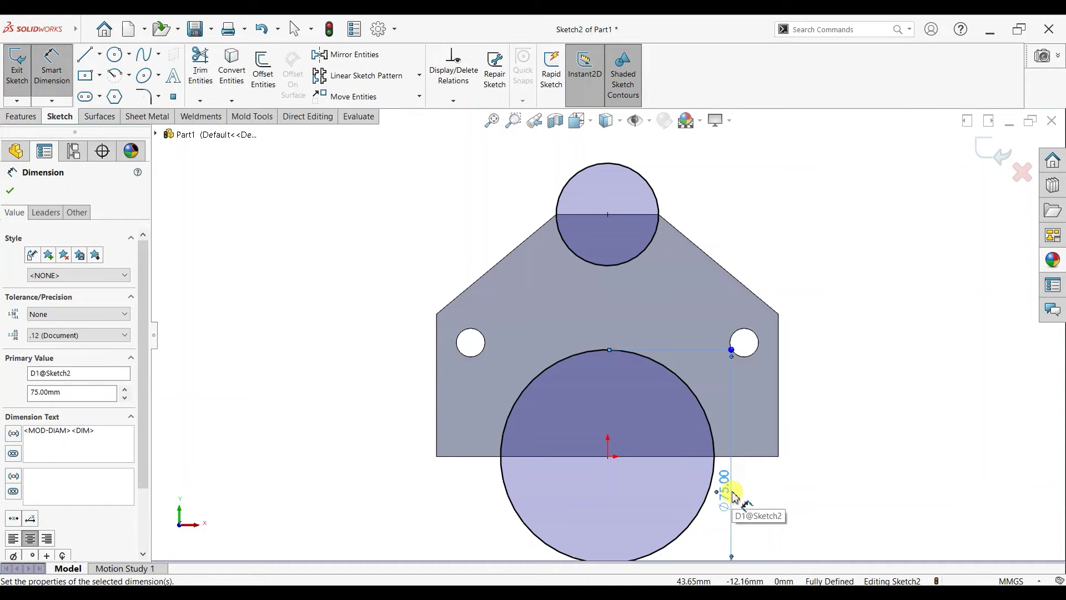
pyautogui.click(10, 192)
# Step: Draw a horizontal line across the large circle along the plate's bottom edge and trim away the circle's lower half
pyautogui.click(533, 419)
pyautogui.click(681, 419)
pyautogui.press('Escape')
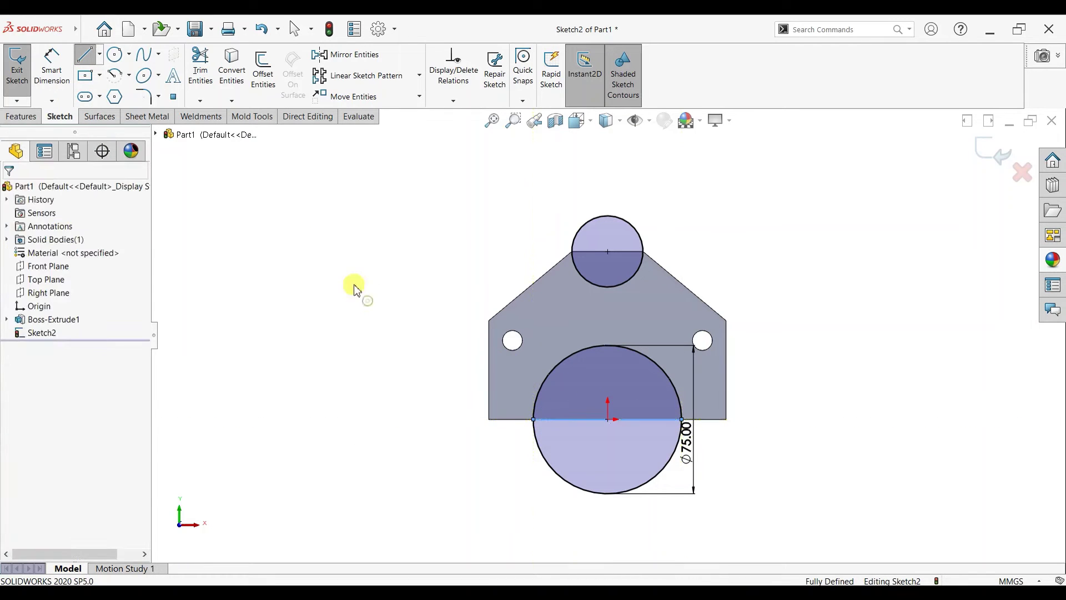
pyautogui.click(200, 66)
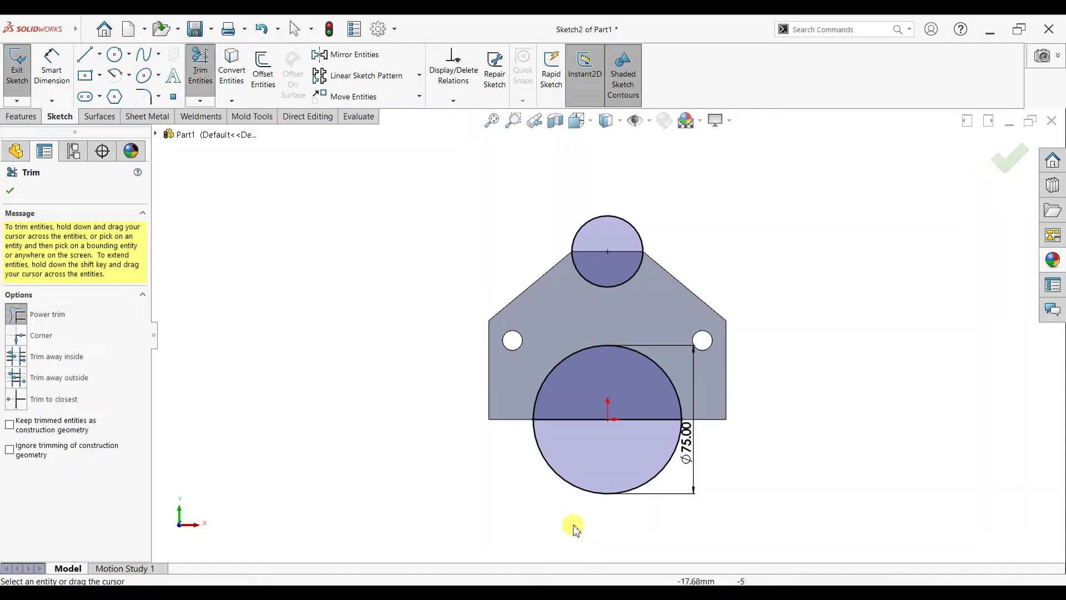
pyautogui.moveTo(571, 528); pyautogui.dragTo(590, 465)
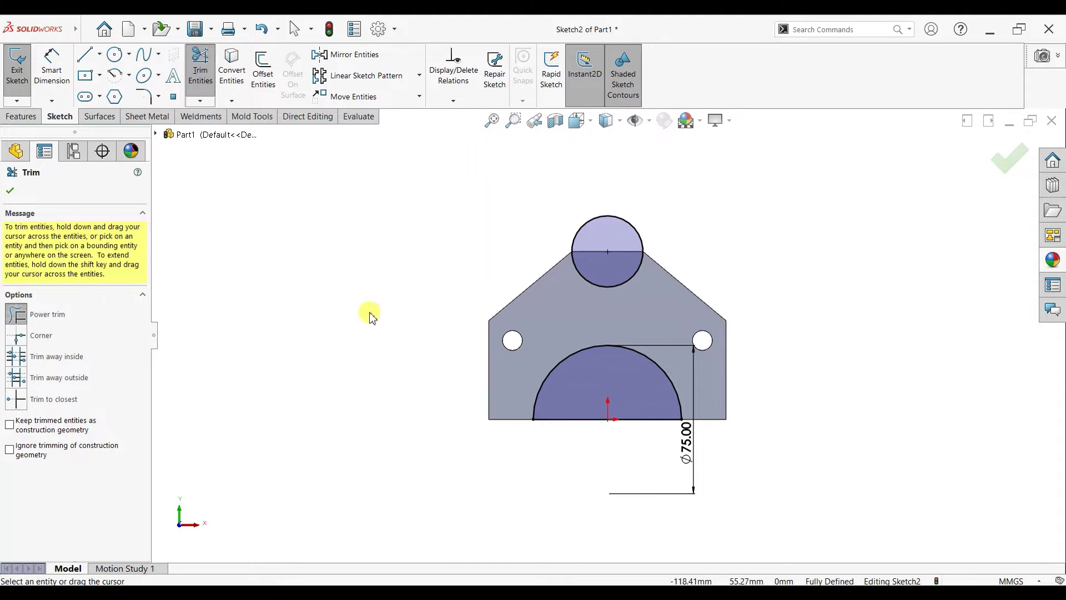
pyautogui.click(10, 191)
# Step: Extrude only the large half-circle region 50 mm outward from the plate's front face, merged with the plate
pyautogui.click(21, 116)
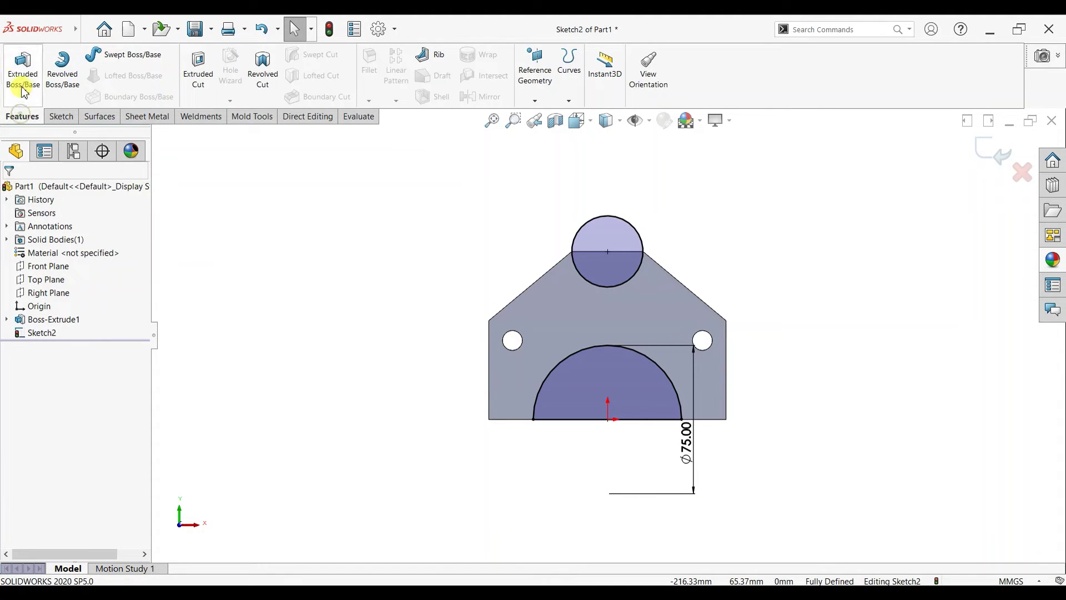
pyautogui.click(23, 72)
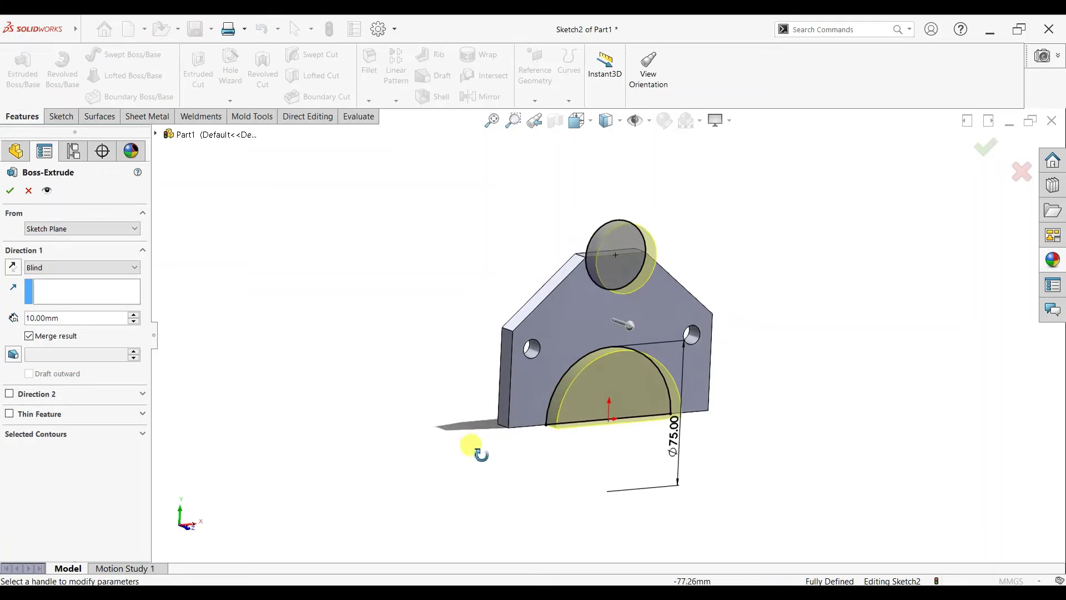
pyautogui.click(68, 434)
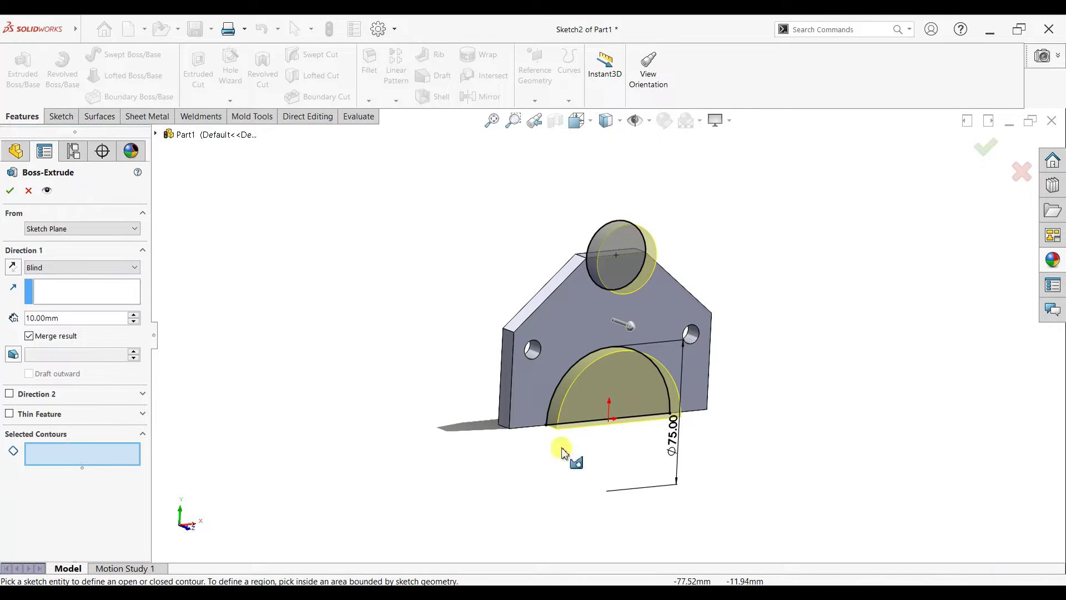
pyautogui.click(626, 400)
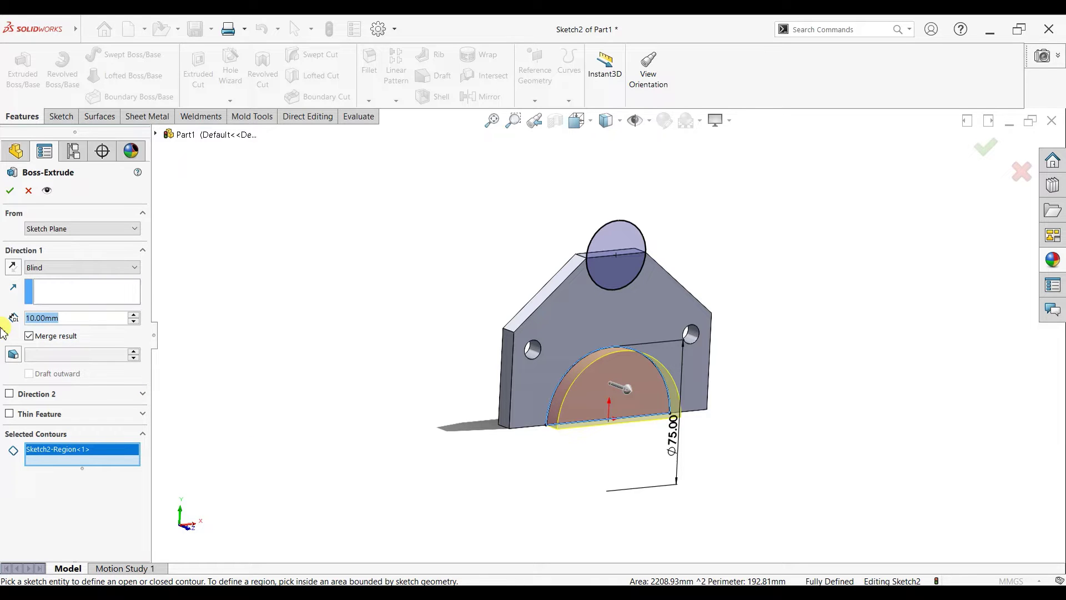
pyautogui.write('50')
pyautogui.press('Return')
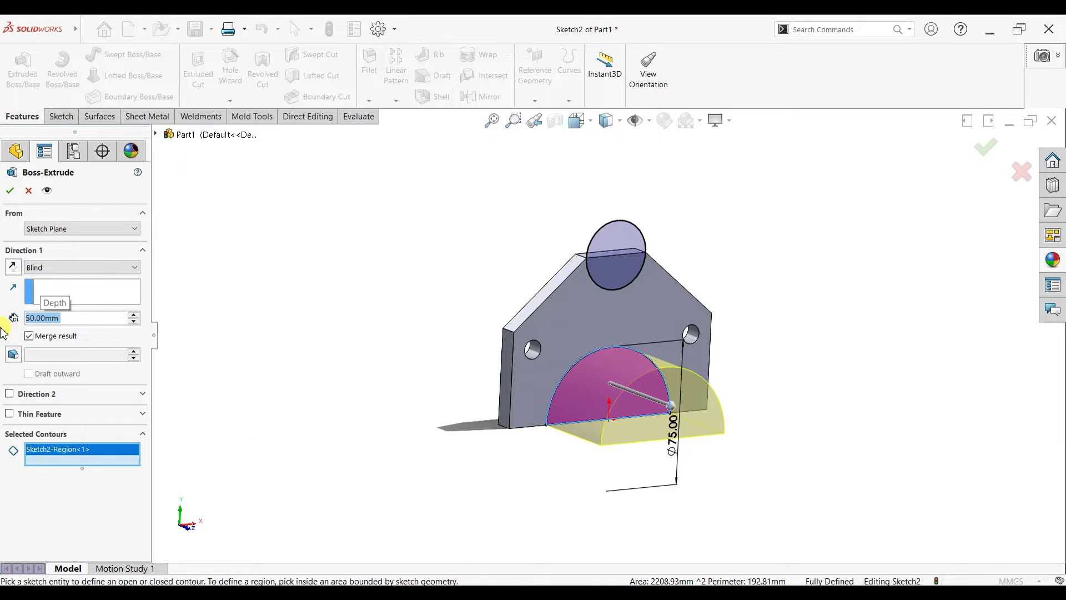
pyautogui.click(10, 191)
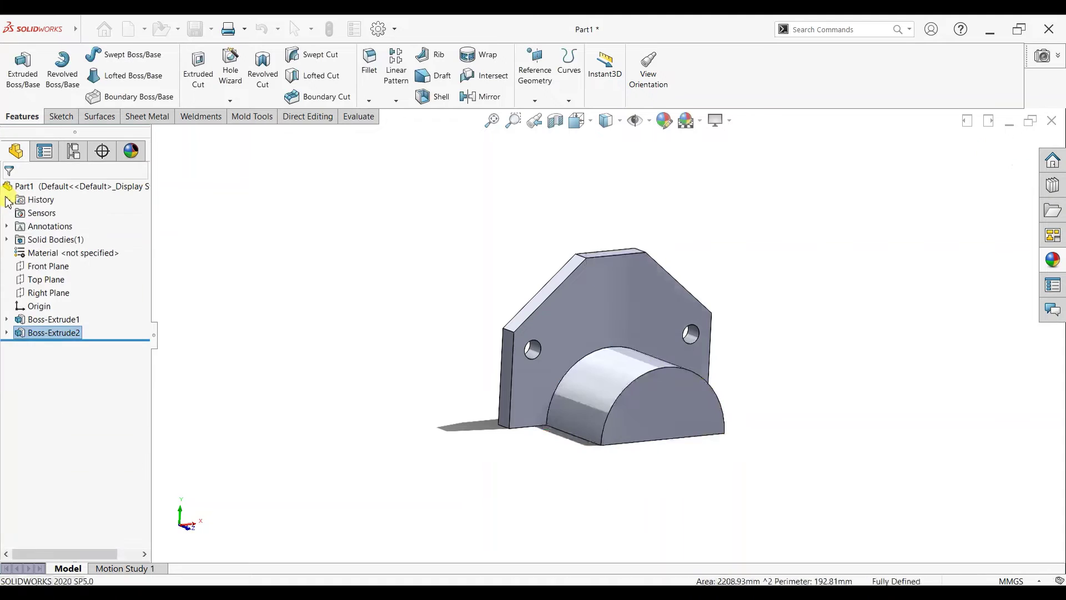
pyautogui.click(216, 388)
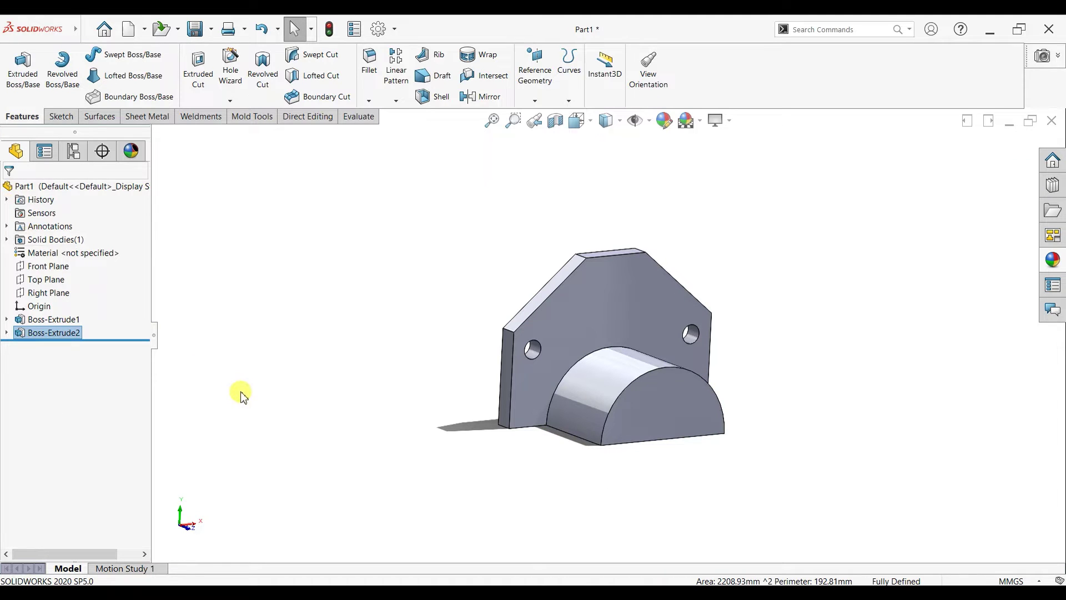
# Step: Start a boss extrusion reusing the half-round boss's sketch, with only the two regions of the top circle as contours
pyautogui.click(6, 332)
pyautogui.click(50, 345)
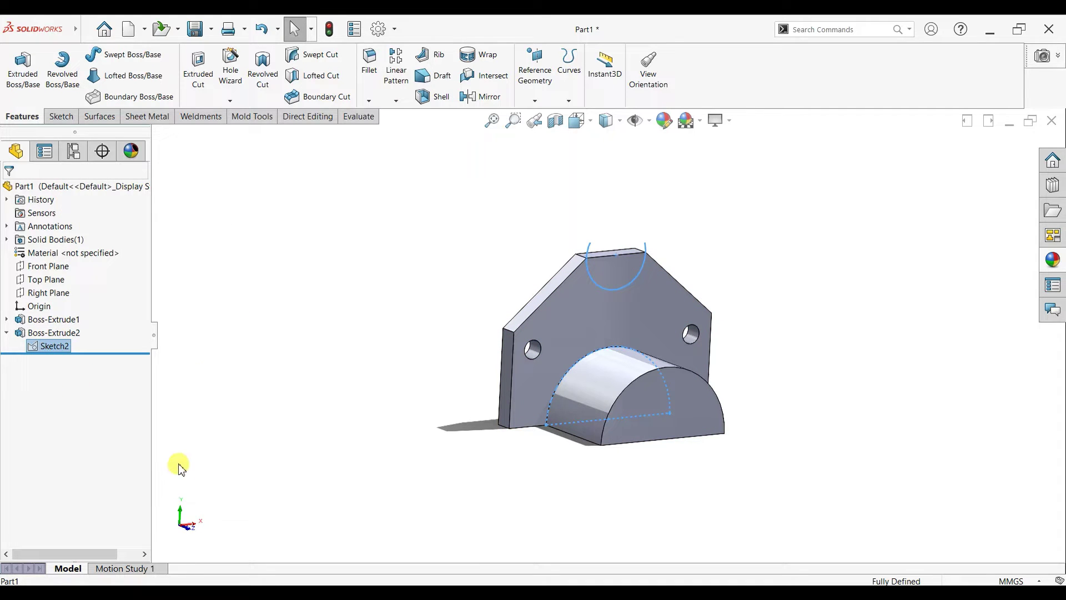
pyautogui.click(28, 71)
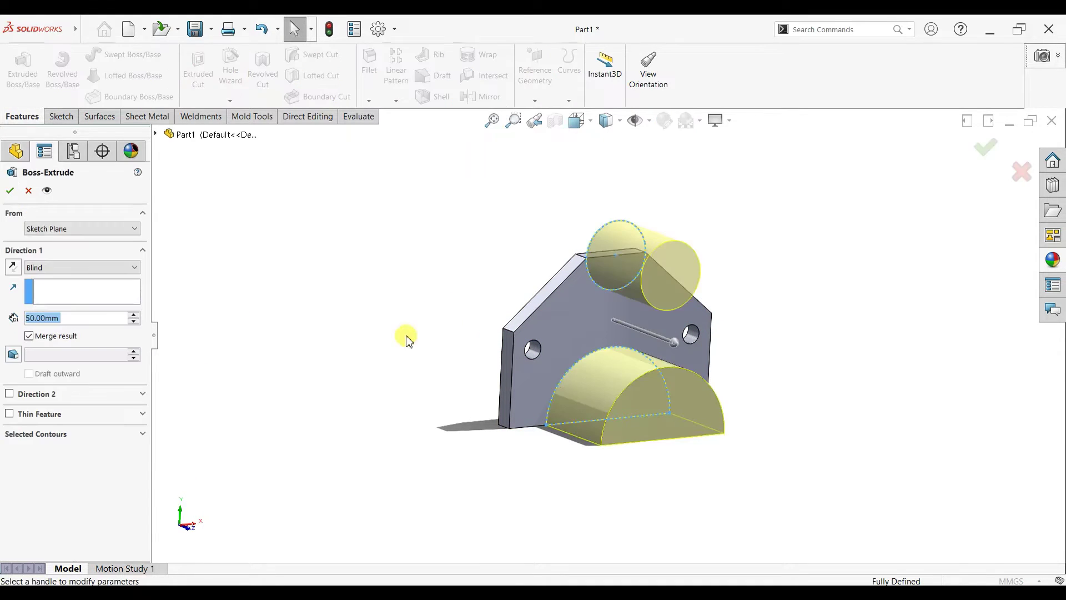
pyautogui.click(72, 435)
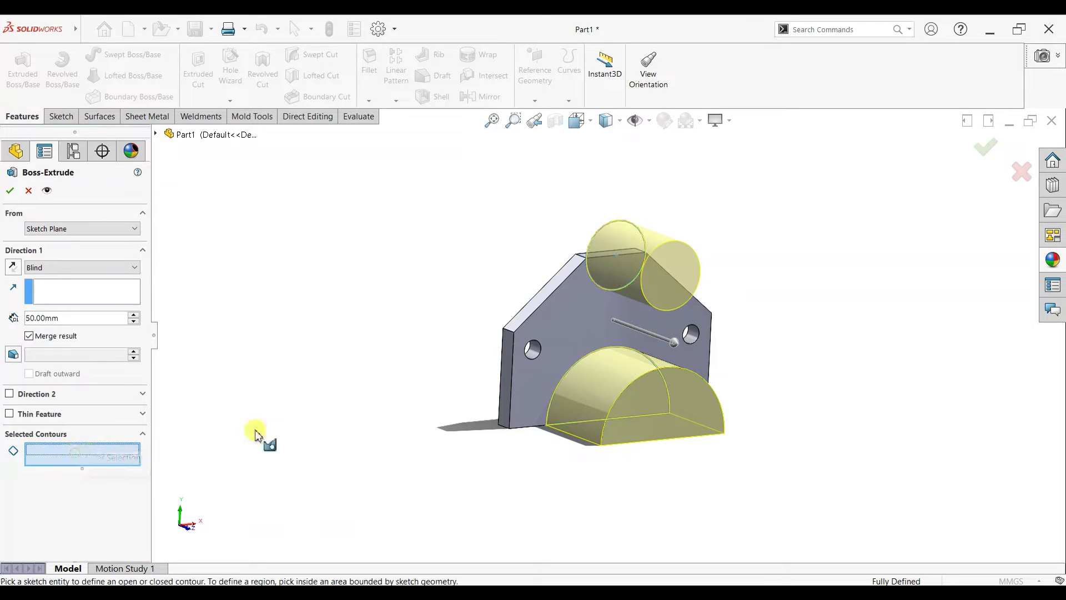
pyautogui.click(614, 250)
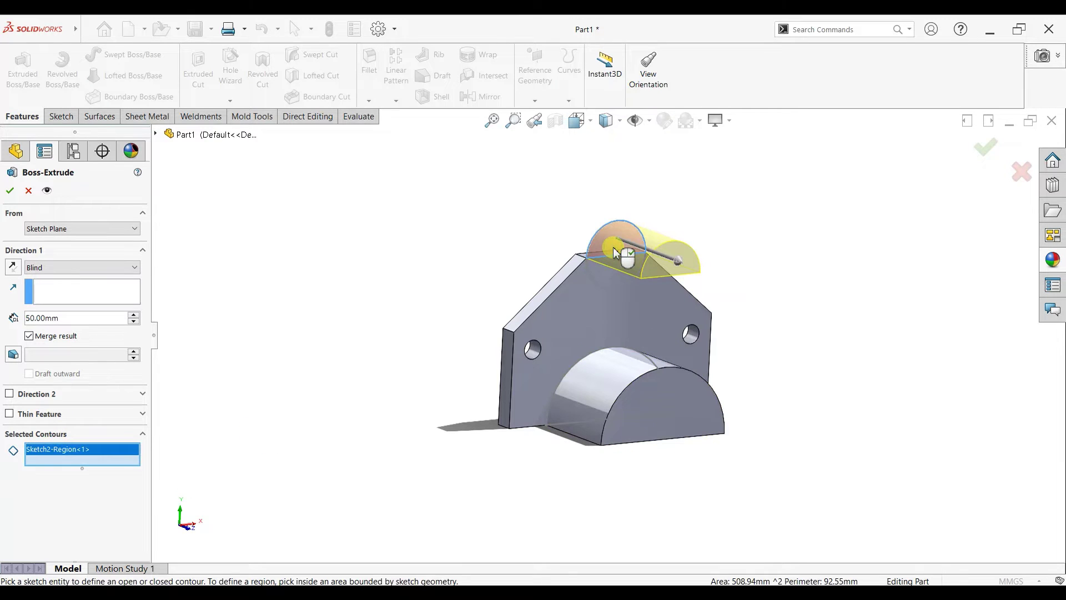
pyautogui.click(613, 281)
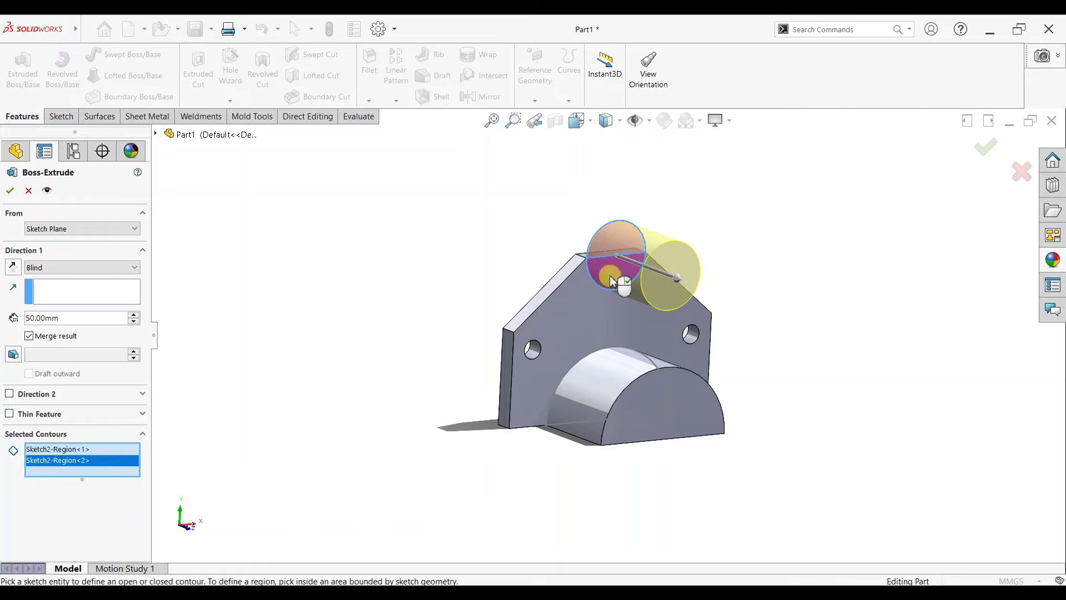
# Step: Try the Mid Plane end condition for the top circle's extrusion and return it to Blind
pyautogui.click(66, 268)
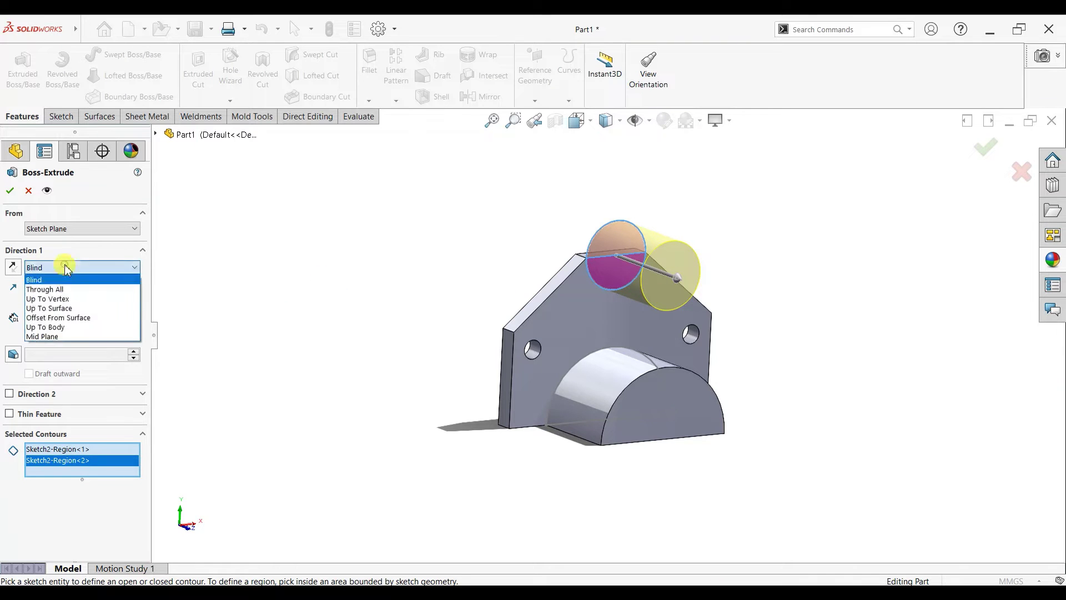
pyautogui.click(66, 335)
pyautogui.moveTo(474, 371); pyautogui.dragTo(506, 374, button='middle')
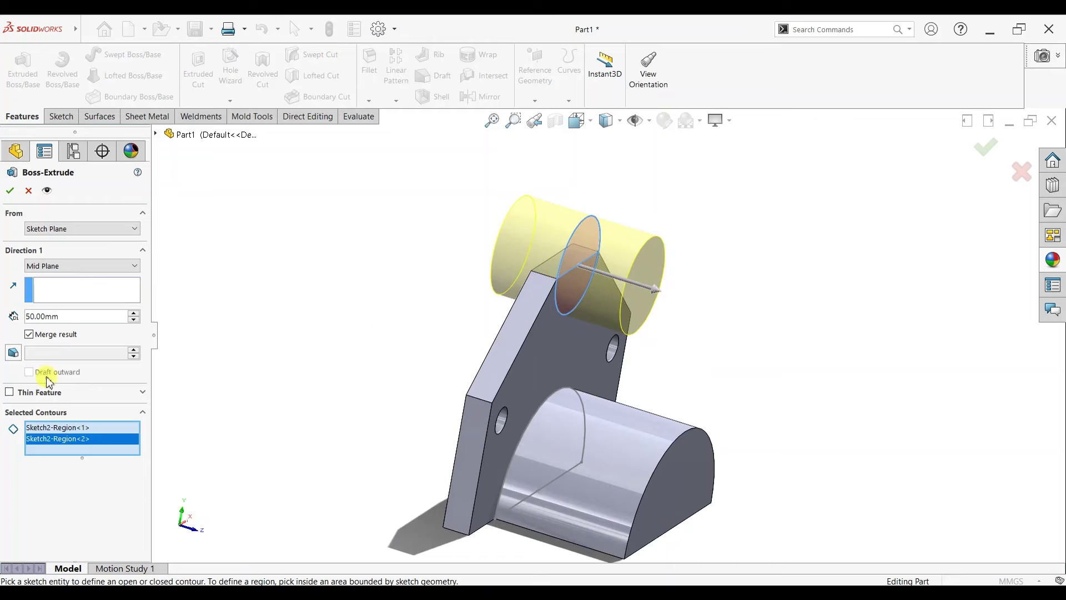
pyautogui.click(45, 266)
pyautogui.click(44, 276)
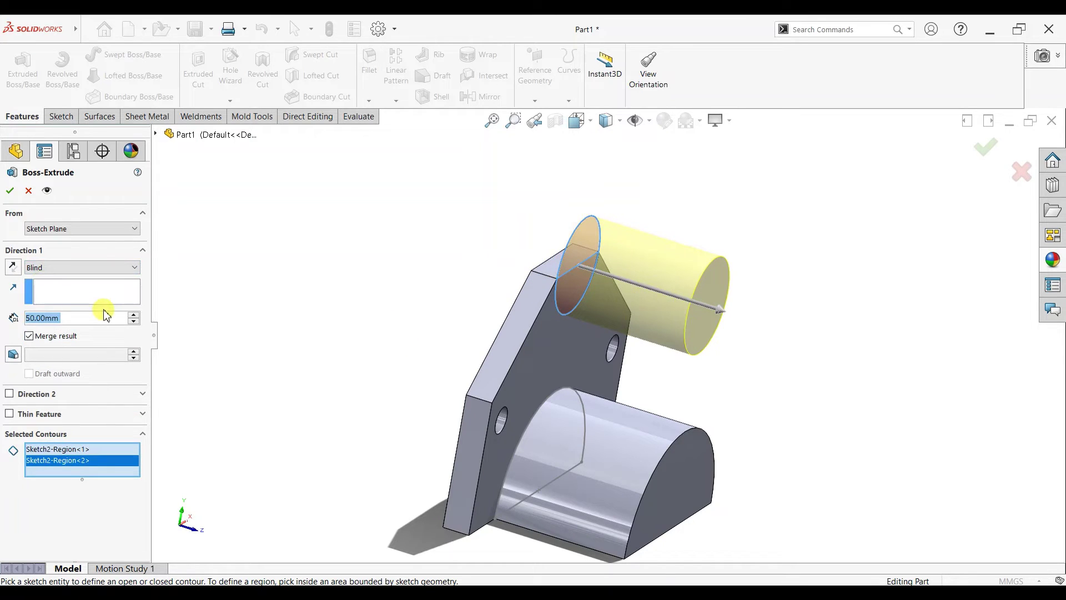
# Step: Extrude the top circle 10 mm forward and 20 mm in the second direction, merged with the plate
pyautogui.write('10')
pyautogui.press('Return')
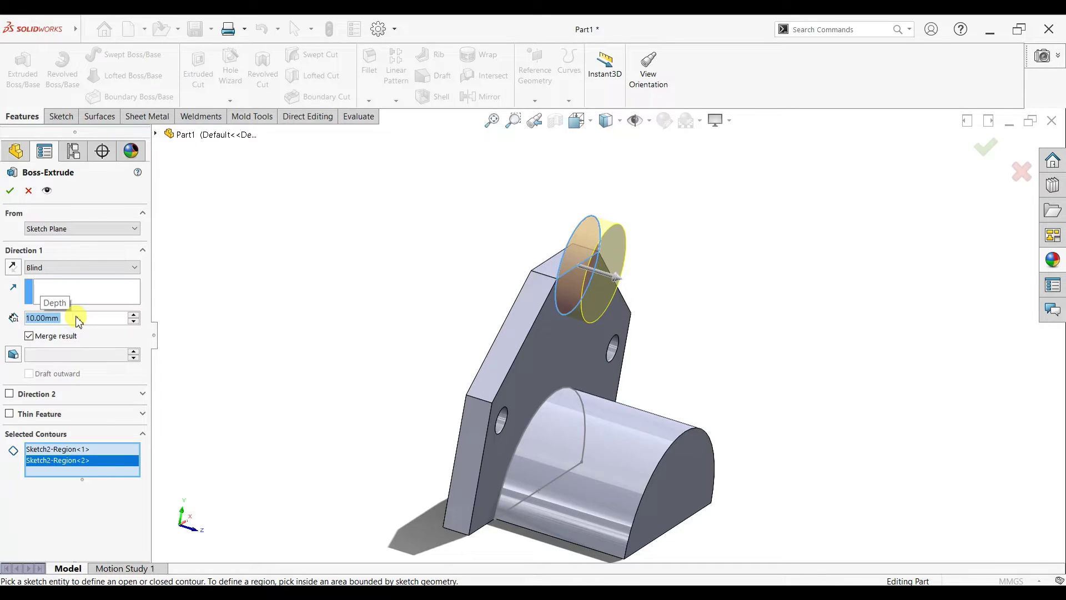
pyautogui.click(10, 394)
pyautogui.write('20')
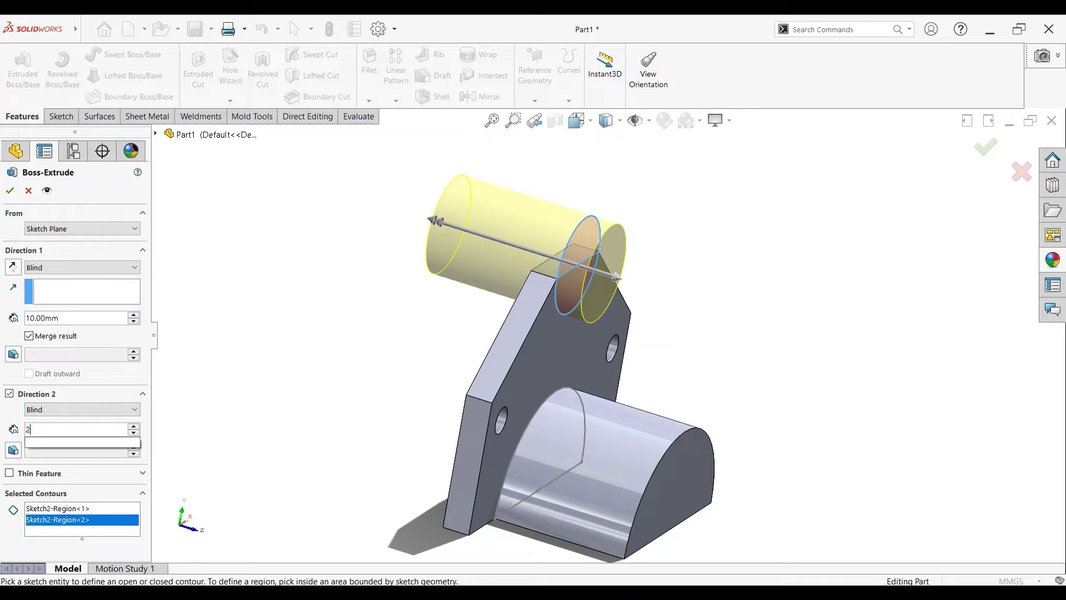
pyautogui.press('Return')
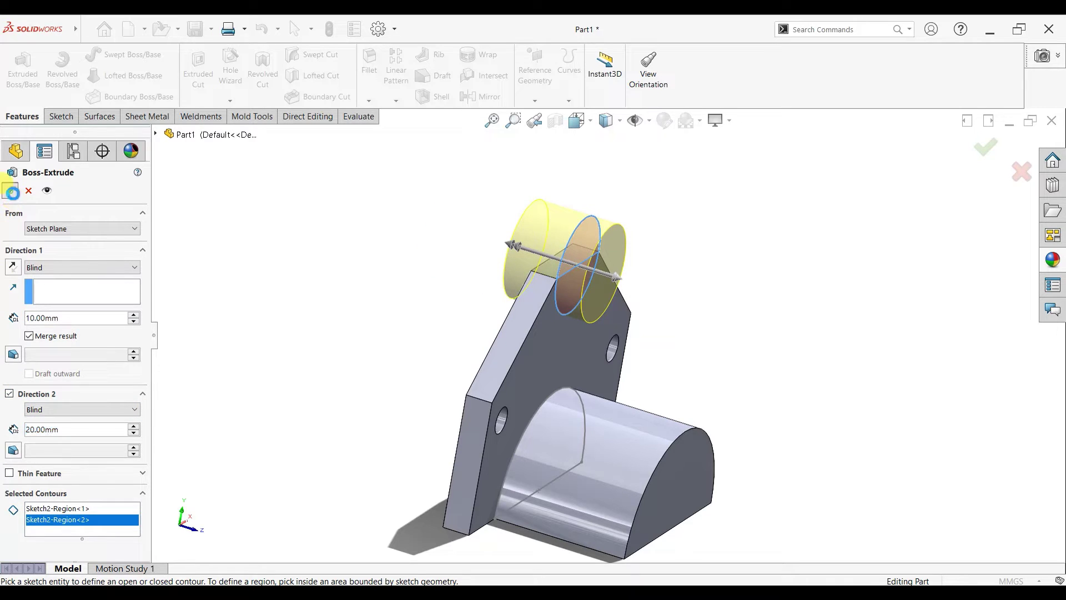
pyautogui.click(10, 191)
# Step: Sketch on the half-round boss's front face a circle about 55 mm across at the origin and one about 26 mm across centred on the top boss
pyautogui.moveTo(726, 361); pyautogui.dragTo(665, 407, button='middle')
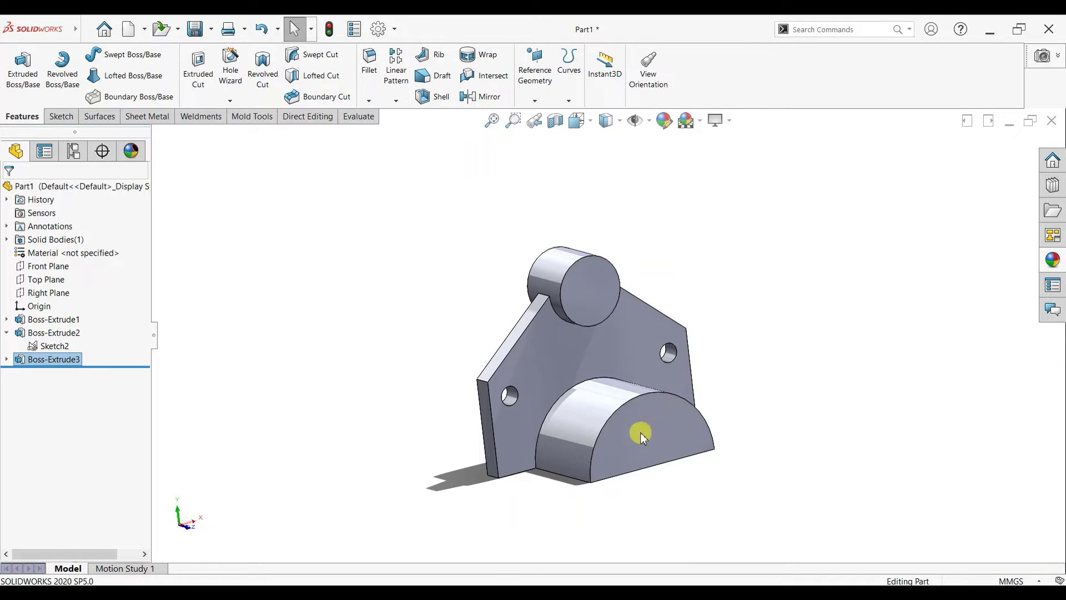
pyautogui.click(685, 409)
pyautogui.click(687, 402)
pyautogui.hotkey('ctrl', '8')
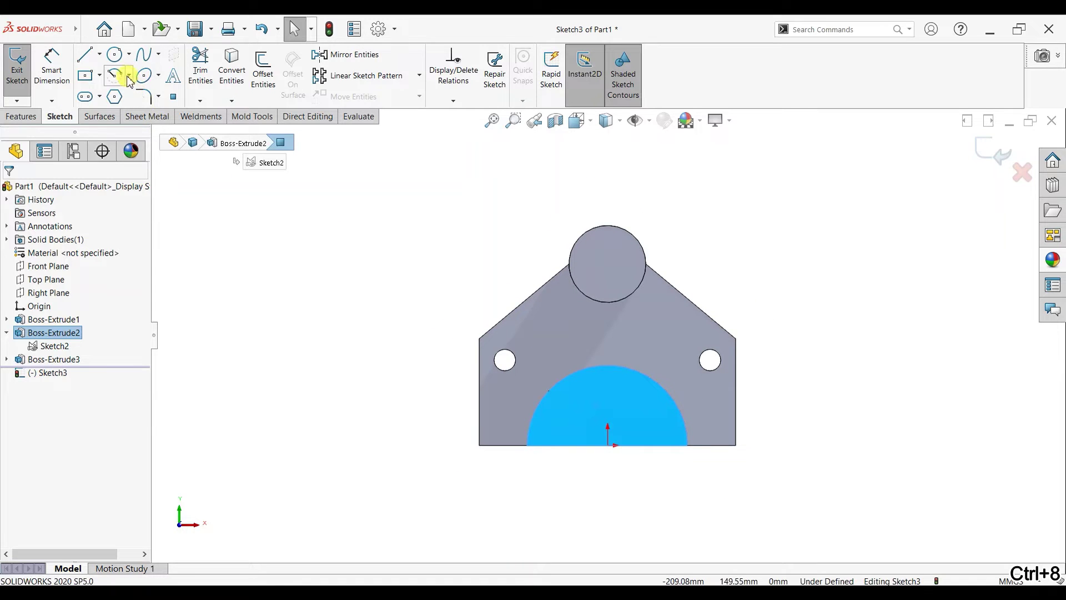
pyautogui.click(115, 53)
pyautogui.moveTo(609, 446); pyautogui.dragTo(549, 447)
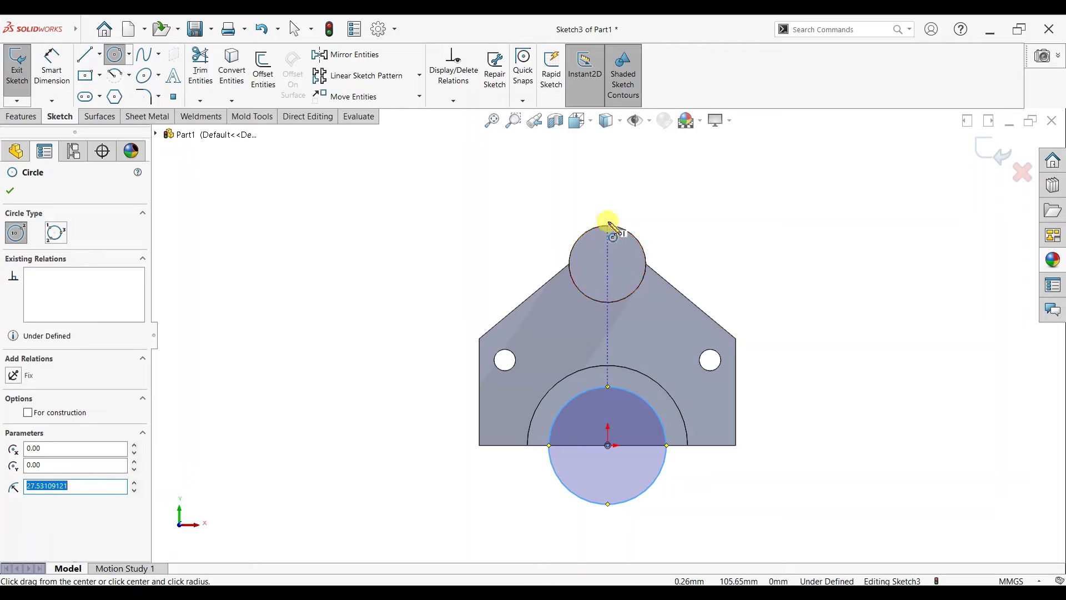
pyautogui.moveTo(608, 264); pyautogui.dragTo(609, 291)
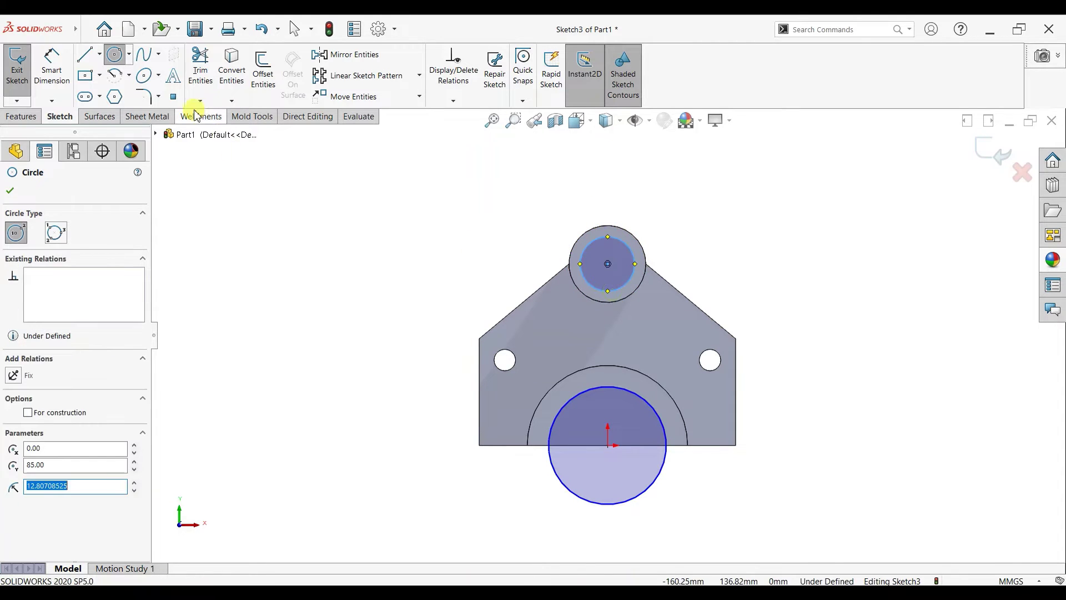
# Step: Dimension the upper circle with a diameter of 22 mm and the circle at the origin with 54 mm
pyautogui.click(52, 66)
pyautogui.click(633, 248)
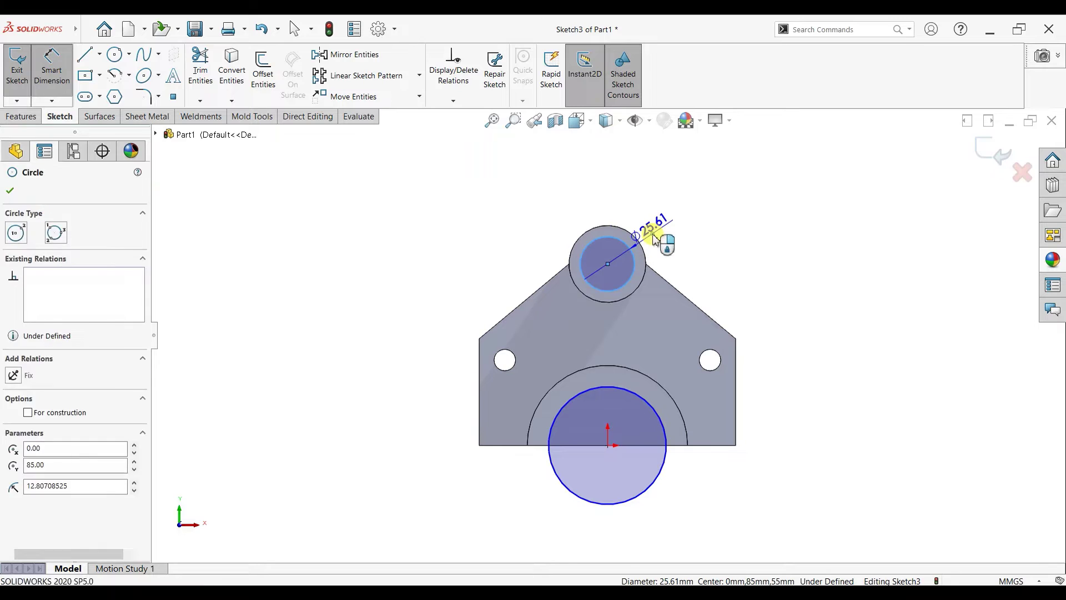
pyautogui.click(655, 239)
pyautogui.press('Return')
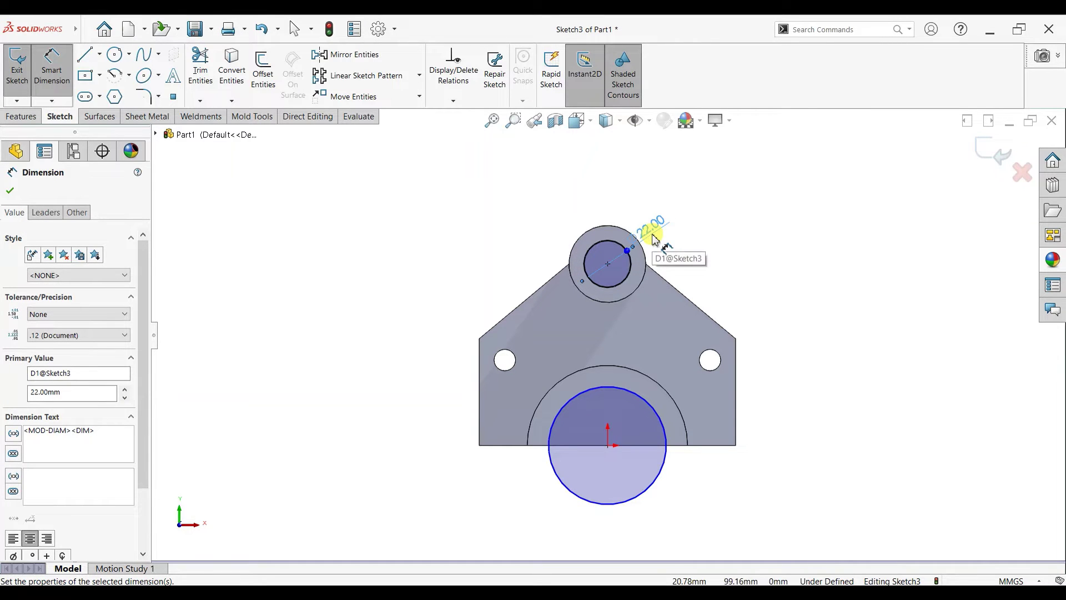
pyautogui.click(638, 393)
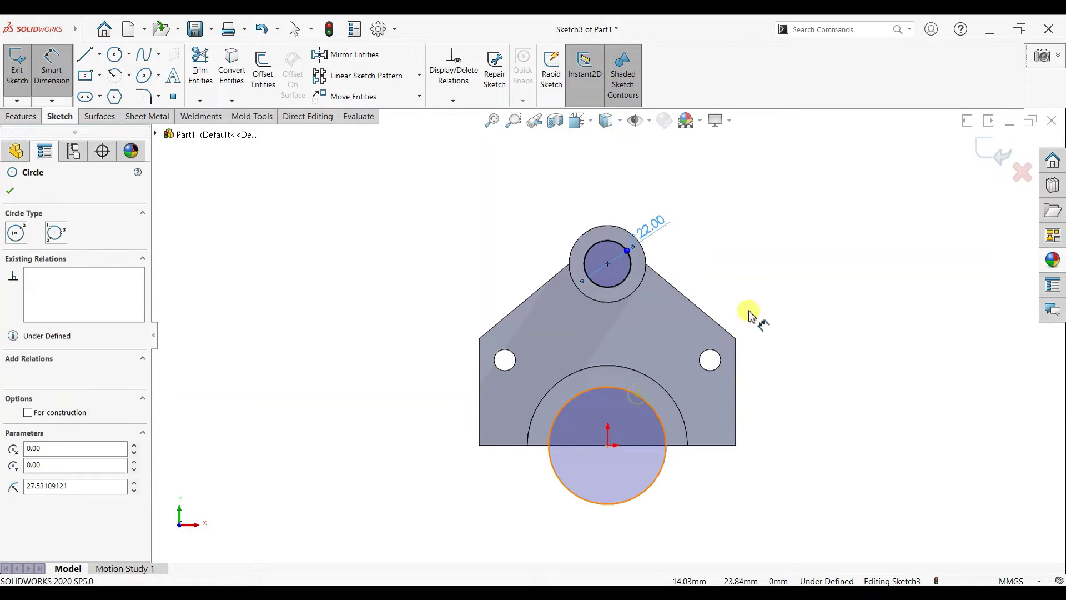
pyautogui.click(750, 309)
pyautogui.write('54')
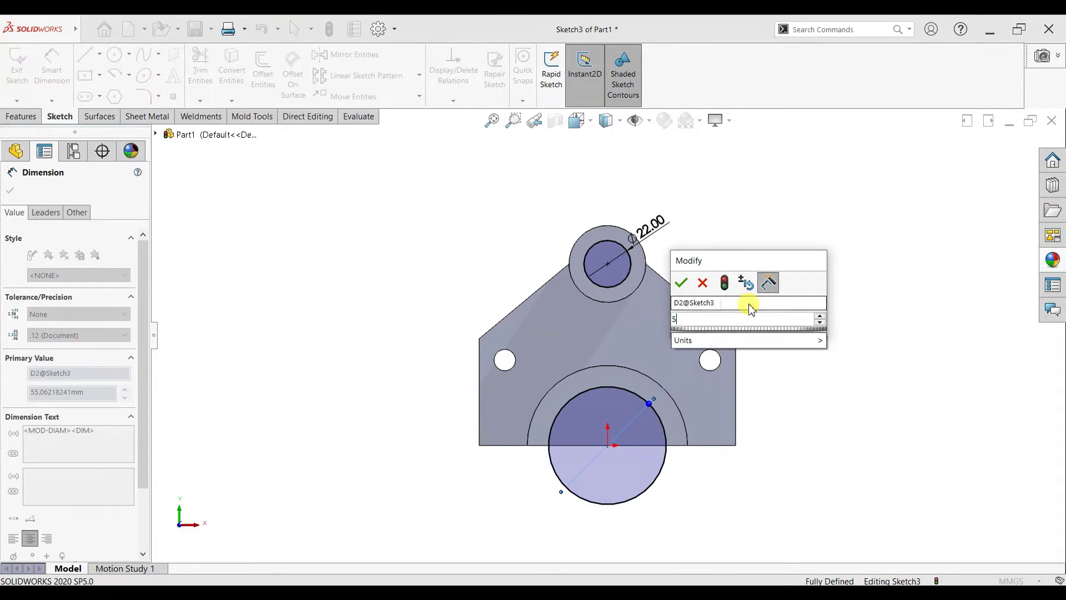
pyautogui.press('Return')
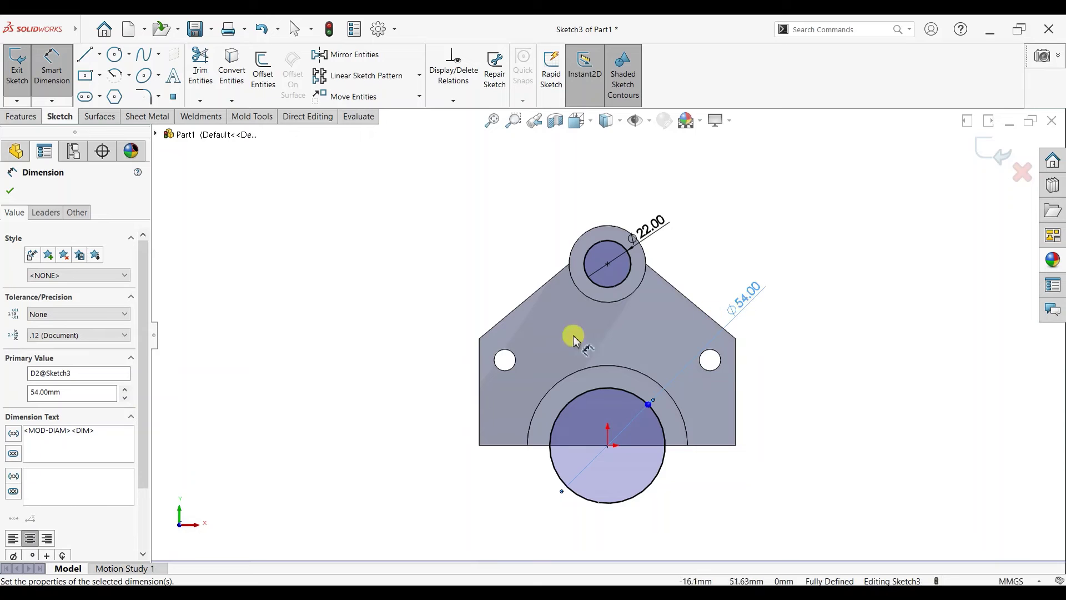
pyautogui.click(18, 191)
# Step: Cut both circles through the part with the Through All end condition
pyautogui.click(17, 116)
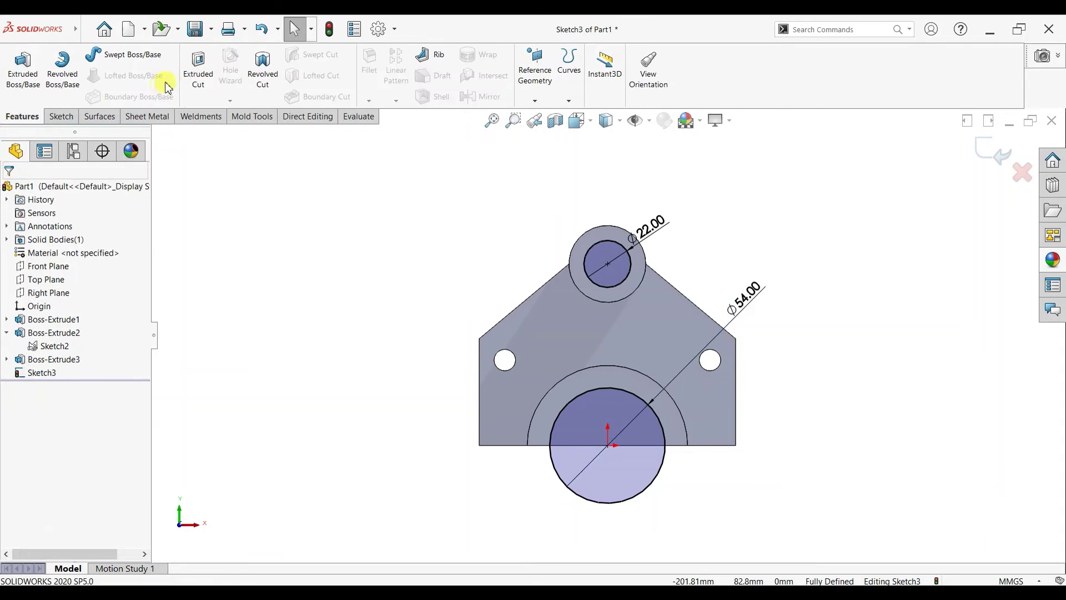
pyautogui.click(198, 72)
pyautogui.click(67, 267)
pyautogui.click(39, 272)
pyautogui.click(9, 190)
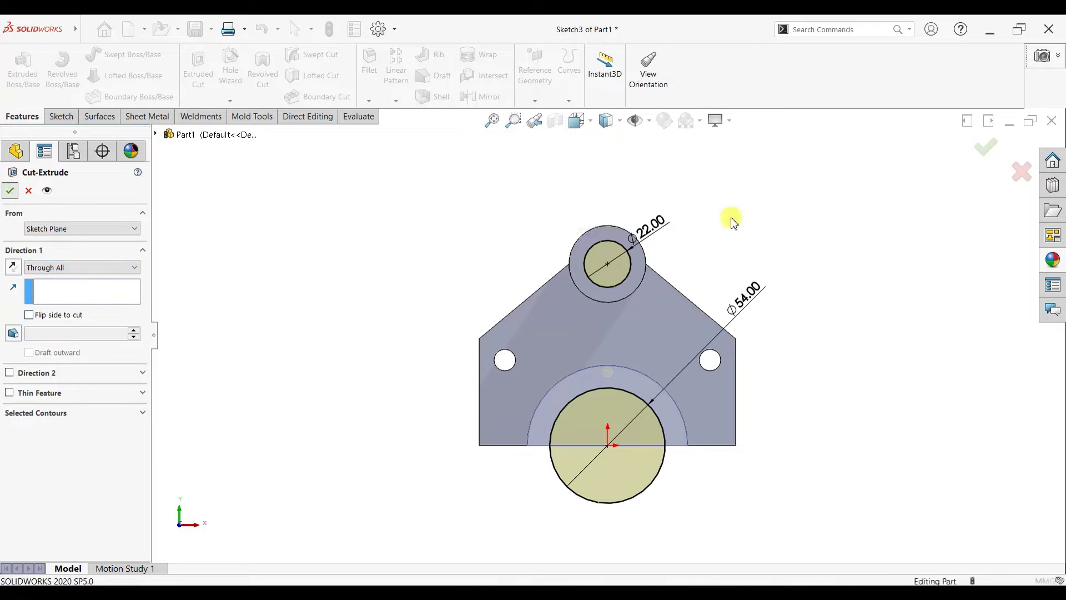
pyautogui.moveTo(735, 221); pyautogui.dragTo(653, 361, button='middle')
pyautogui.click(646, 408)
pyautogui.click(688, 373)
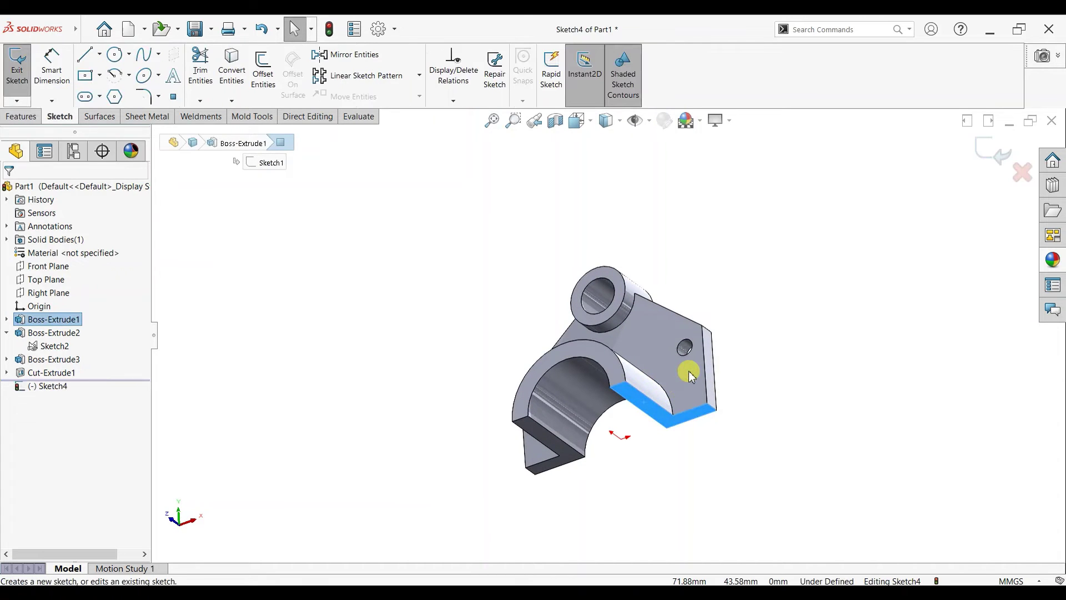
pyautogui.hotkey('ctrl', '8')
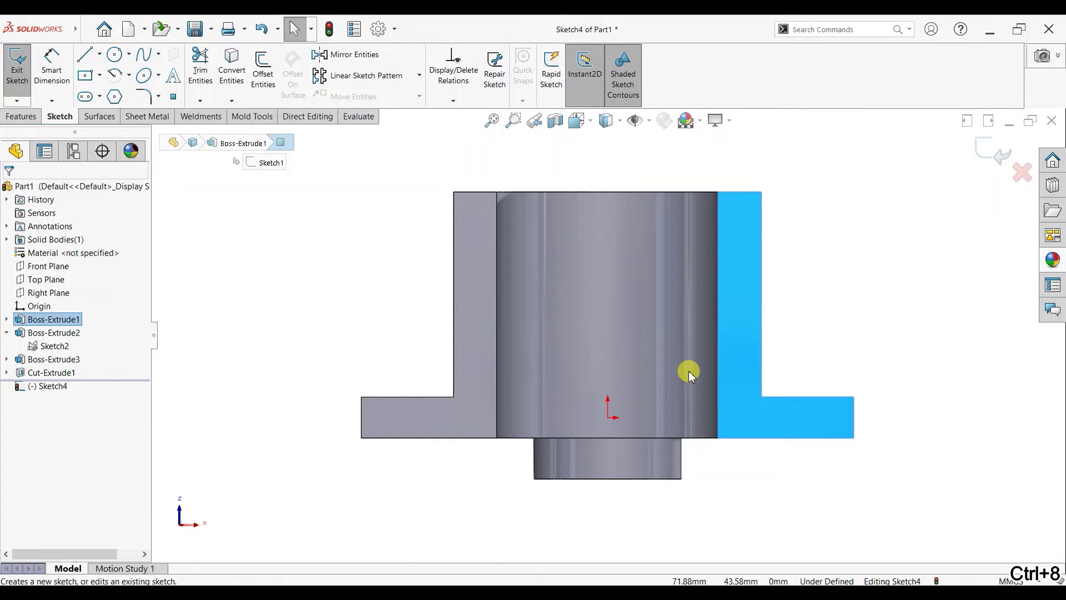
pyautogui.moveTo(689, 375); pyautogui.dragTo(665, 469, button='middle')
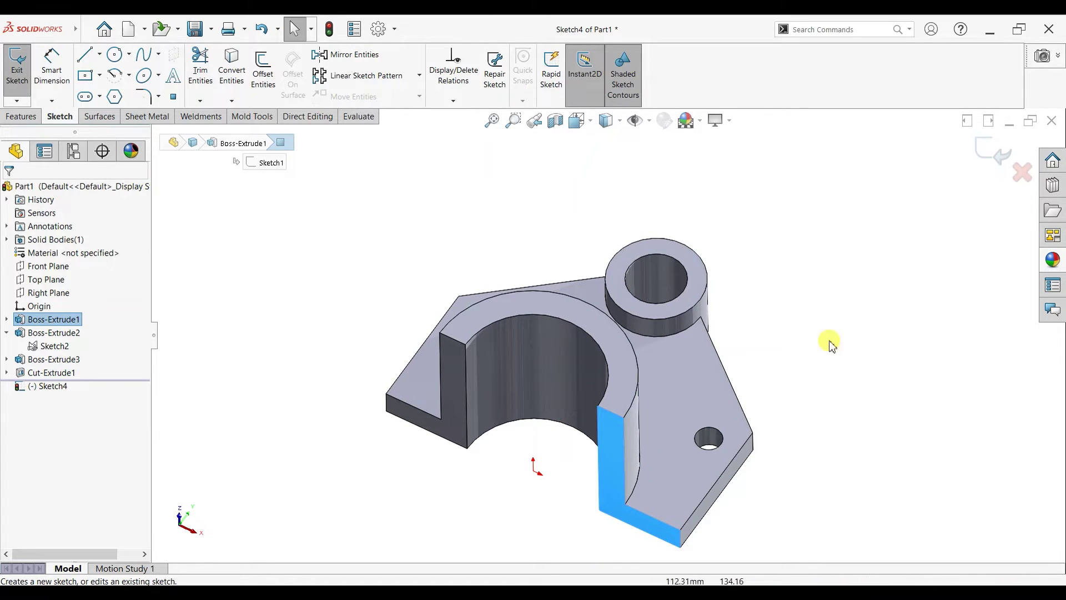
pyautogui.click(1011, 178)
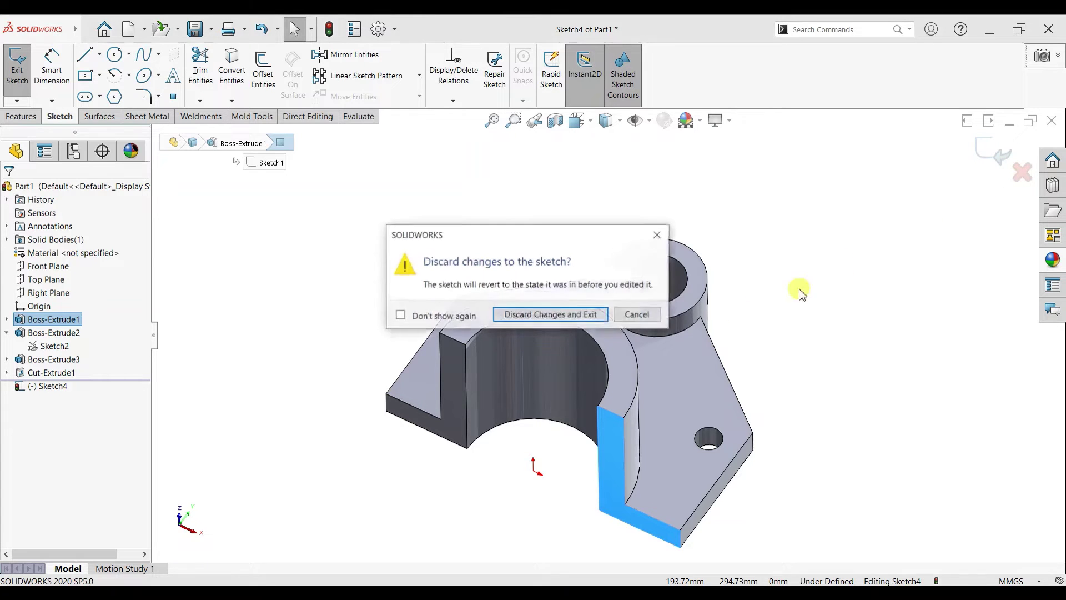
pyautogui.click(502, 312)
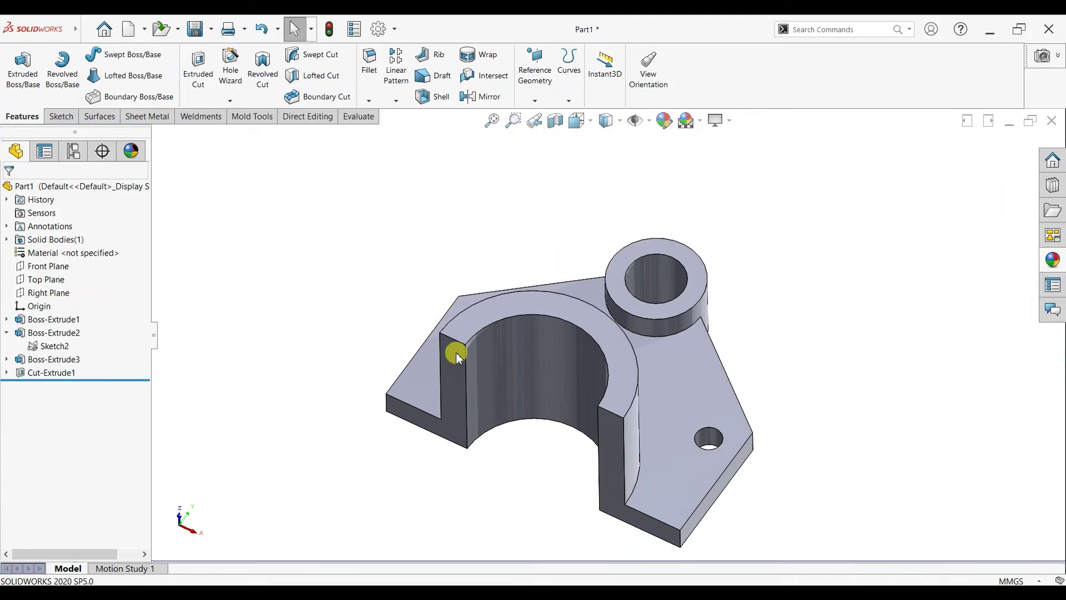
# Step: Create a reference plane midway between the half-round boss's front face and the plate's front face
pyautogui.moveTo(454, 357); pyautogui.dragTo(484, 519, button='middle')
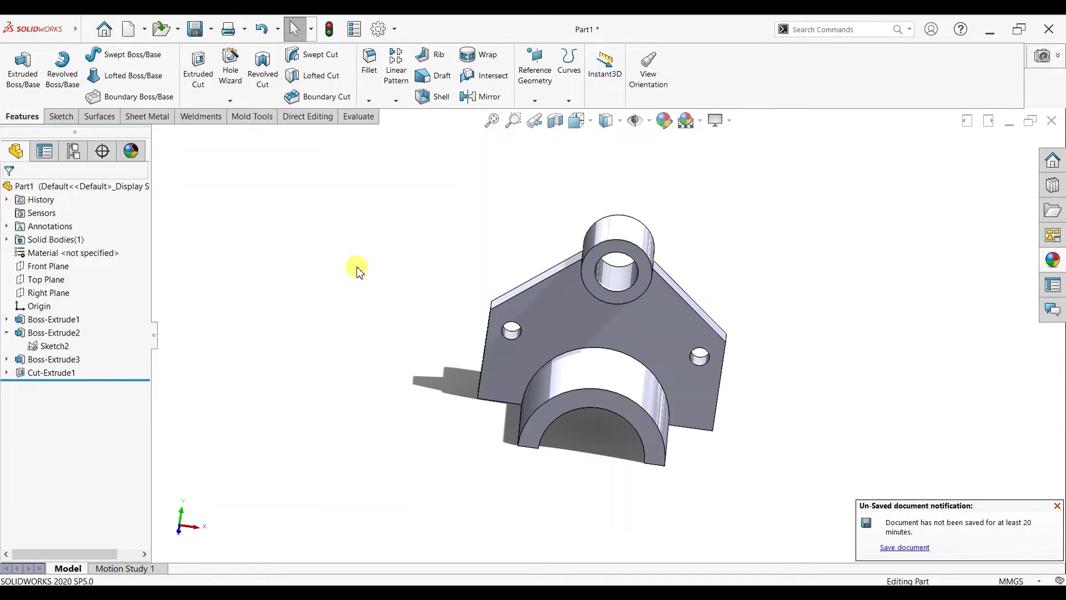
pyautogui.click(525, 85)
pyautogui.click(533, 115)
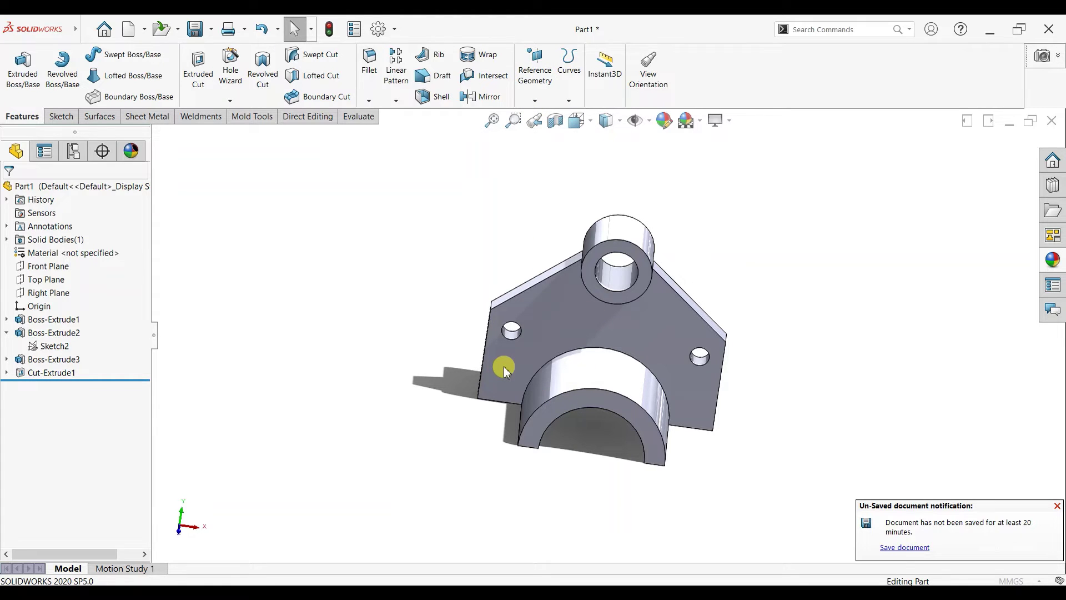
pyautogui.click(565, 403)
pyautogui.click(536, 354)
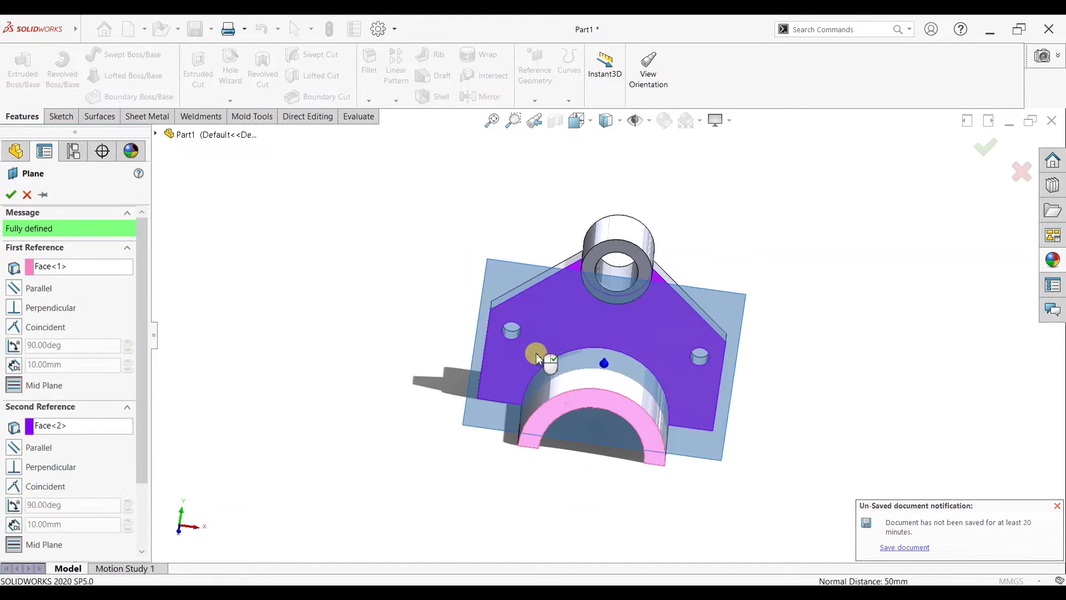
pyautogui.click(10, 194)
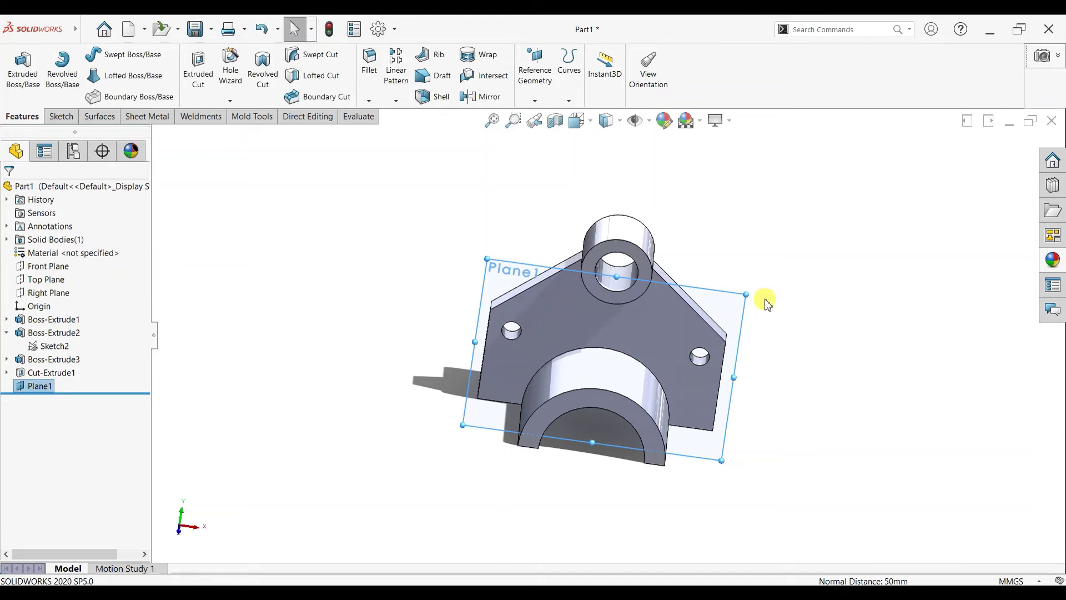
# Step: Sketch three connected lines on the mid-plane: from the half-round boss to the plate's lower-left corner, up about 16 mm, and horizontally back to the boss
pyautogui.hotkey('ctrl', '8')
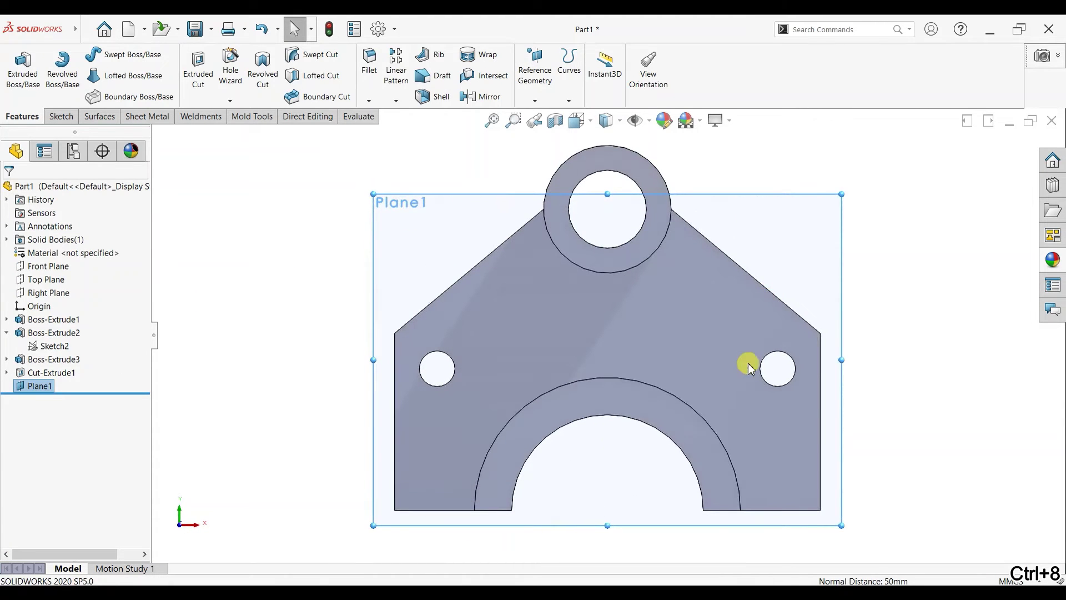
pyautogui.scroll(-2, 659, 403)
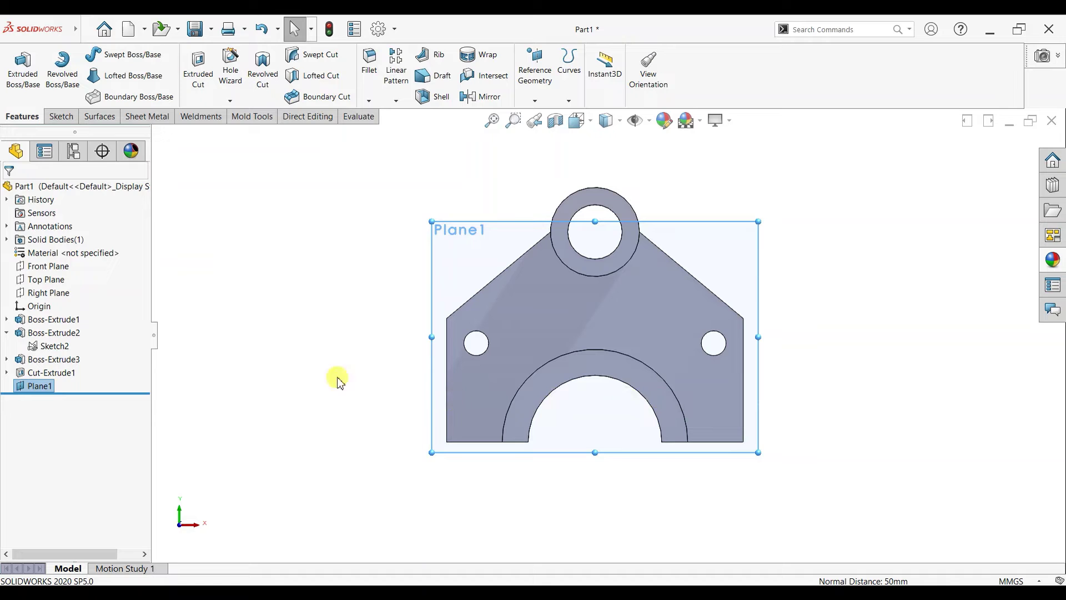
pyautogui.click(61, 117)
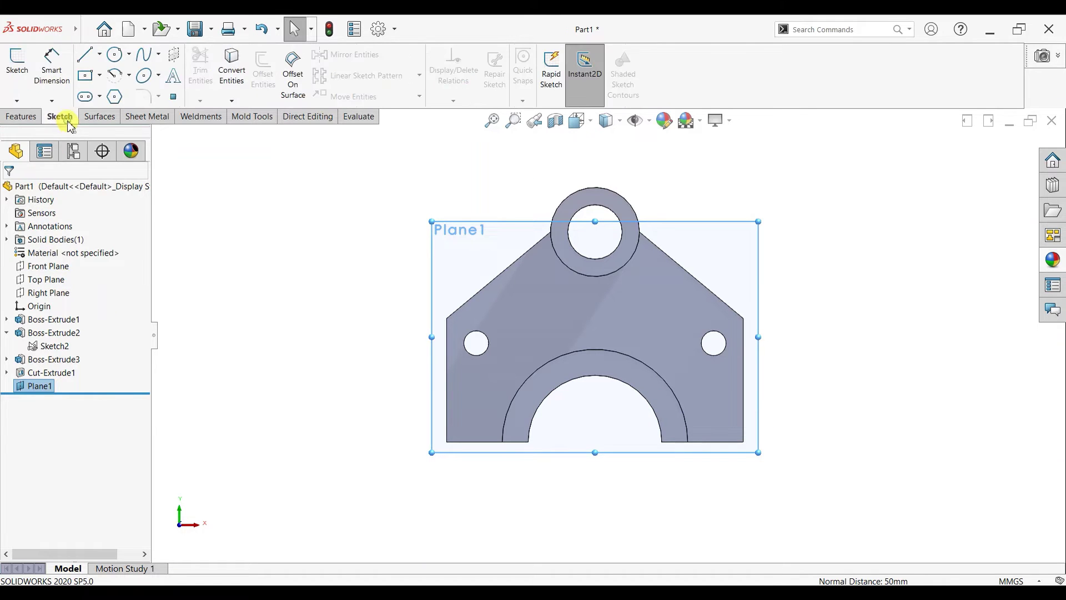
pyautogui.click(17, 64)
pyautogui.click(85, 55)
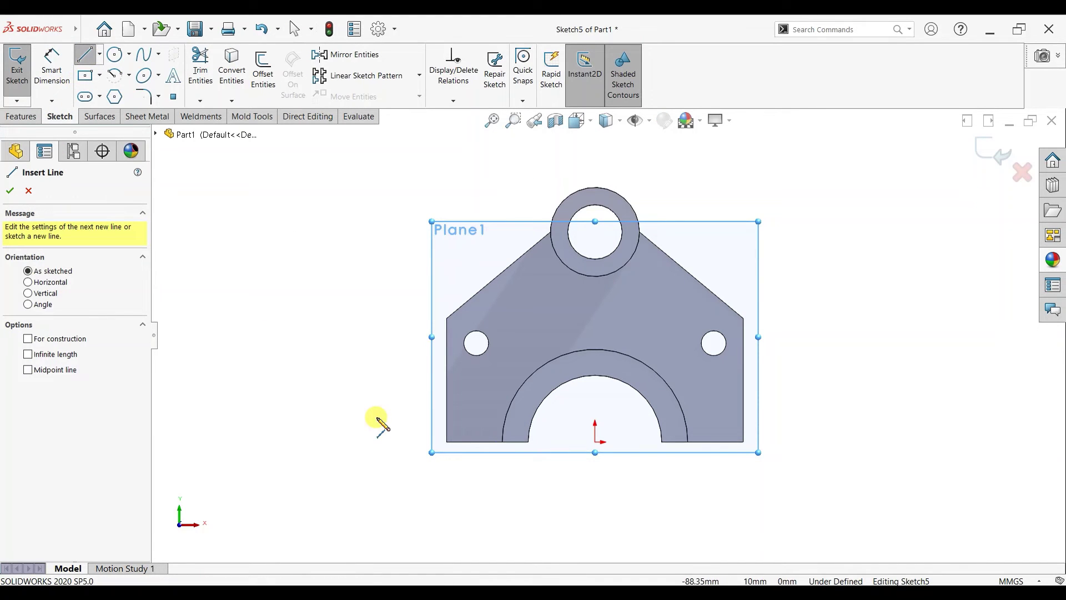
pyautogui.click(502, 442)
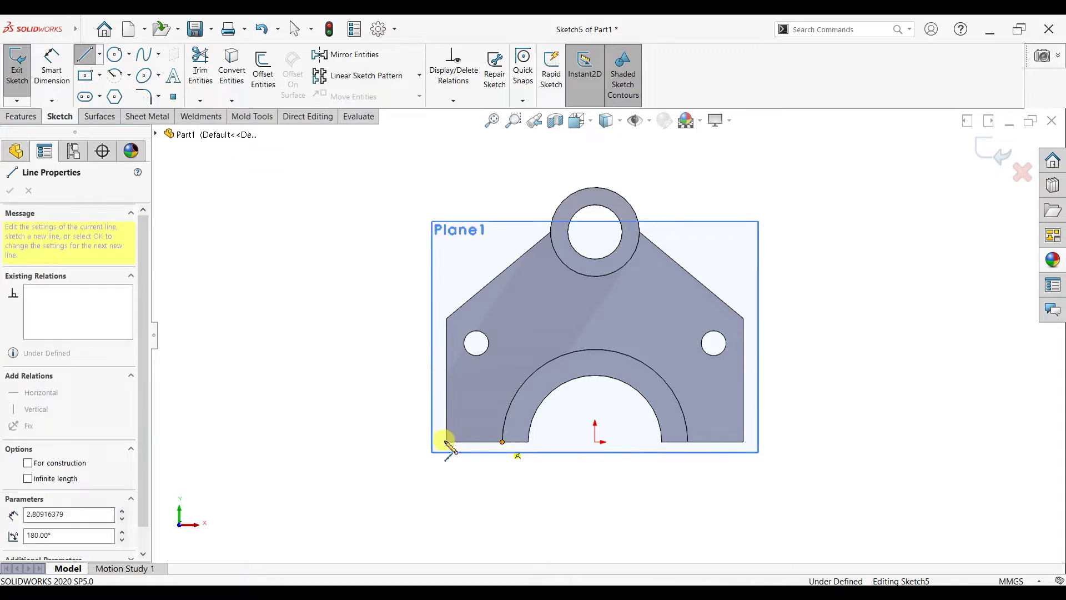
pyautogui.click(447, 442)
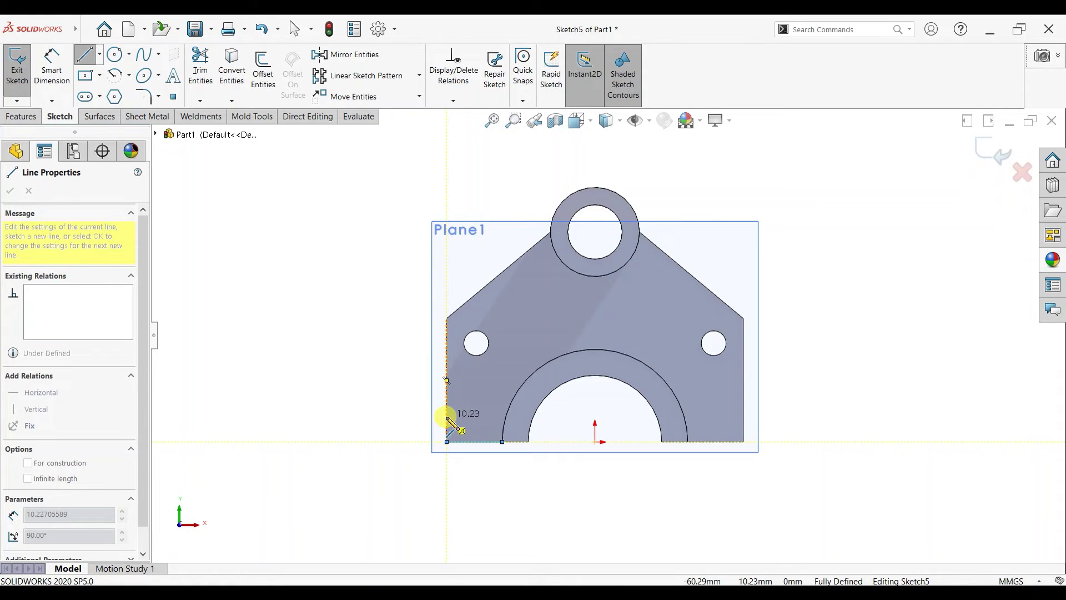
pyautogui.click(447, 401)
pyautogui.click(512, 400)
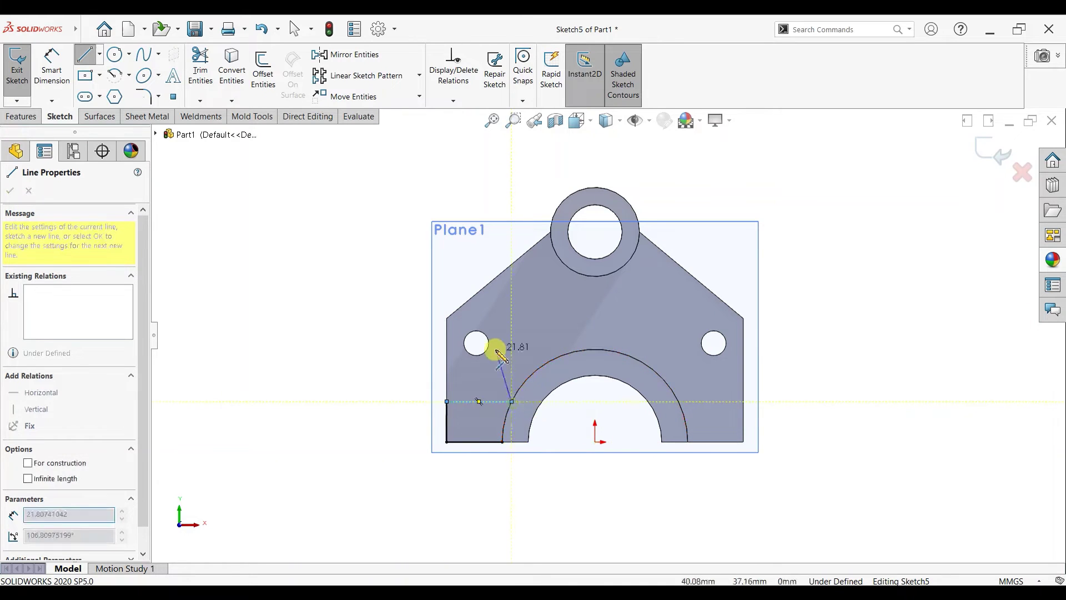
pyautogui.press('Escape')
pyautogui.press('Escape')
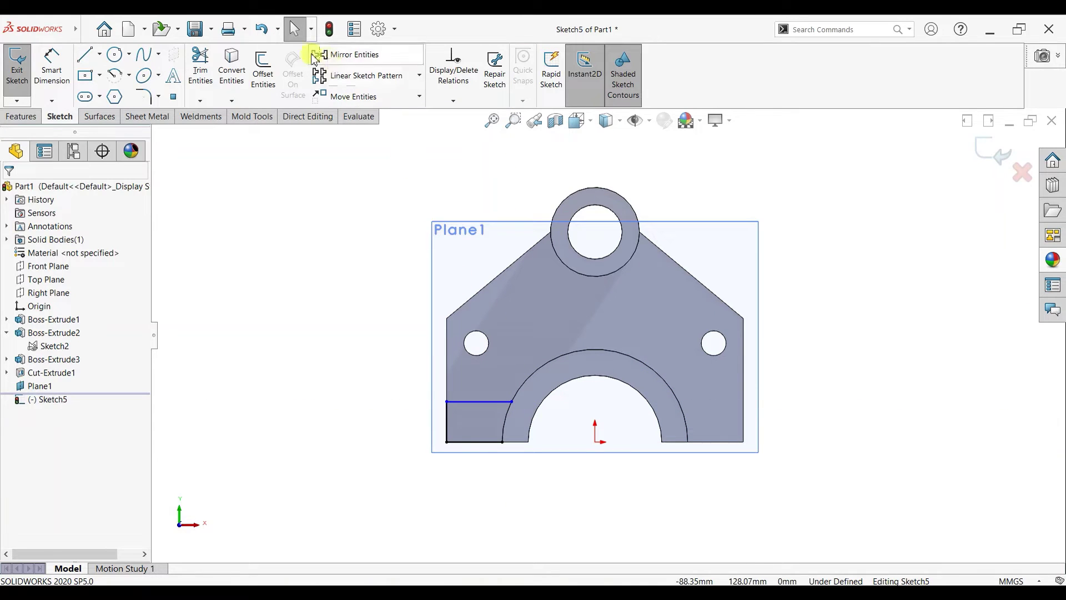
# Step: Convert the half-round boss's outer edge into the sketch and trim it to the arc closing the left lug profile
pyautogui.click(230, 64)
pyautogui.click(538, 372)
pyautogui.press('Return')
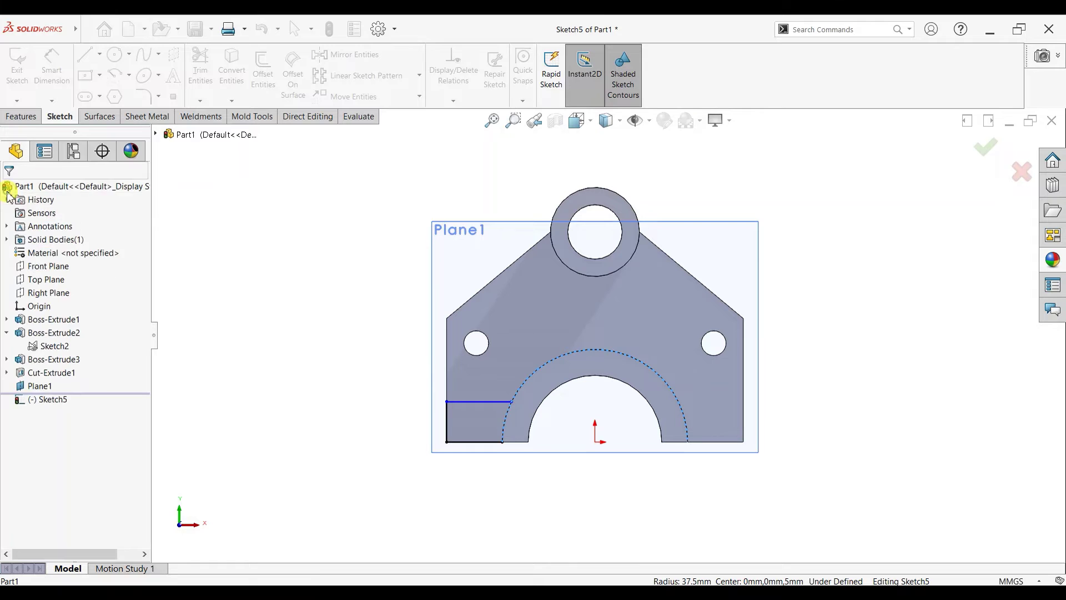
pyautogui.click(192, 72)
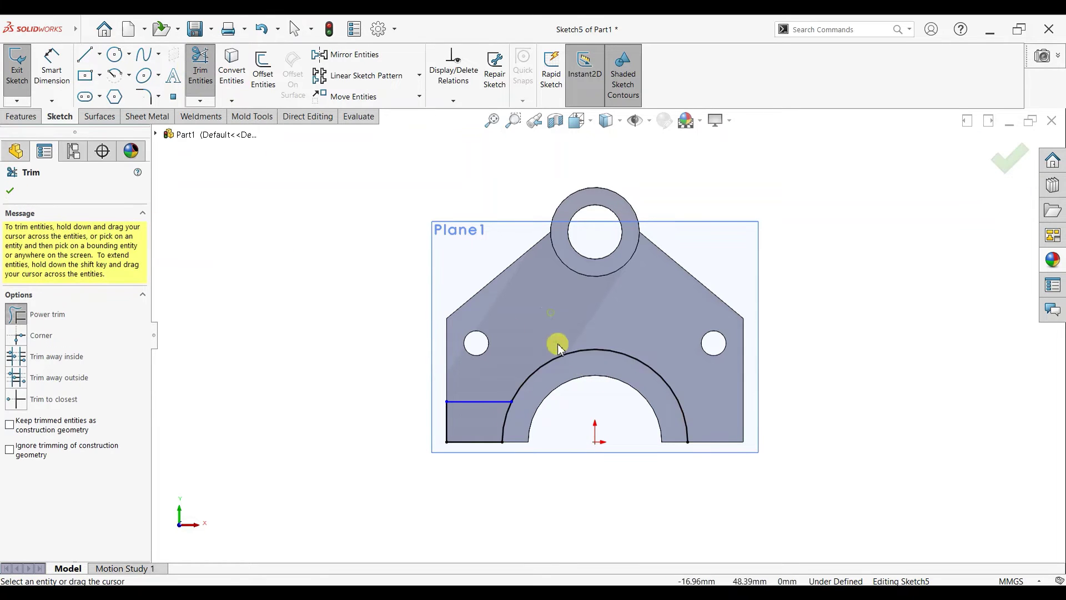
# Step: Draw a vertical centerline from the origin up to the top of the half-round bore
pyautogui.click(99, 53)
pyautogui.click(111, 82)
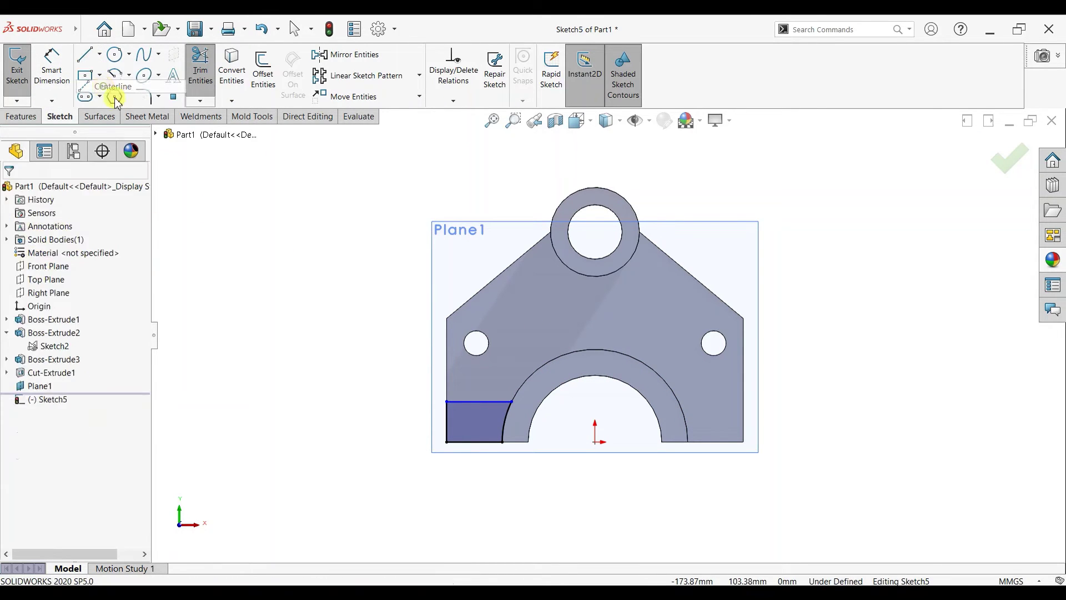
pyautogui.click(596, 441)
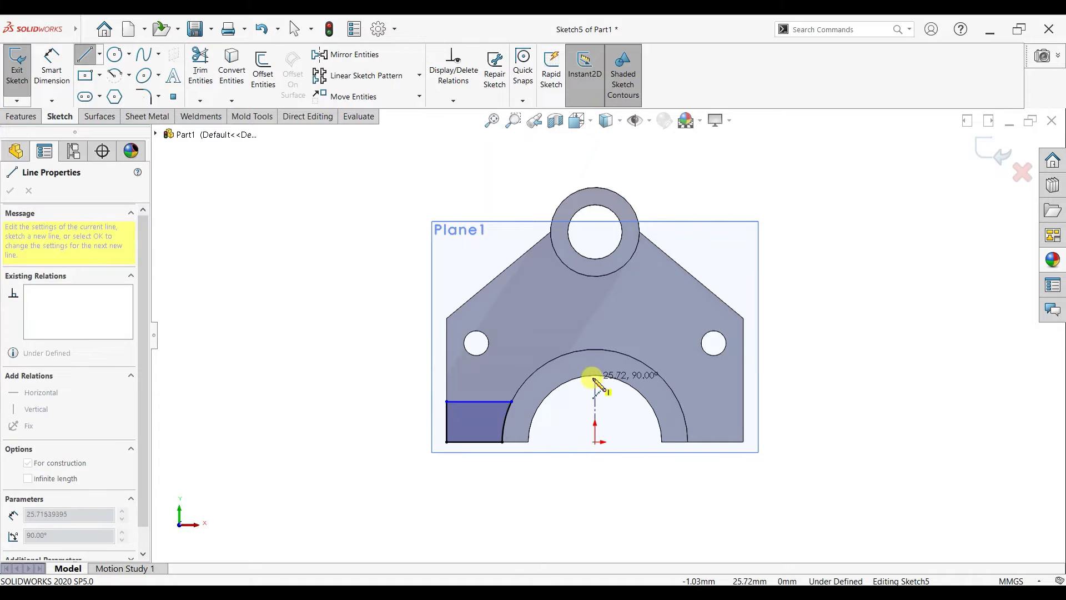
pyautogui.click(595, 376)
pyautogui.press('Escape')
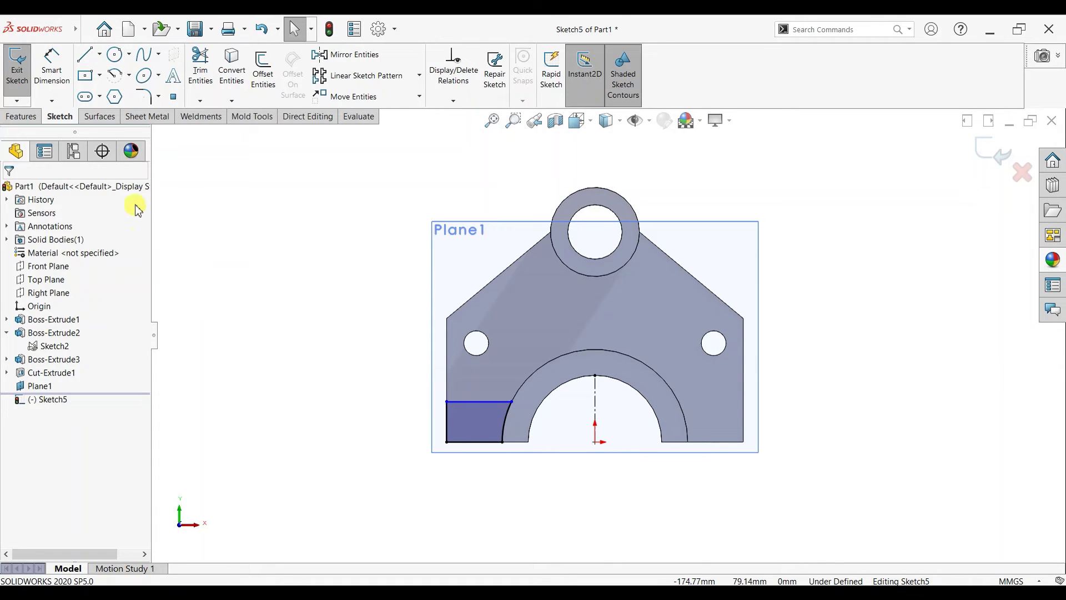
# Step: Dimension the left lug profile's outer vertical line with a height of 18 mm
pyautogui.click(43, 76)
pyautogui.click(447, 423)
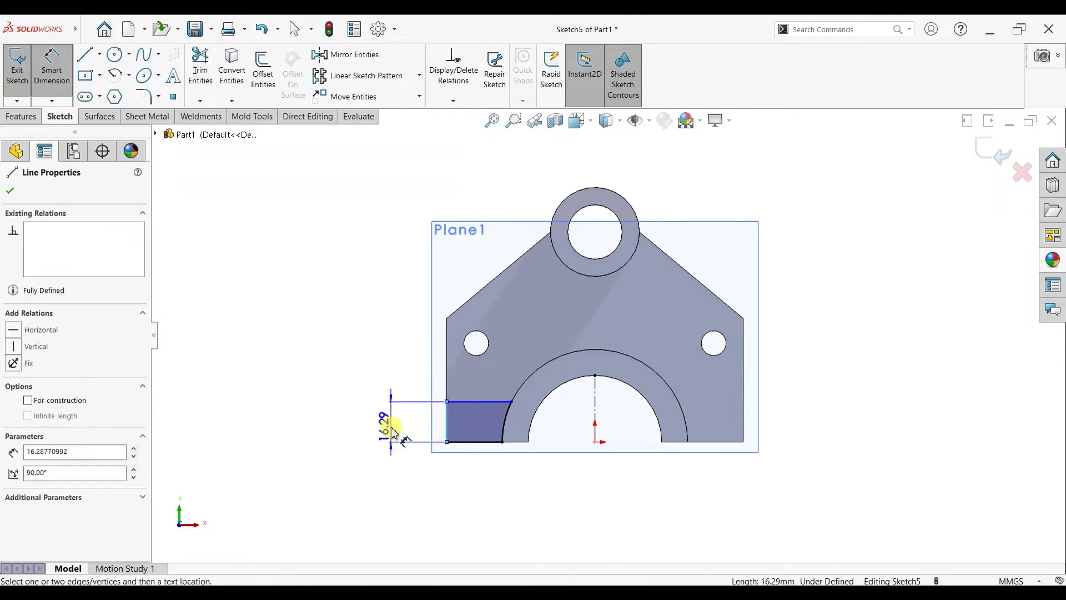
pyautogui.click(392, 432)
pyautogui.write('16')
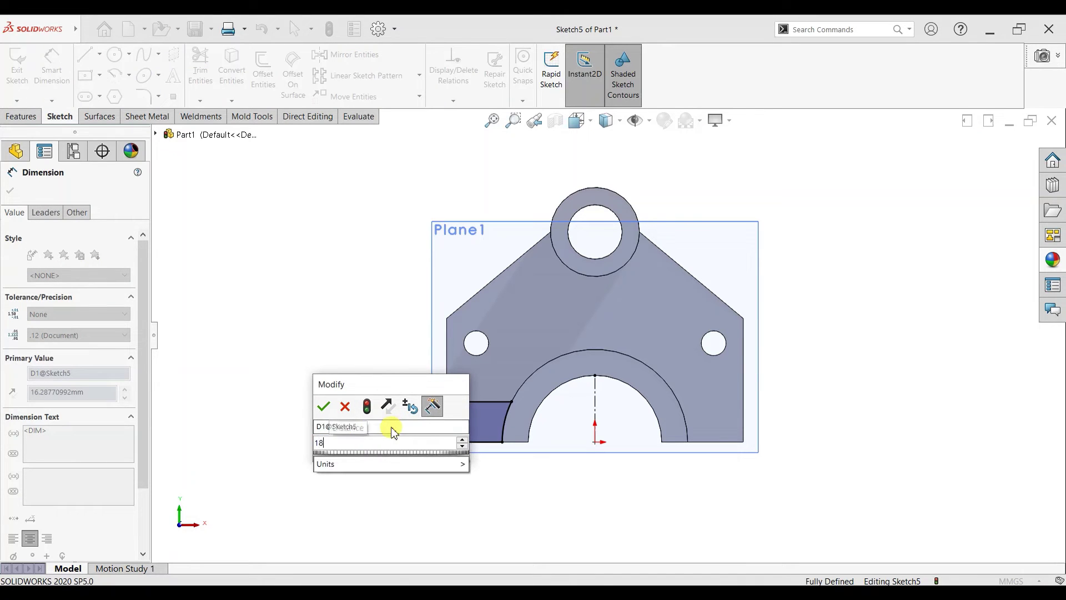
pyautogui.press('Return')
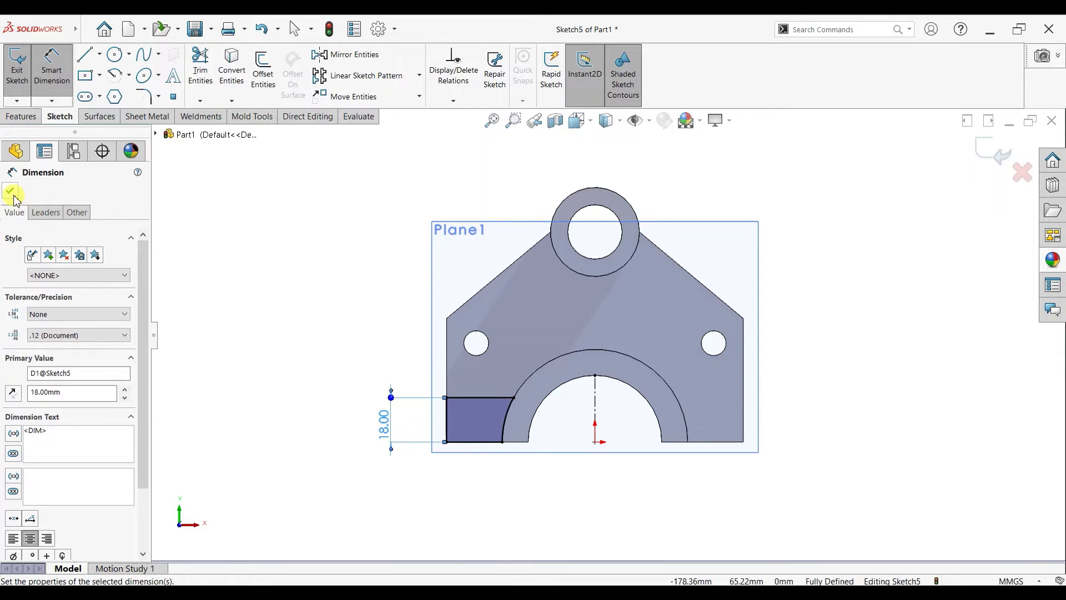
pyautogui.click(12, 192)
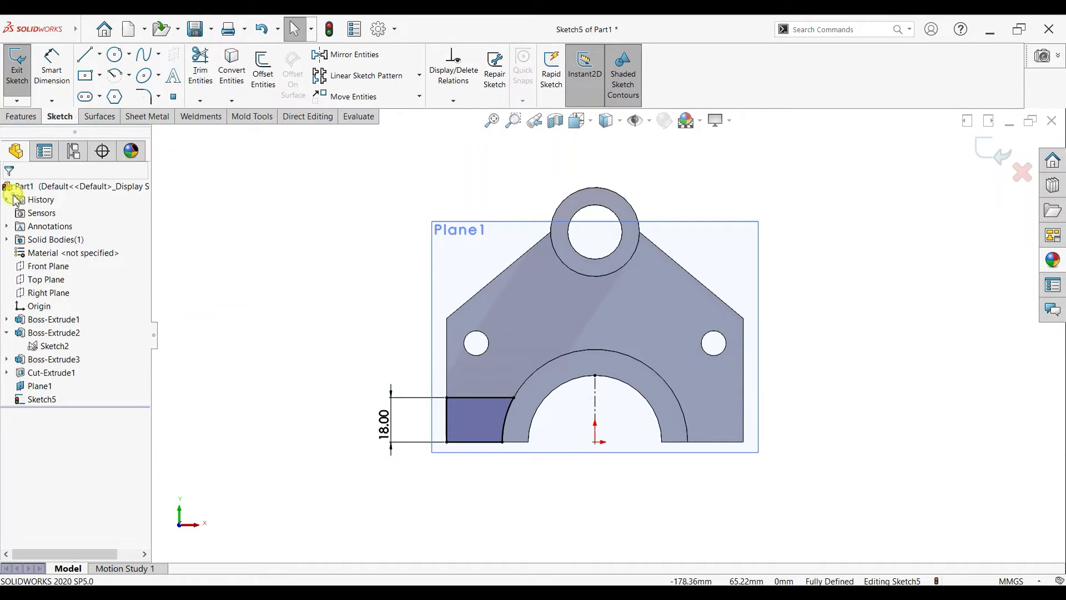
# Step: Mirror the left lug profile's three lines and arc about the vertical centerline, keeping the original
pyautogui.click(321, 55)
pyautogui.moveTo(444, 491); pyautogui.dragTo(392, 511)
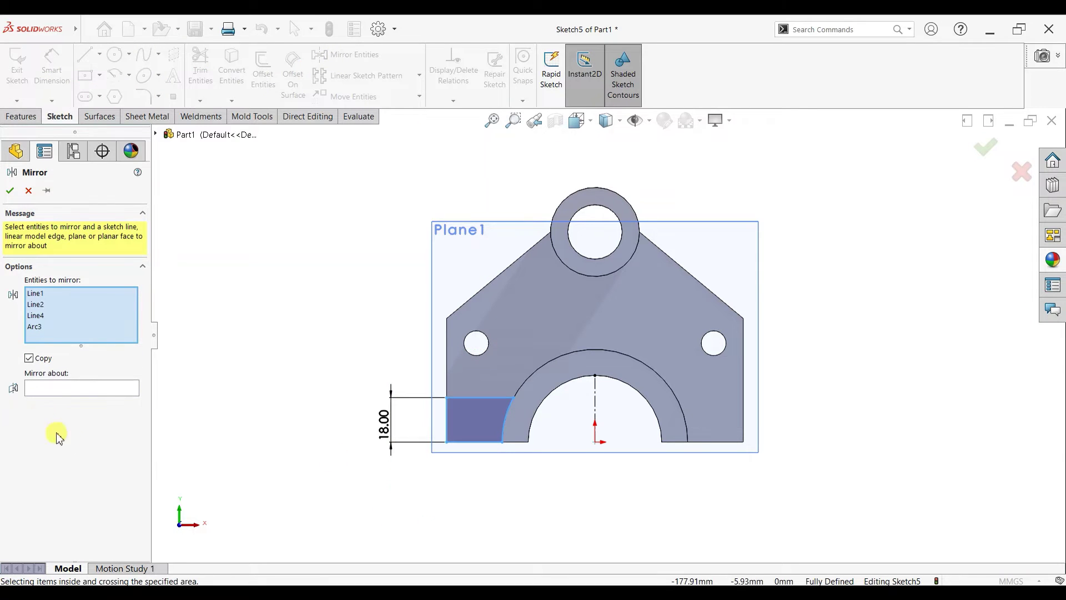
pyautogui.click(93, 392)
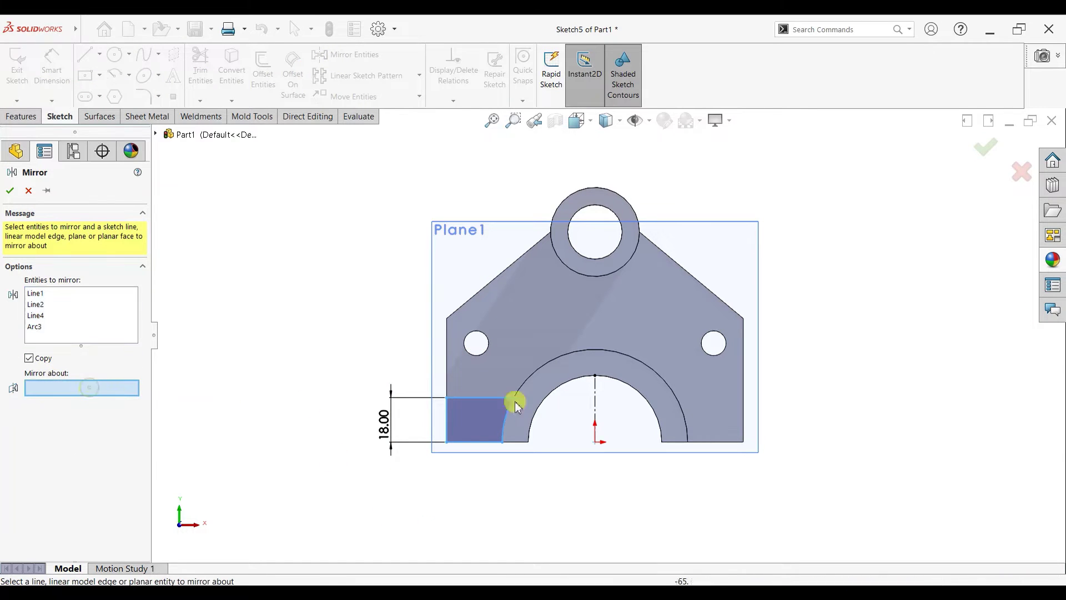
pyautogui.click(595, 402)
pyautogui.click(11, 191)
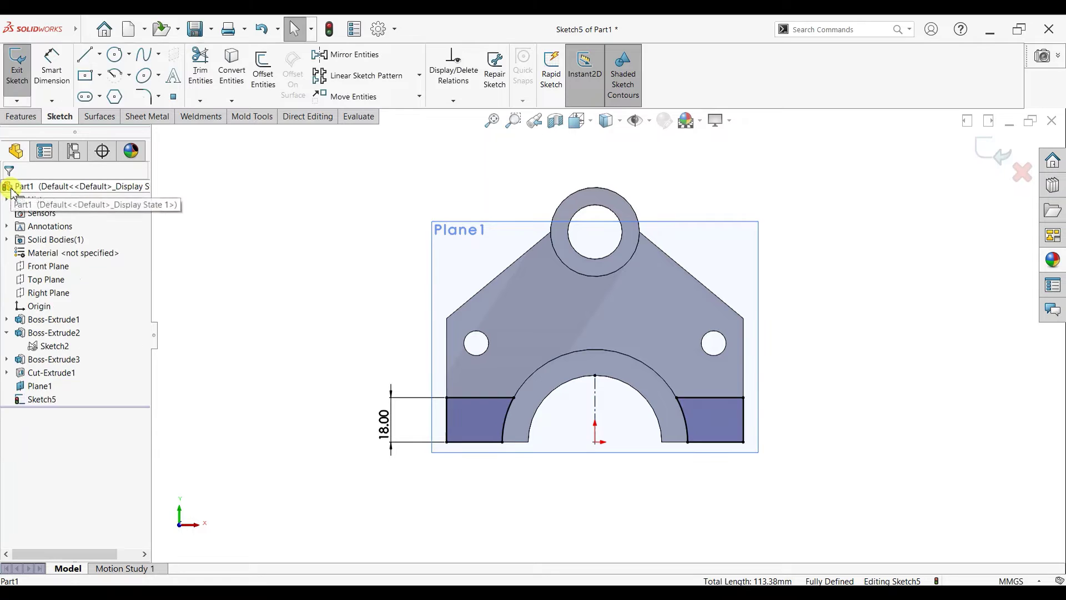
# Step: Extrude both lug regions 25 mm with the Mid Plane end condition and Merge result on, and hide the reference plane
pyautogui.click(22, 116)
pyautogui.click(23, 70)
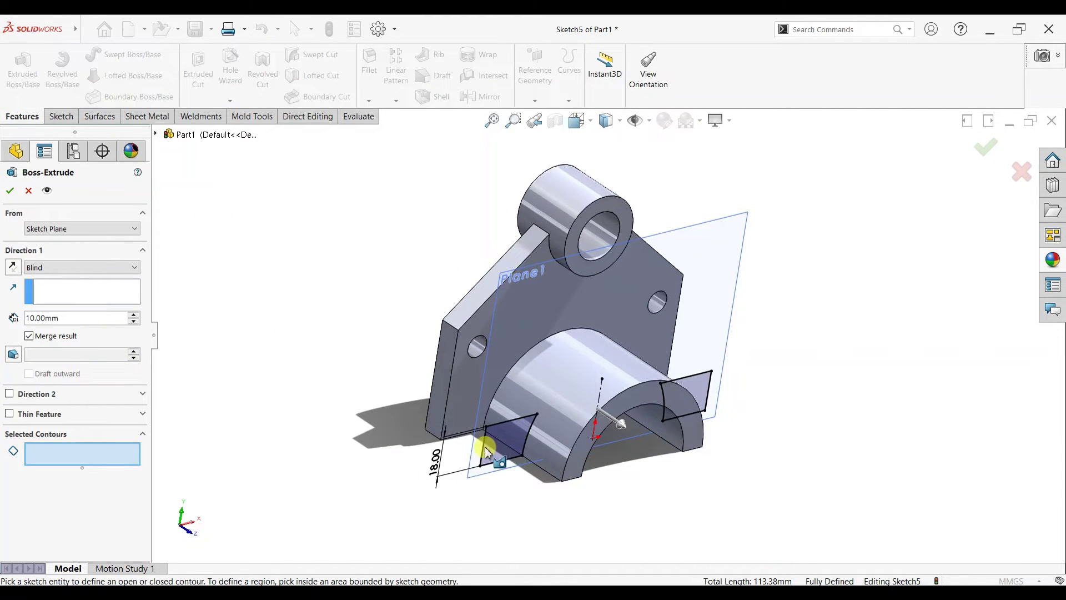
pyautogui.click(487, 449)
pyautogui.click(685, 395)
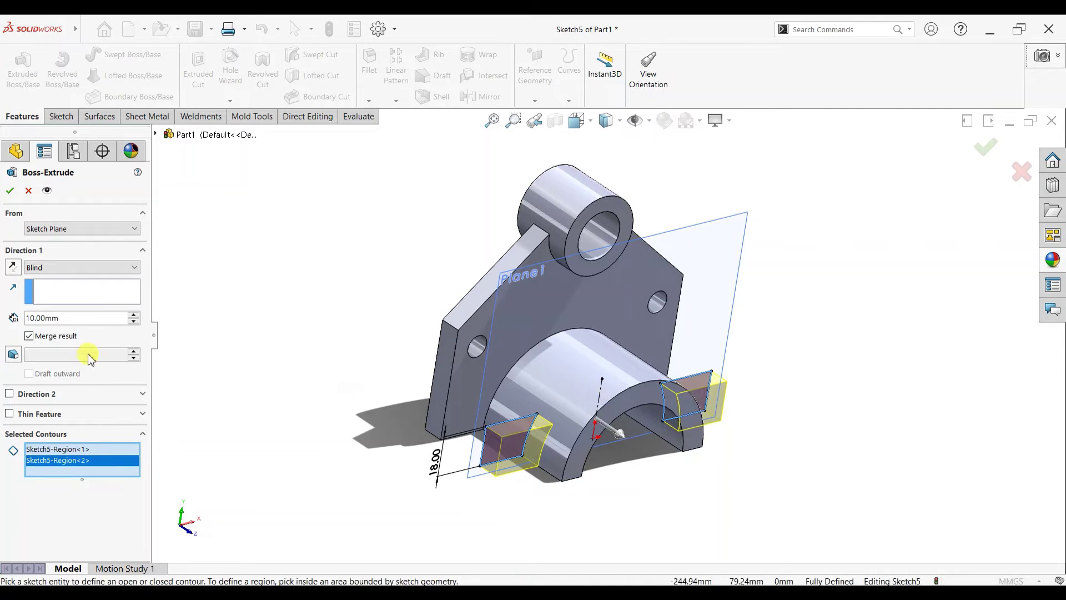
pyautogui.click(64, 269)
pyautogui.click(64, 337)
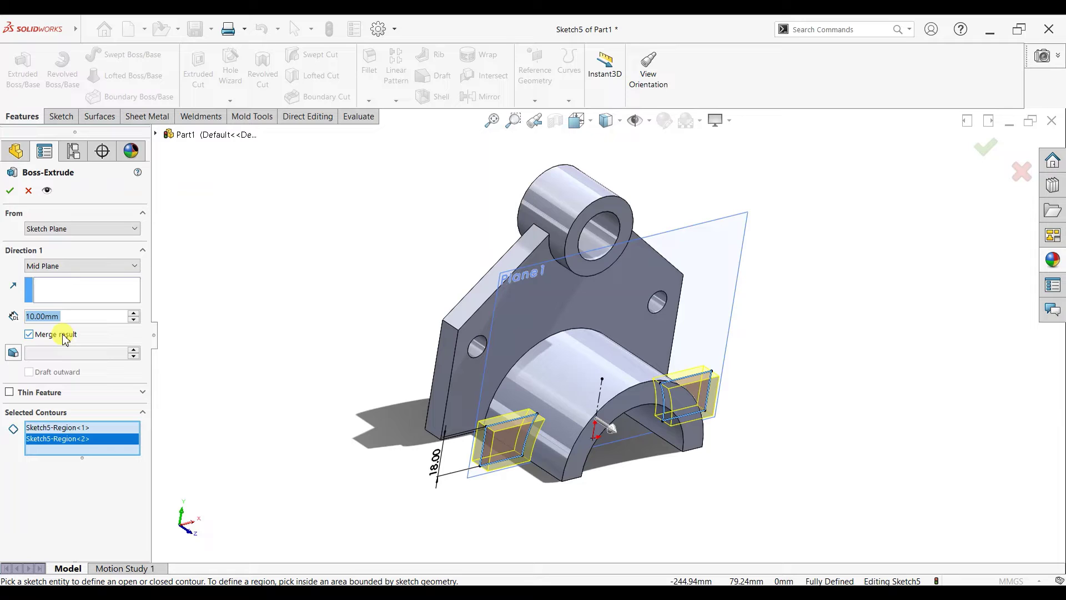
pyautogui.write('30')
pyautogui.press('Return')
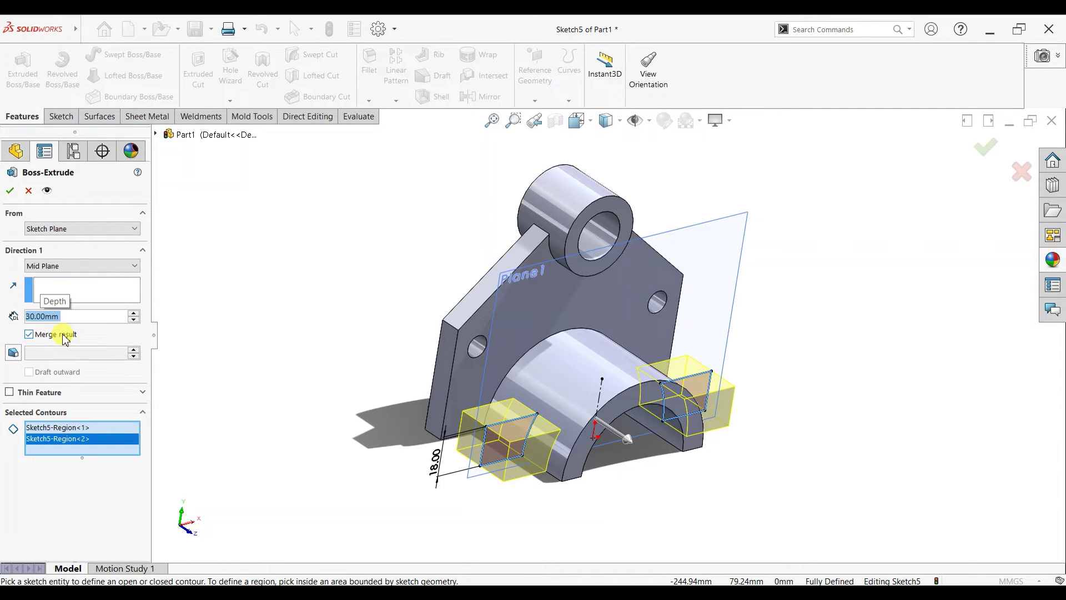
pyautogui.write('25')
pyautogui.press('Return')
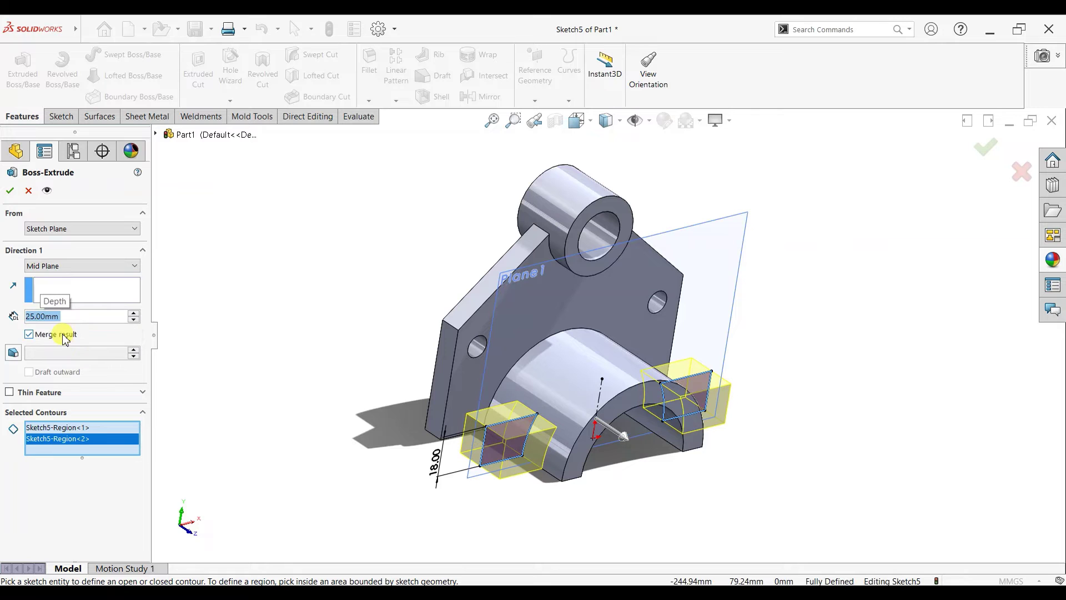
pyautogui.click(10, 191)
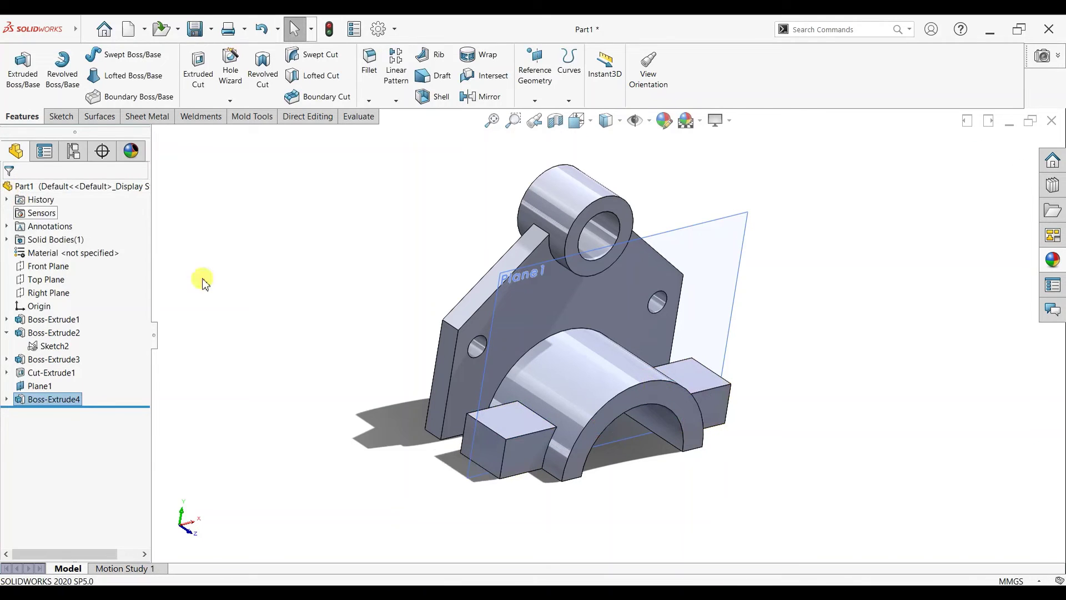
pyautogui.click(731, 289)
pyautogui.click(795, 252)
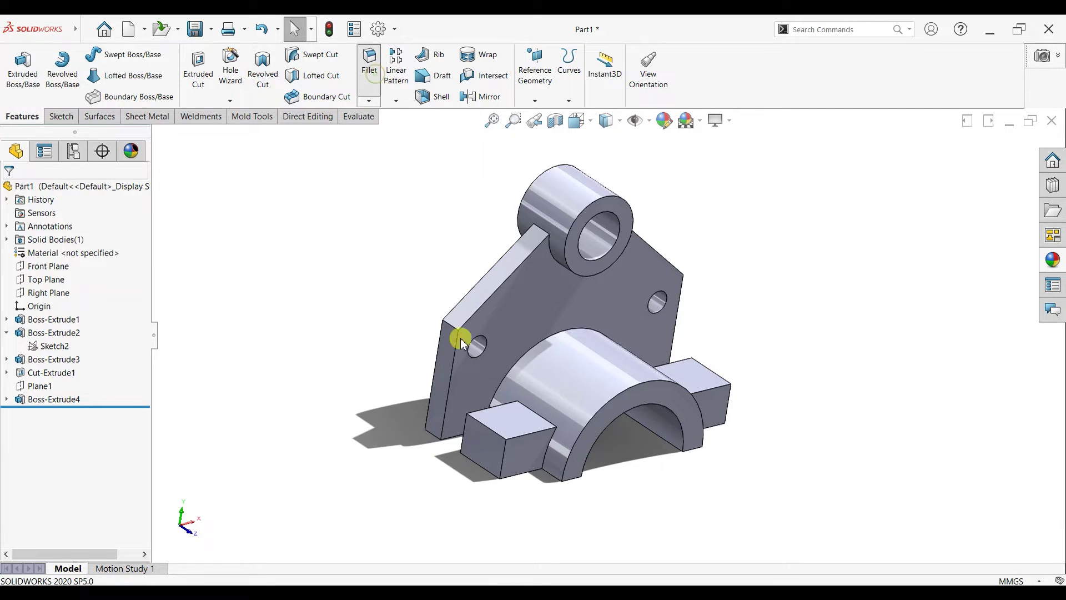
# Step: Apply a full round fillet to the left lug, with its outer end as center face and its front and rear faces as side faces
pyautogui.click(94, 247)
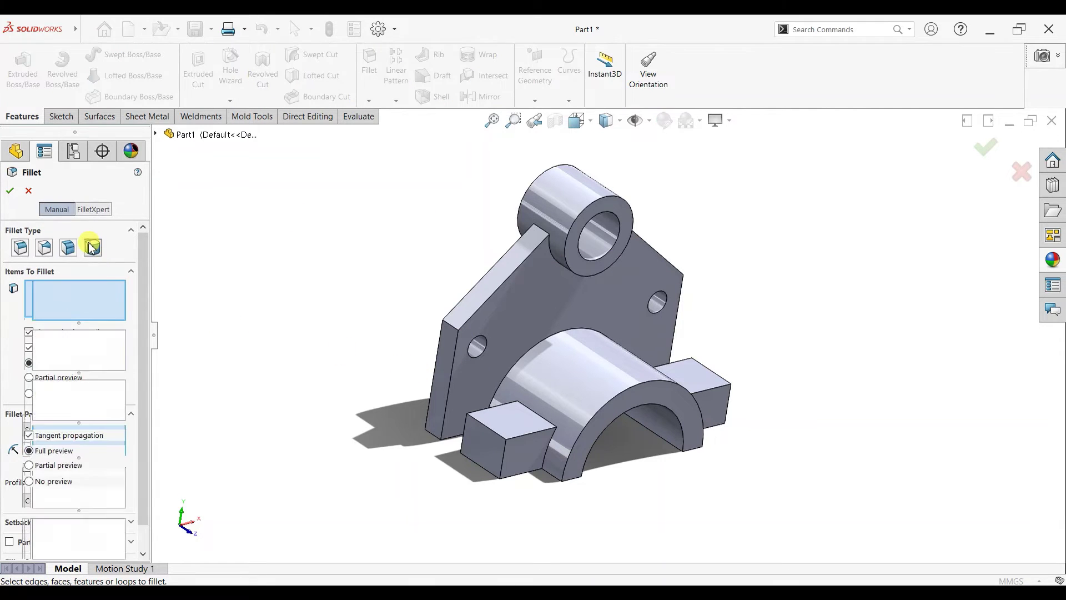
pyautogui.click(516, 463)
pyautogui.click(115, 356)
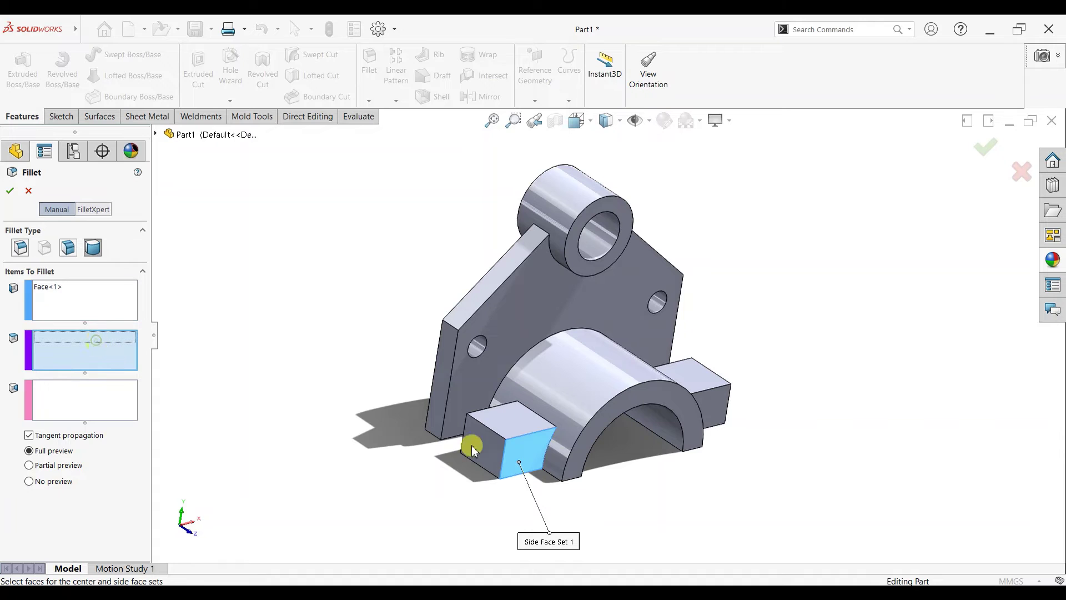
pyautogui.click(501, 455)
pyautogui.moveTo(435, 460); pyautogui.dragTo(485, 482, button='middle')
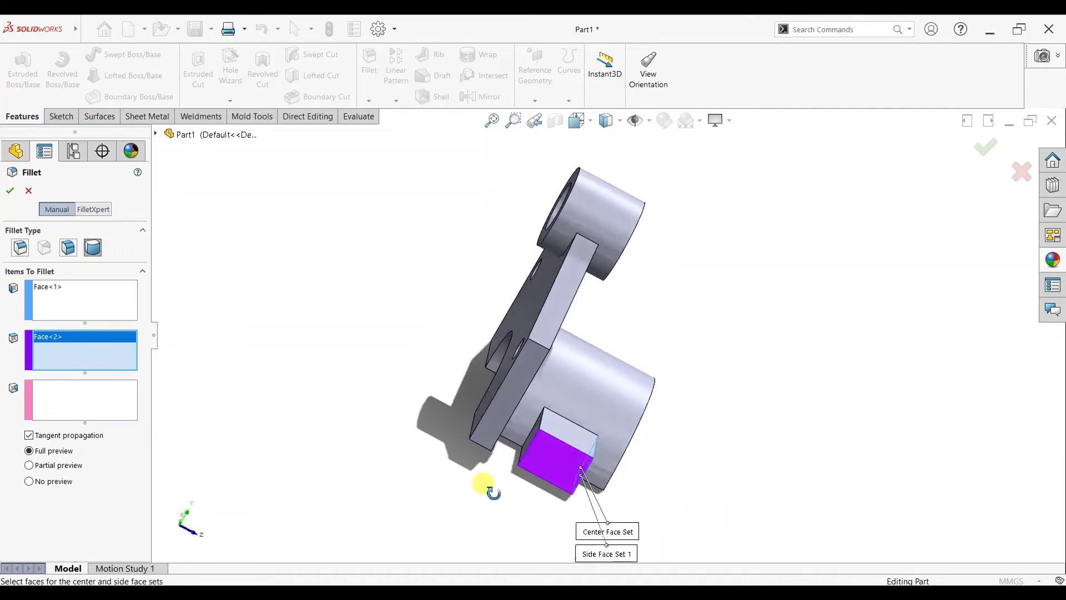
pyautogui.click(124, 405)
pyautogui.click(591, 438)
pyautogui.moveTo(611, 450); pyautogui.dragTo(367, 398, button='middle')
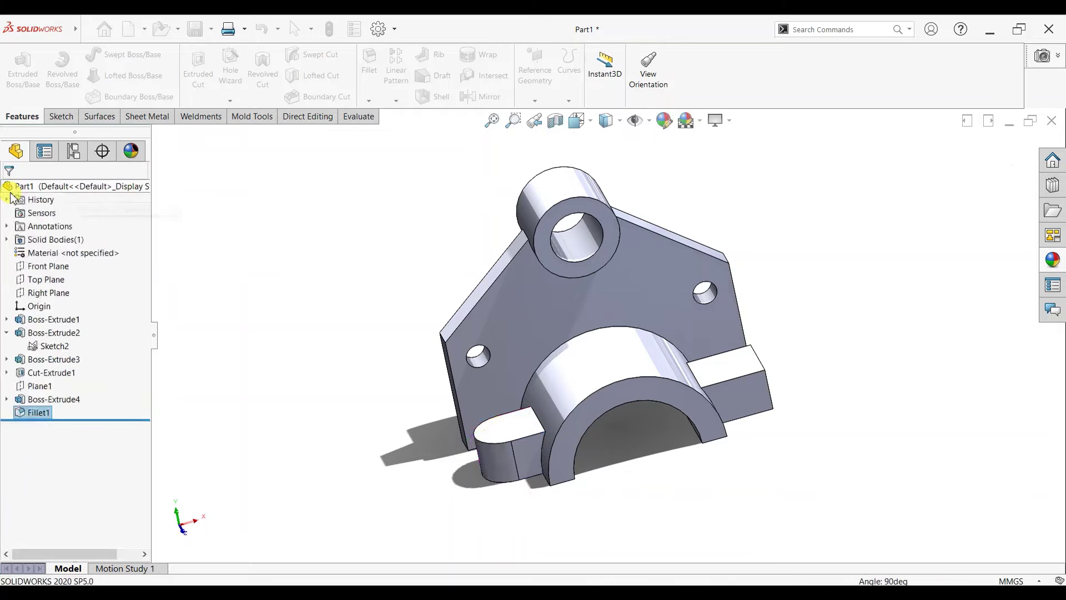
# Step: Apply a full round fillet to the right lug, with its outer end as center face and its front and rear faces as side faces
pyautogui.click(370, 89)
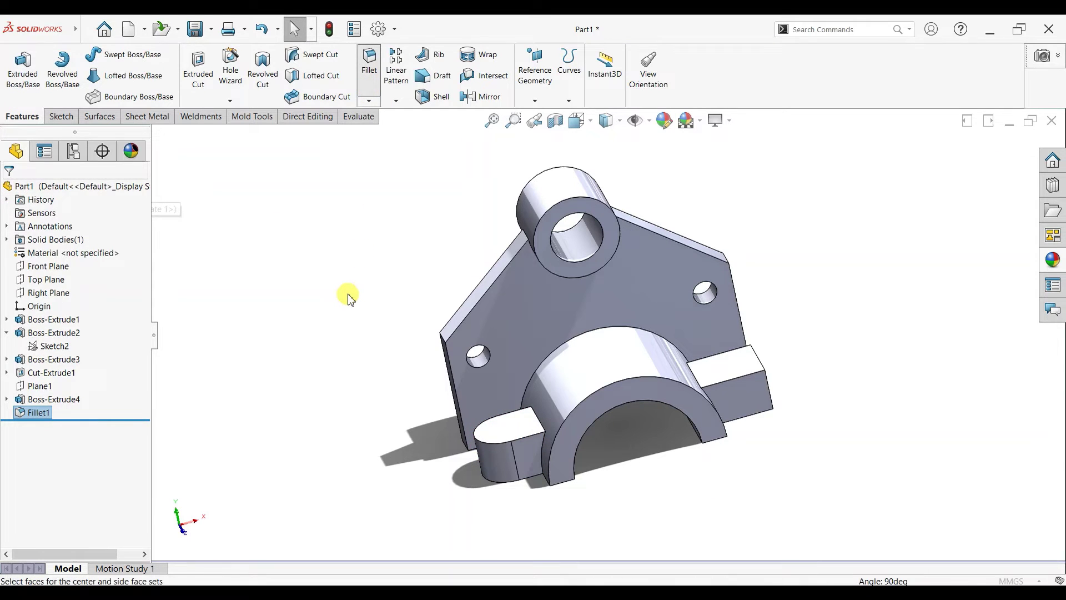
pyautogui.moveTo(533, 404); pyautogui.dragTo(567, 445, button='middle')
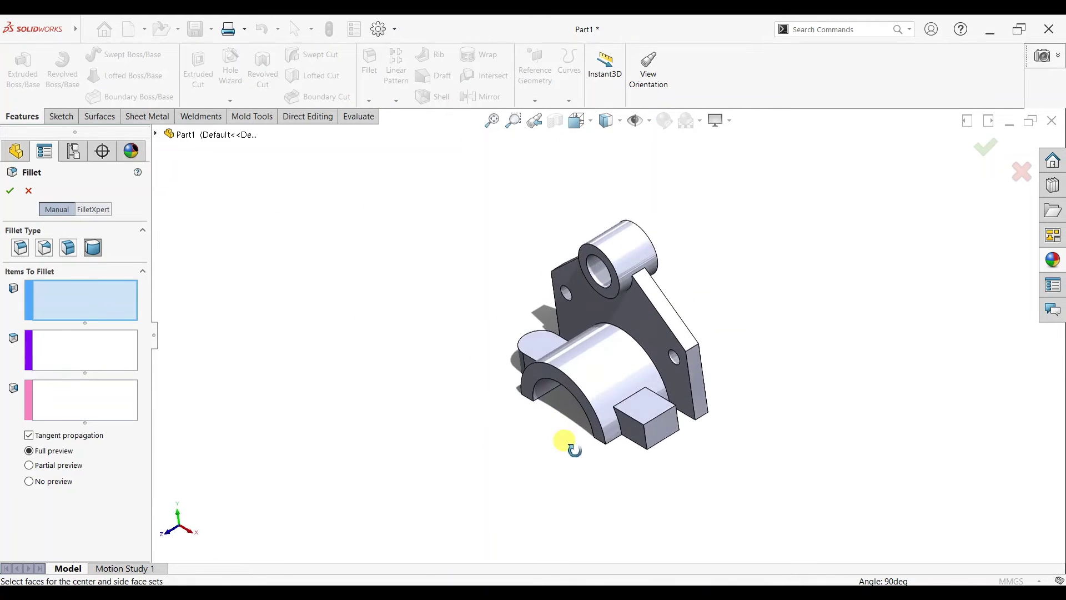
pyautogui.scroll(-3, 716, 385)
pyautogui.moveTo(716, 385); pyautogui.dragTo(547, 435, button='middle')
pyautogui.click(583, 445)
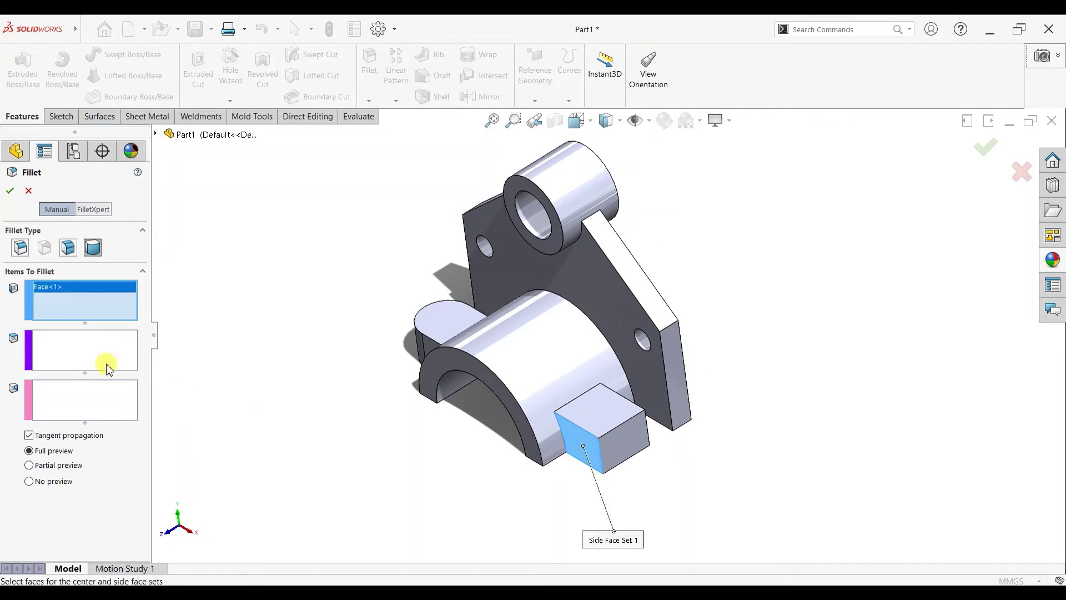
pyautogui.click(108, 368)
pyautogui.click(633, 436)
pyautogui.click(120, 401)
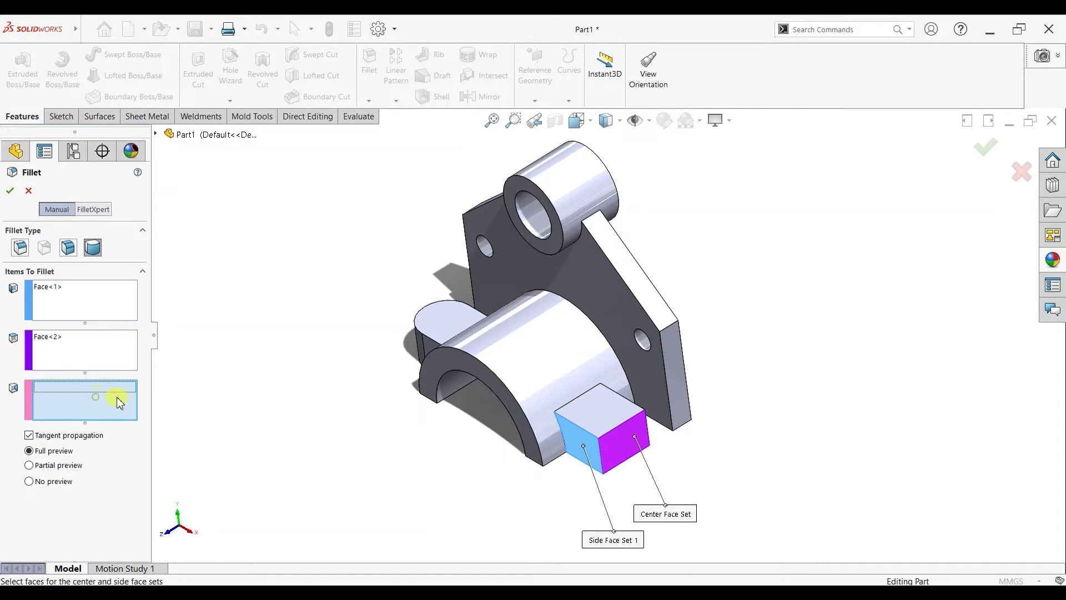
pyautogui.moveTo(564, 399); pyautogui.dragTo(583, 428, button='middle')
pyautogui.click(514, 436)
pyautogui.moveTo(514, 435); pyautogui.dragTo(561, 443, button='middle')
pyautogui.click(10, 191)
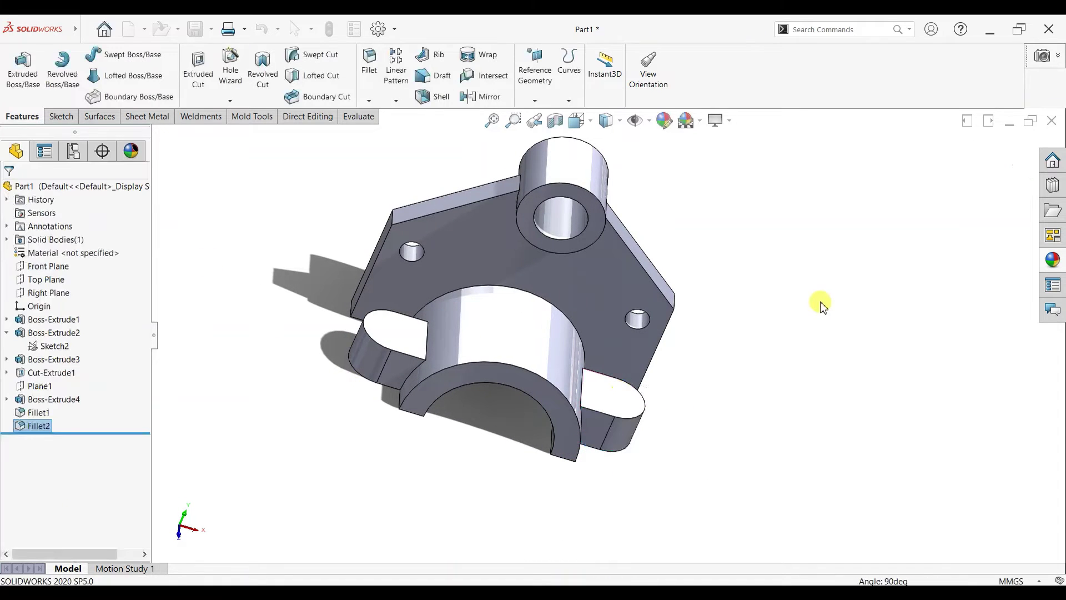
# Step: Sketch on the left lug's top face a circle of about 6.7 mm radius at each lug's rounded-end center
pyautogui.click(429, 341)
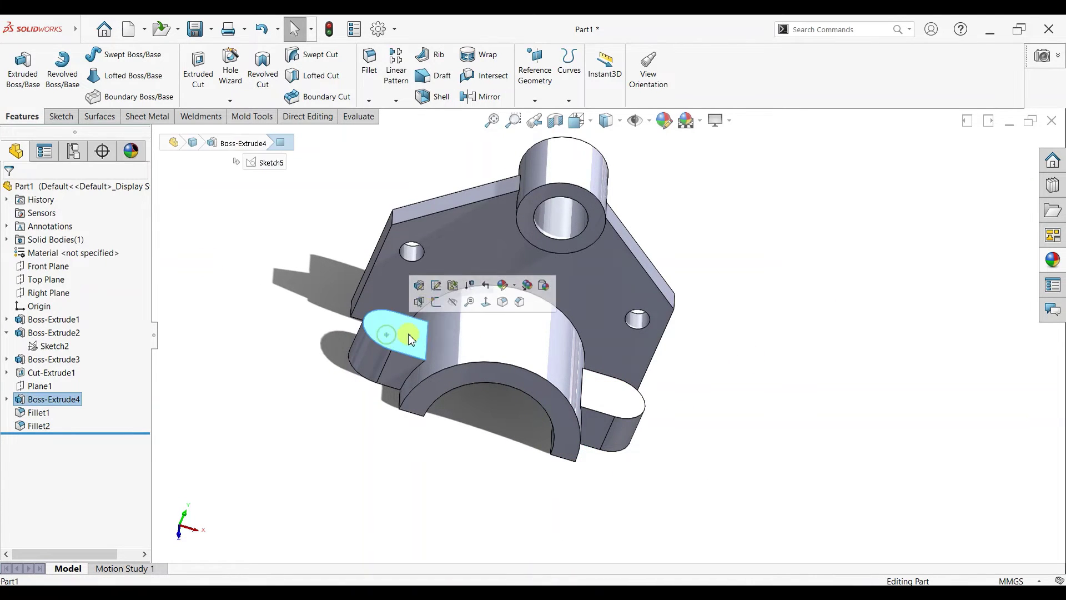
pyautogui.click(433, 303)
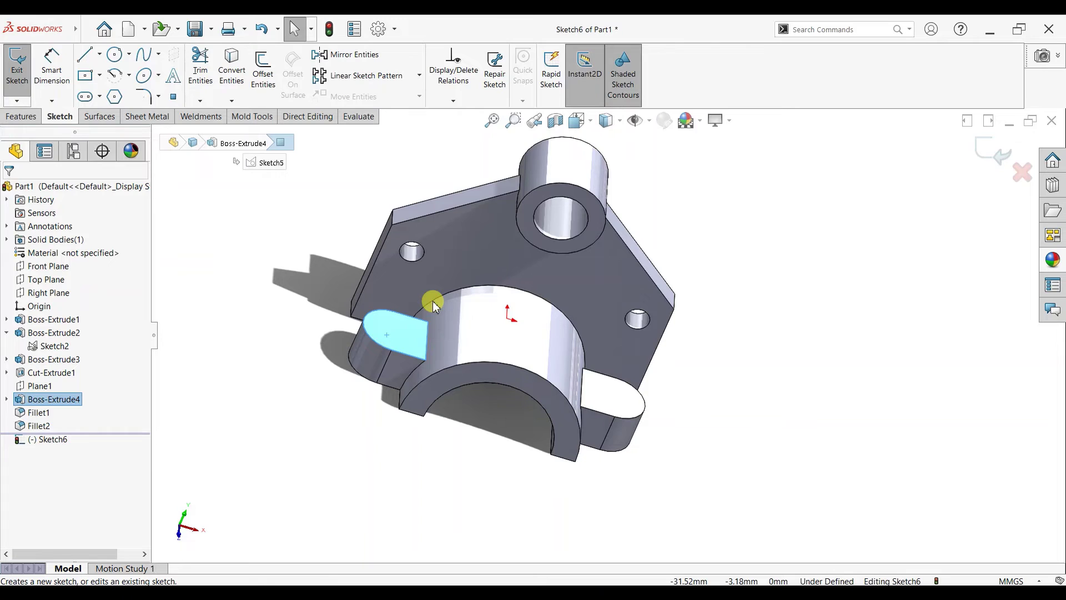
pyautogui.hotkey('ctrl', '8')
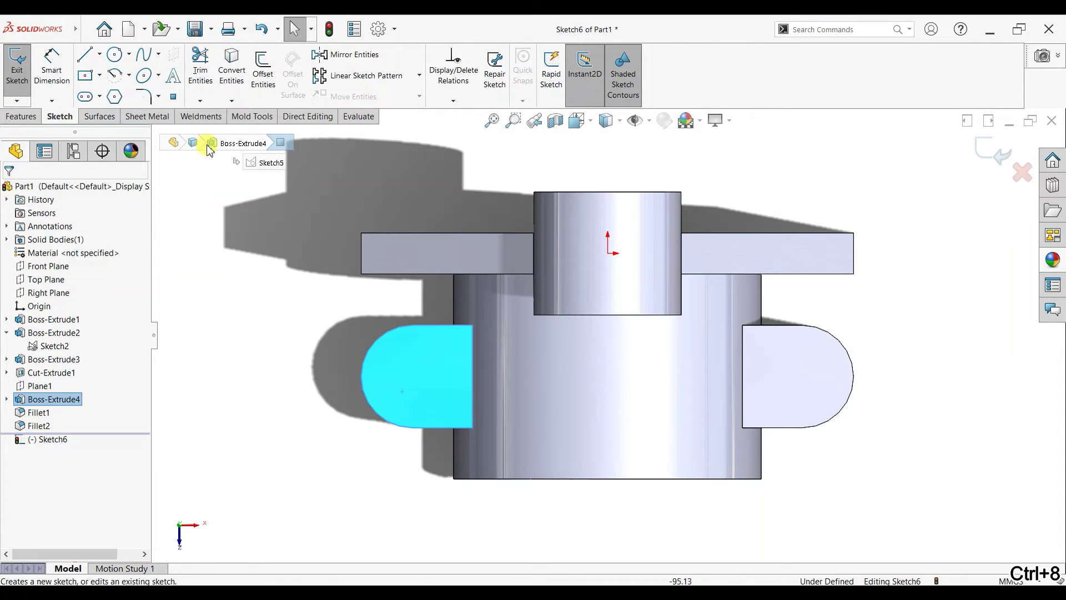
pyautogui.click(113, 54)
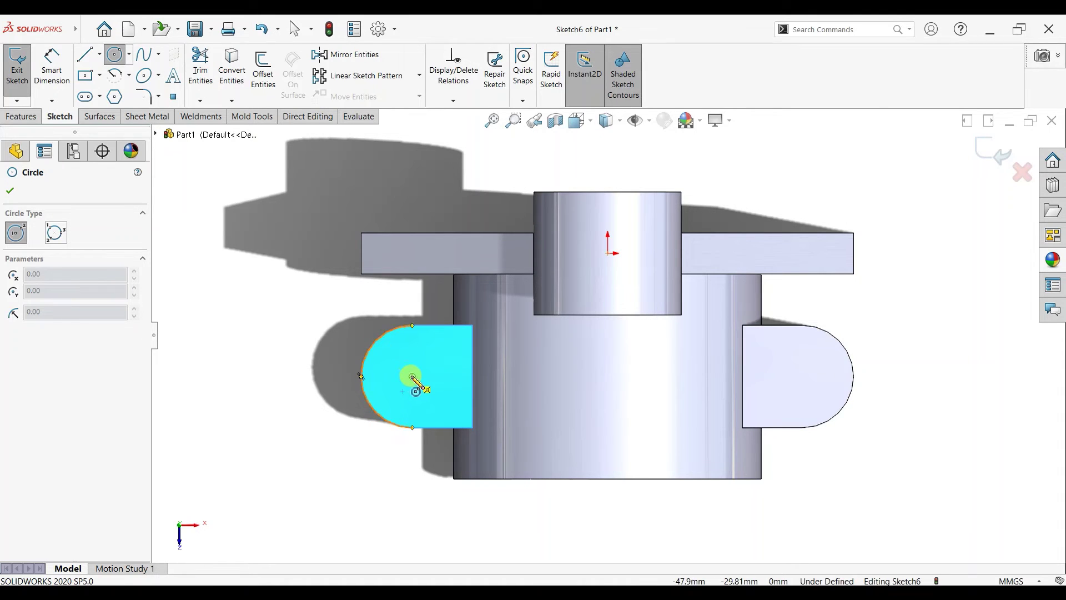
pyautogui.click(412, 377)
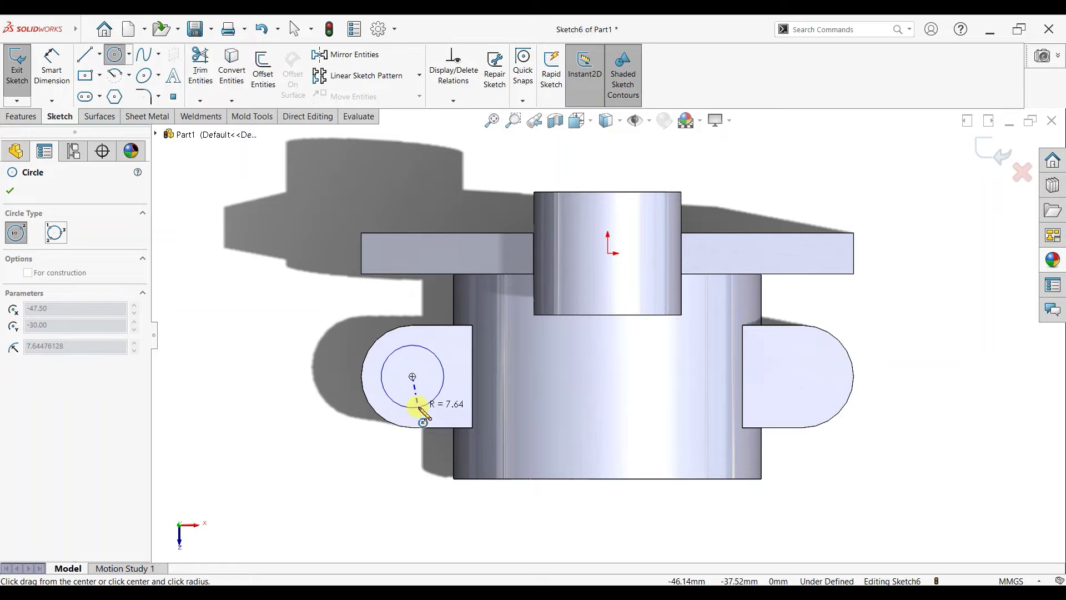
pyautogui.click(415, 404)
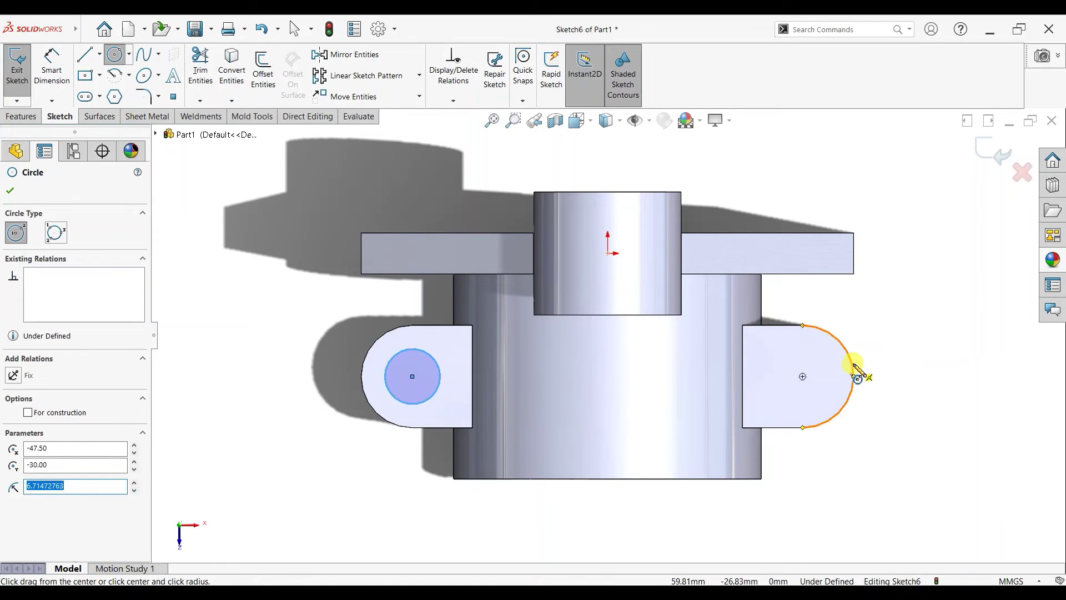
pyautogui.click(802, 377)
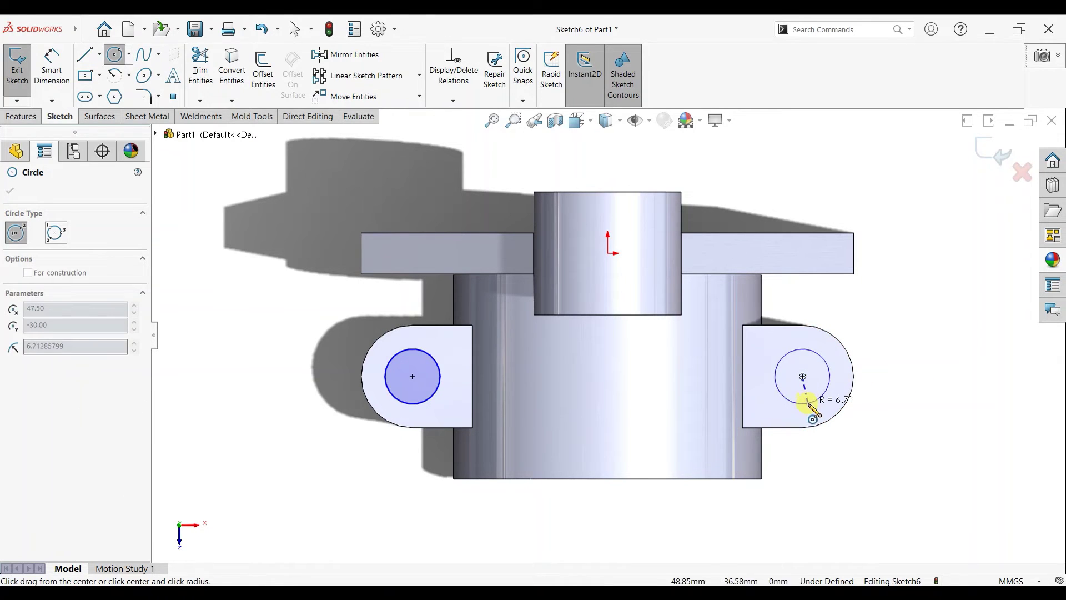
pyautogui.click(810, 405)
# Step: Draw a smaller concentric circle inside each lug circle, about 3.6 mm radius on the right and 4.7 mm on the left
pyautogui.click(802, 377)
pyautogui.click(806, 392)
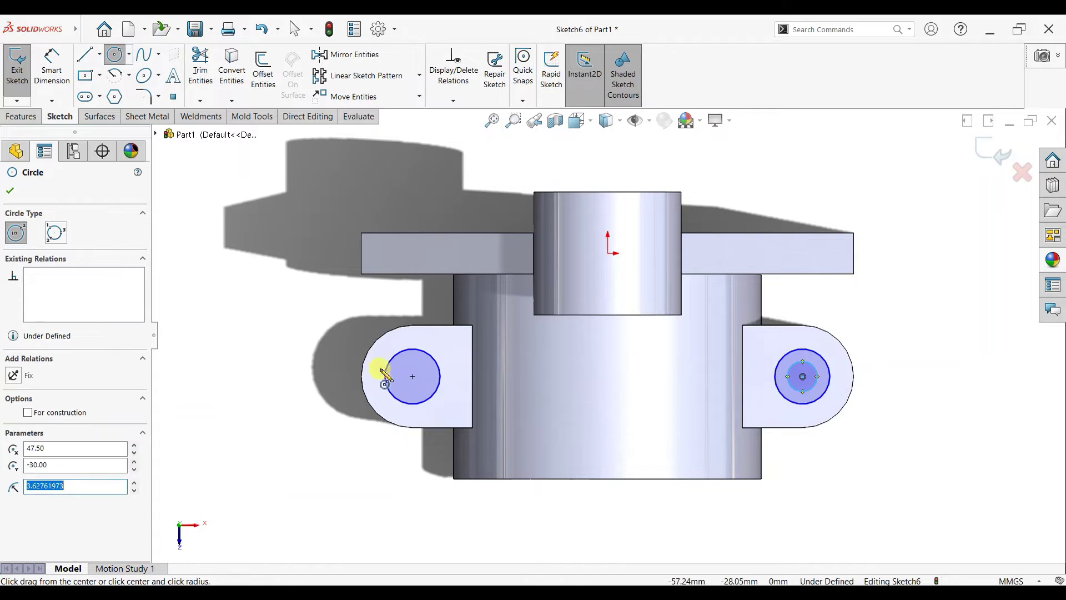
pyautogui.click(412, 377)
pyautogui.click(416, 396)
pyautogui.rightClick(322, 332)
pyautogui.click(358, 342)
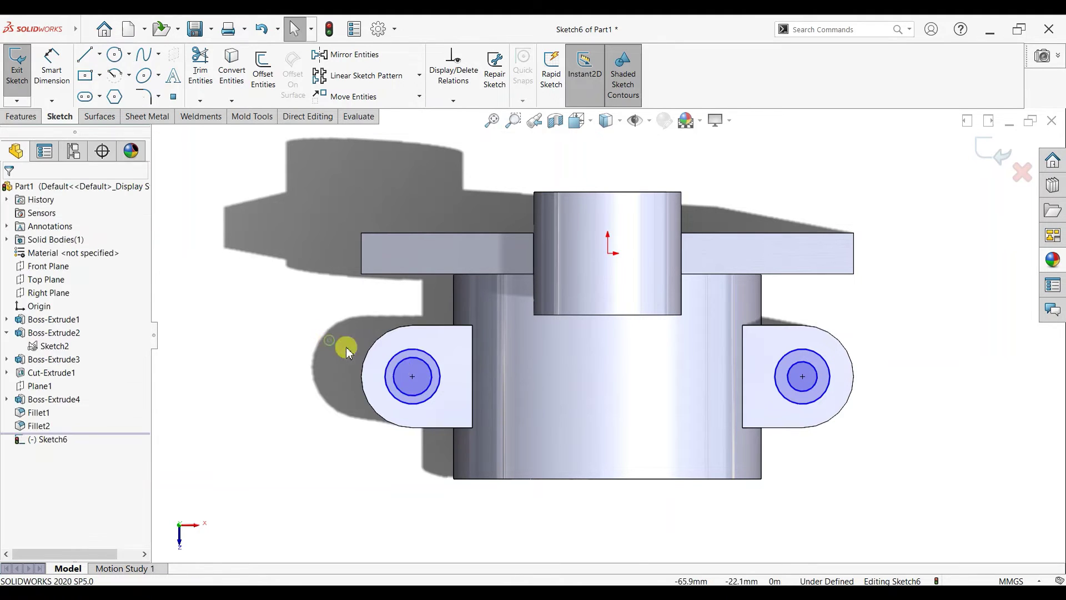
# Step: Make the two outer lug circles equal to each other, and likewise the two inner circles
pyautogui.click(431, 352)
pyautogui.keyDown('ctrl'); pyautogui.click(800, 348); pyautogui.keyUp('ctrl')
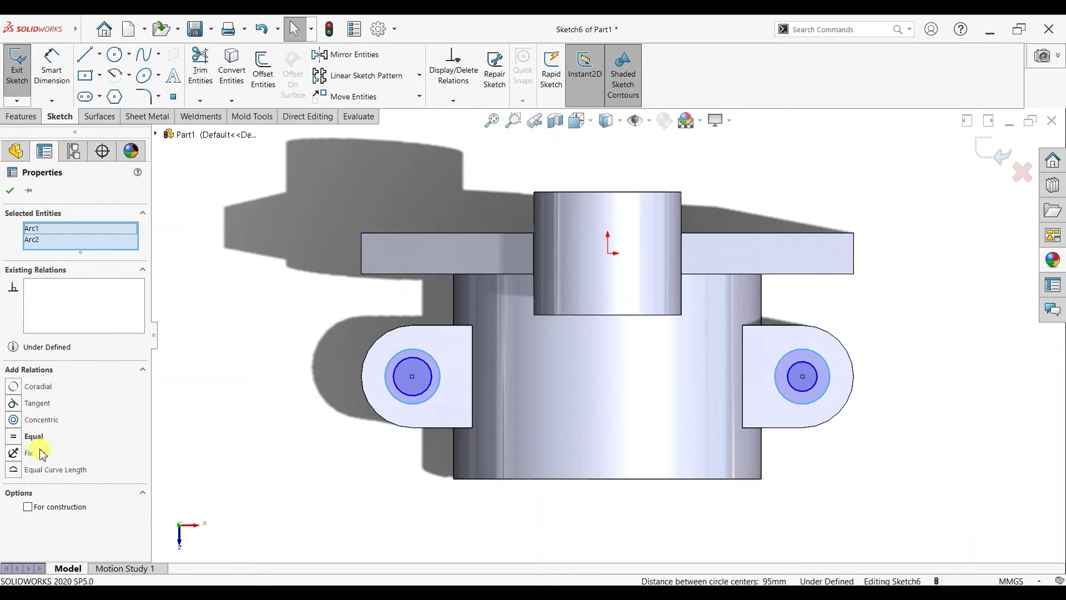
pyautogui.click(342, 417)
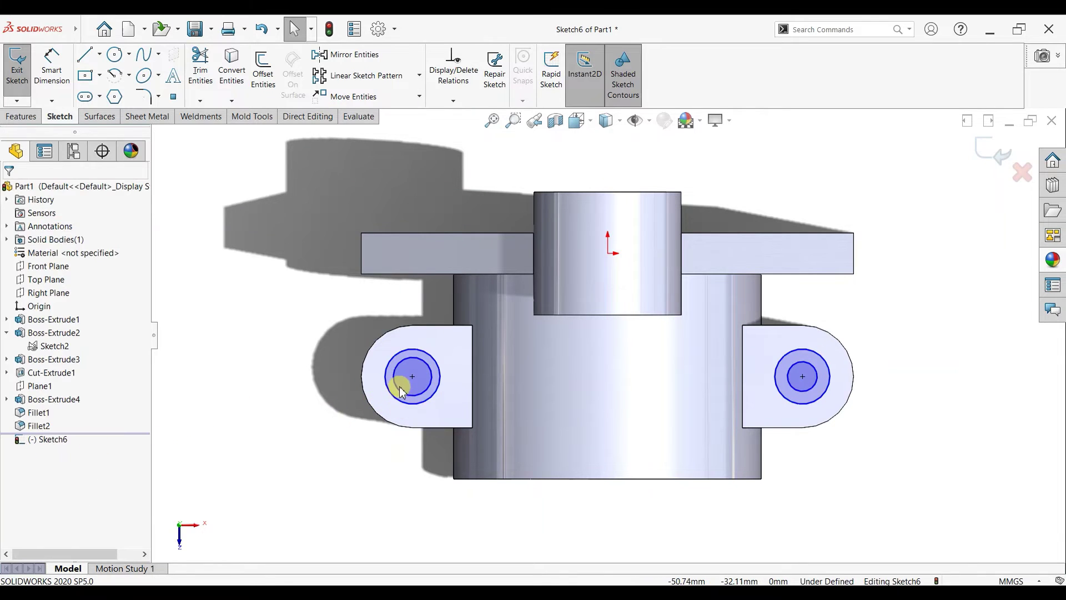
pyautogui.click(399, 395)
pyautogui.keyDown('ctrl'); pyautogui.click(791, 389); pyautogui.keyUp('ctrl')
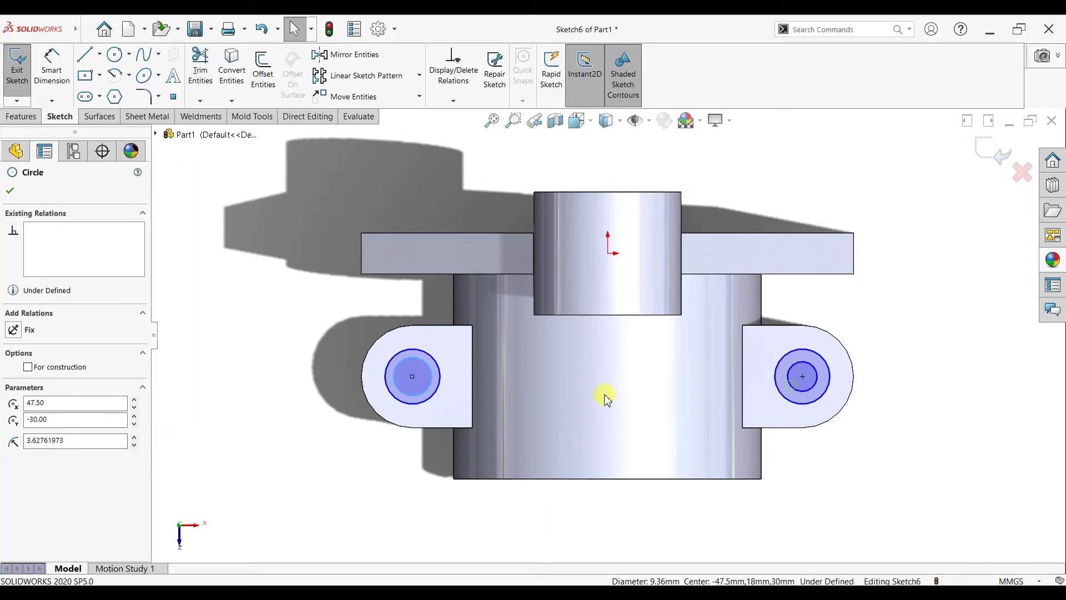
pyautogui.click(10, 190)
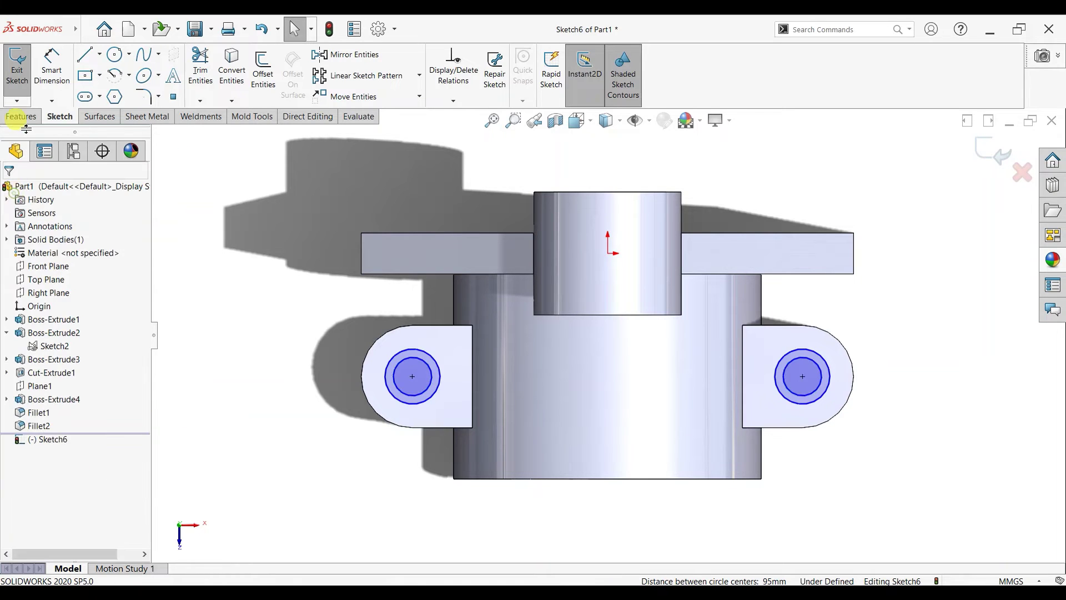
# Step: Dimension the left outer circle with a 14 mm diameter and the right inner circle with a 6 mm diameter
pyautogui.click(52, 65)
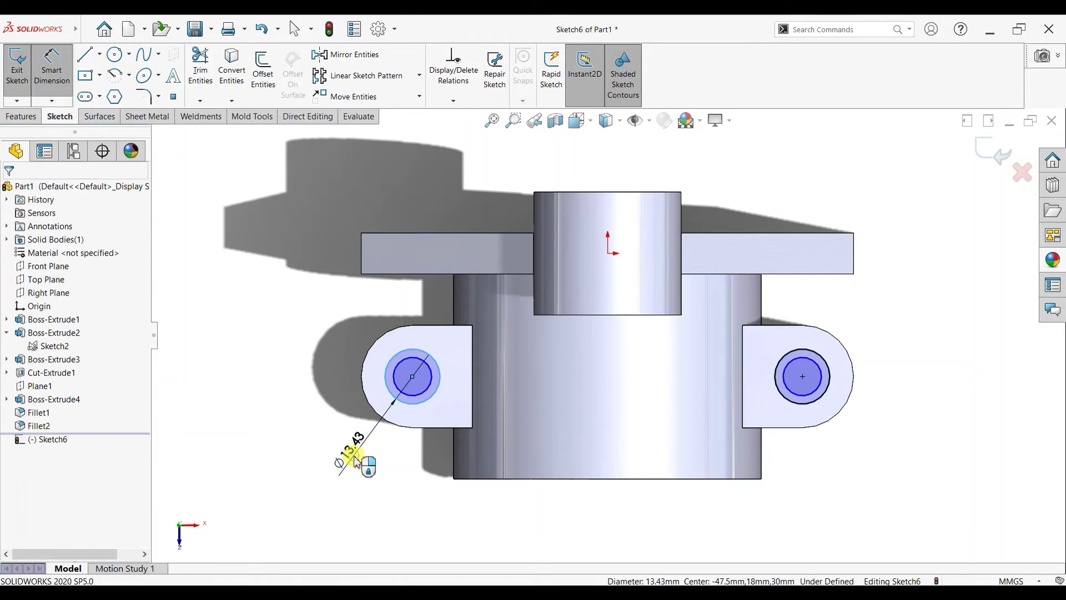
pyautogui.click(355, 456)
pyautogui.write('14')
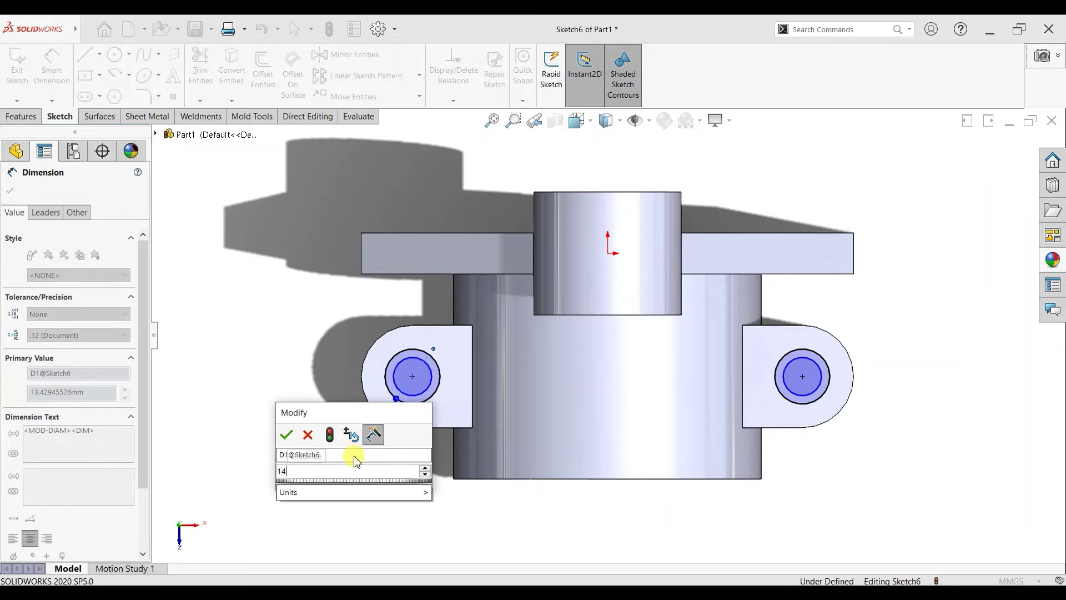
pyautogui.press('Return')
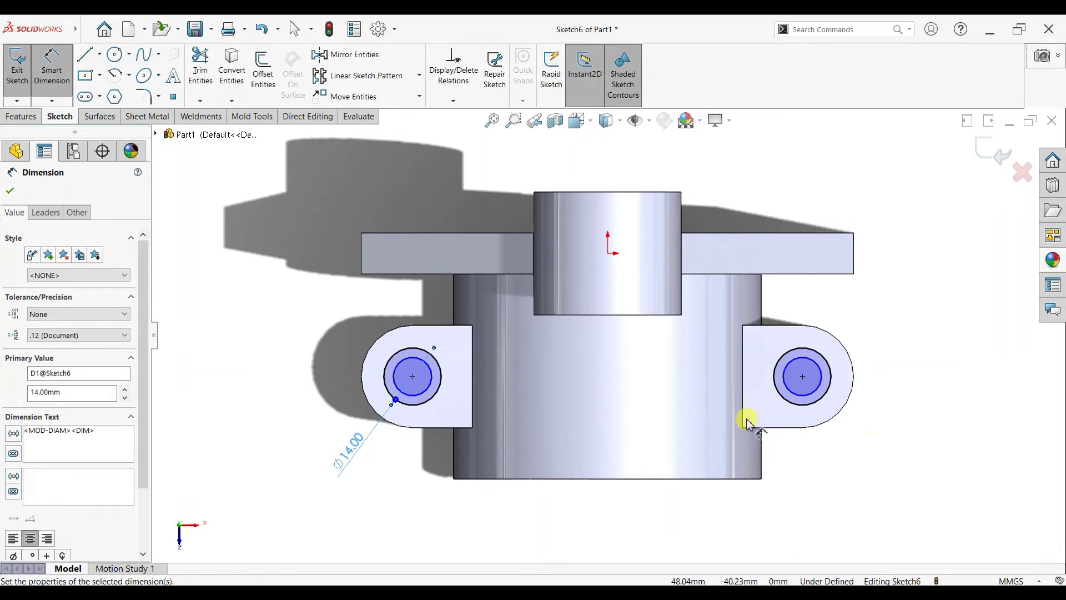
pyautogui.click(821, 382)
pyautogui.click(838, 457)
pyautogui.write('6')
pyautogui.press('Return')
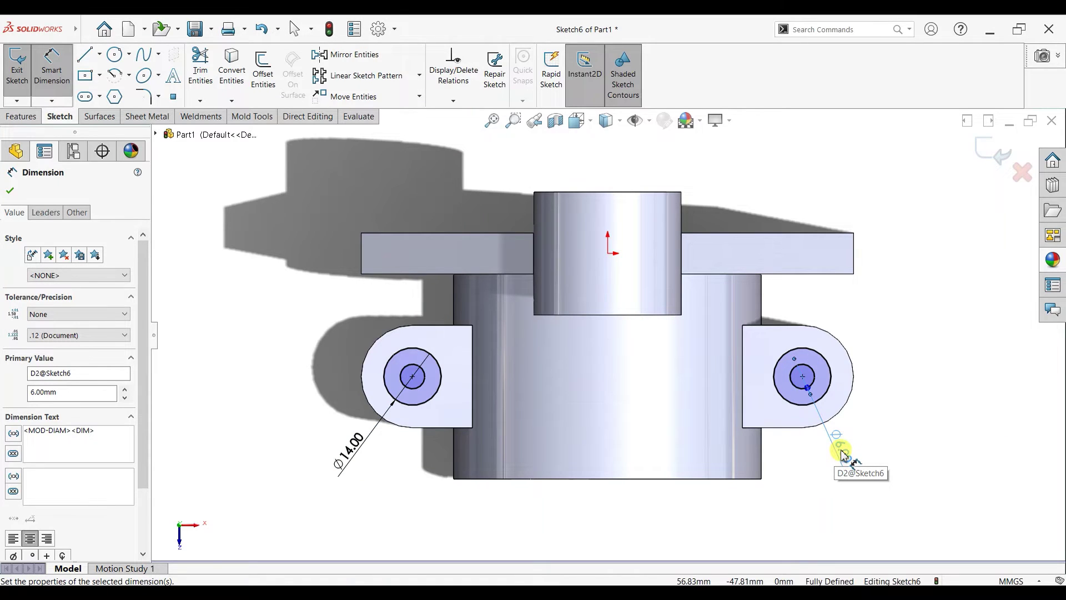
# Step: Change the inner circle's diameter to 8 mm and the outer circle's diameter to 16 mm
pyautogui.doubleClick(839, 446)
pyautogui.write('8')
pyautogui.press('Return')
pyautogui.doubleClick(358, 440)
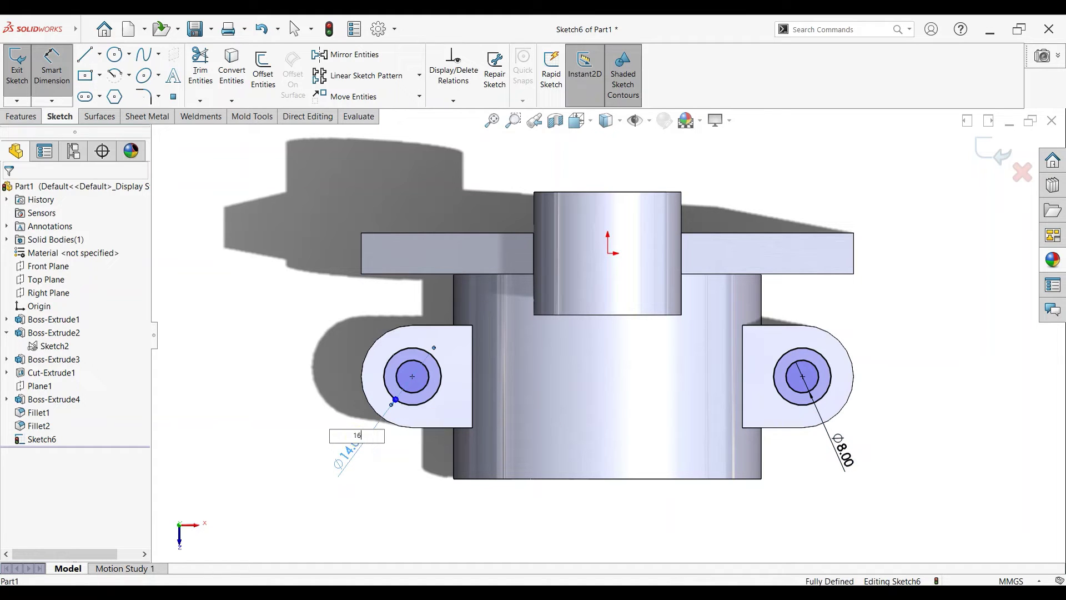
pyautogui.write('16')
pyautogui.press('Return')
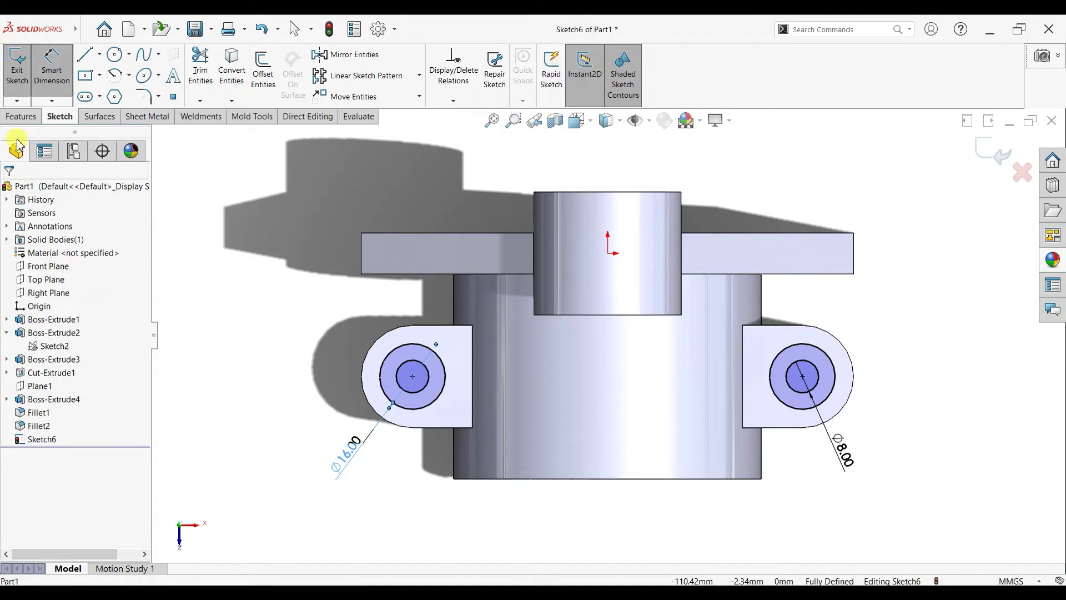
# Step: Cut the two inner 8 mm circle regions through both lugs with the Through All end condition
pyautogui.click(21, 117)
pyautogui.click(198, 73)
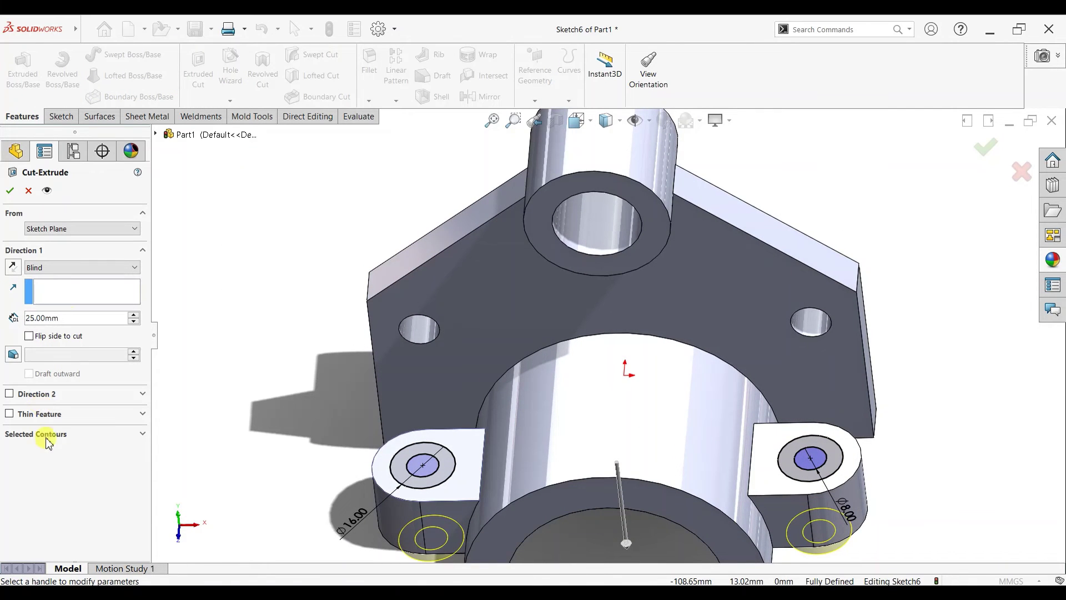
pyautogui.click(47, 434)
pyautogui.click(422, 466)
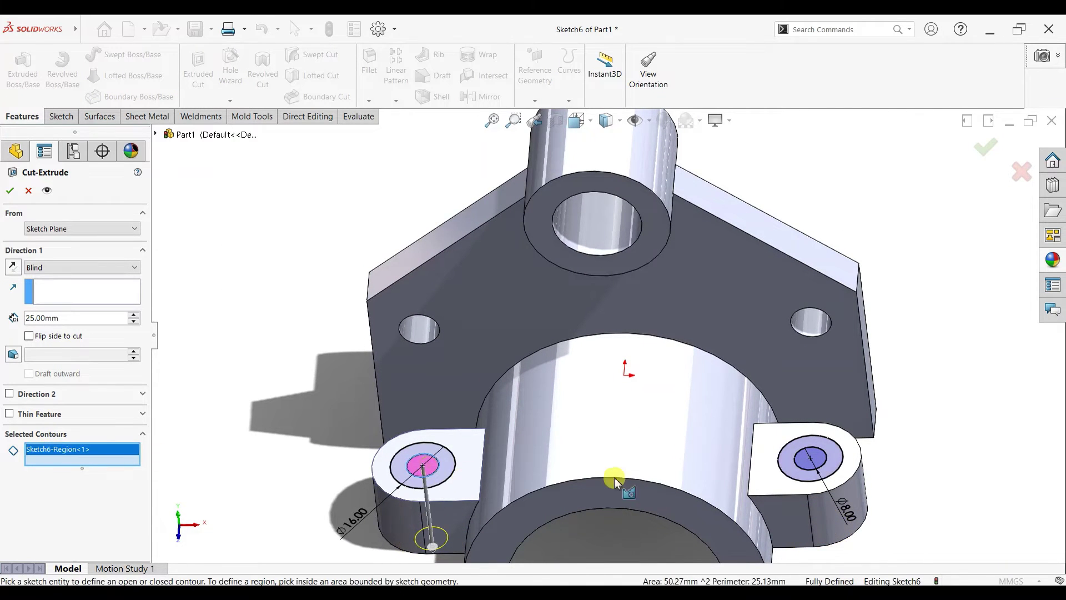
pyautogui.click(815, 461)
pyautogui.click(70, 268)
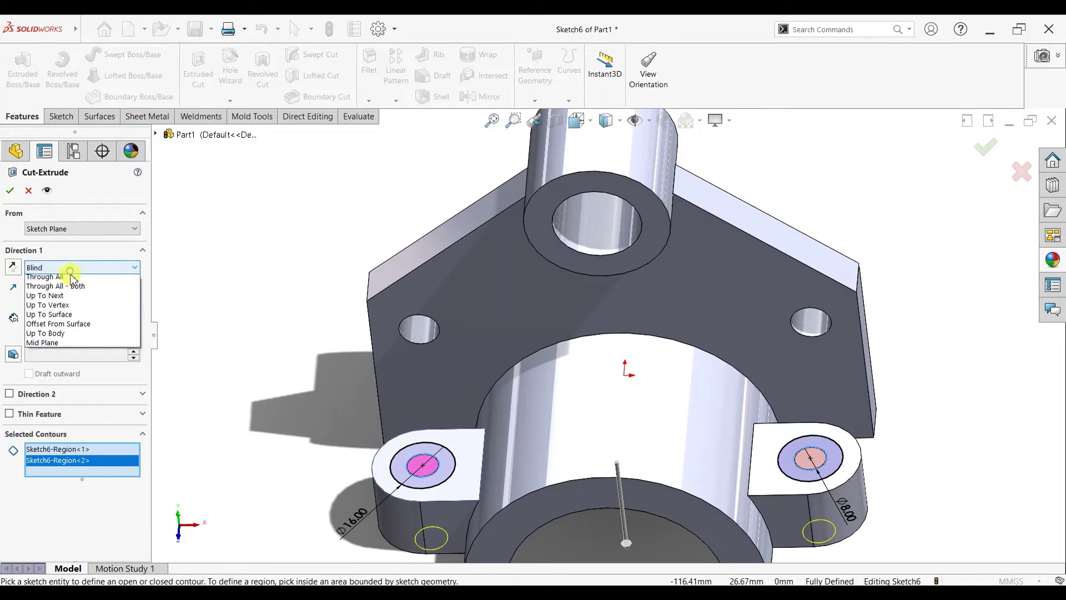
pyautogui.scroll(2, 71, 275)
pyautogui.click(69, 284)
pyautogui.click(9, 191)
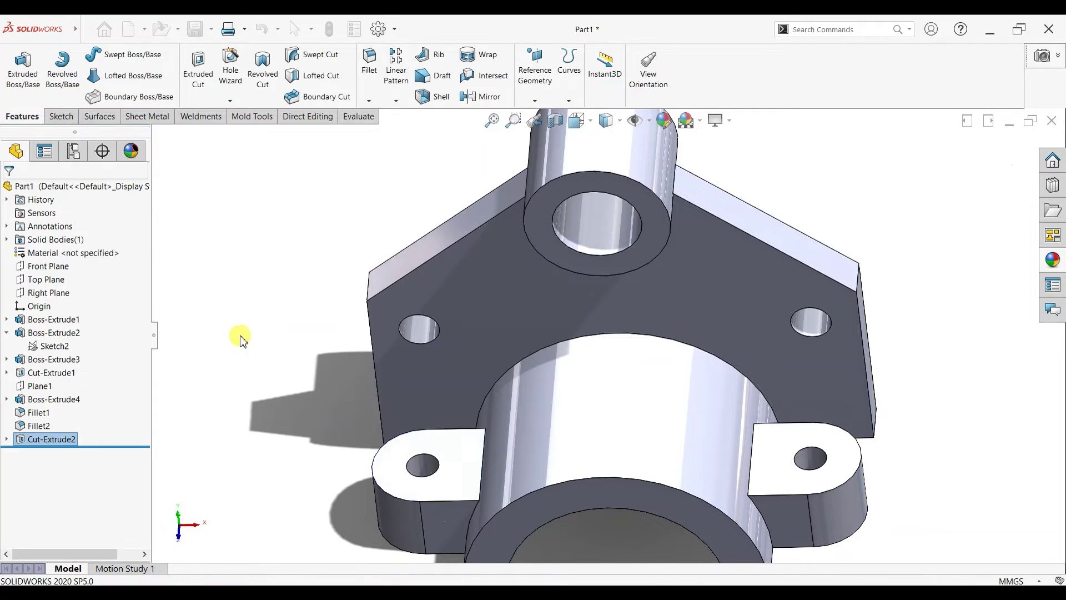
# Step: Reuse the lug circle sketch to cut the ring regions between the 8 and 16 mm circles 5 mm deep as counterbores
pyautogui.click(7, 439)
pyautogui.click(49, 453)
pyautogui.click(198, 72)
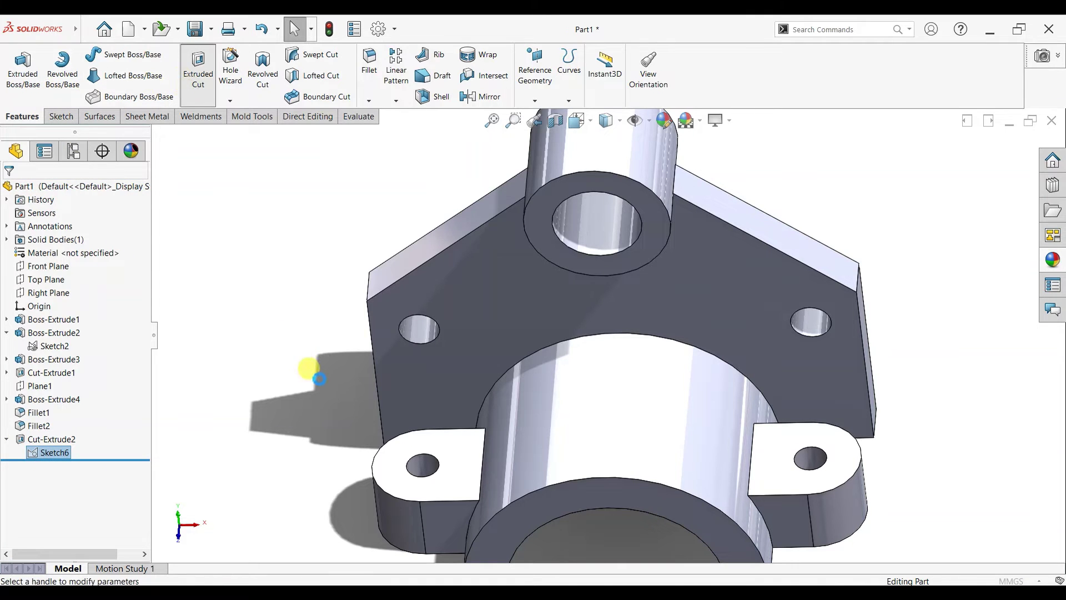
pyautogui.rightClick(65, 461)
pyautogui.click(78, 466)
pyautogui.click(421, 483)
pyautogui.click(833, 476)
pyautogui.click(61, 316)
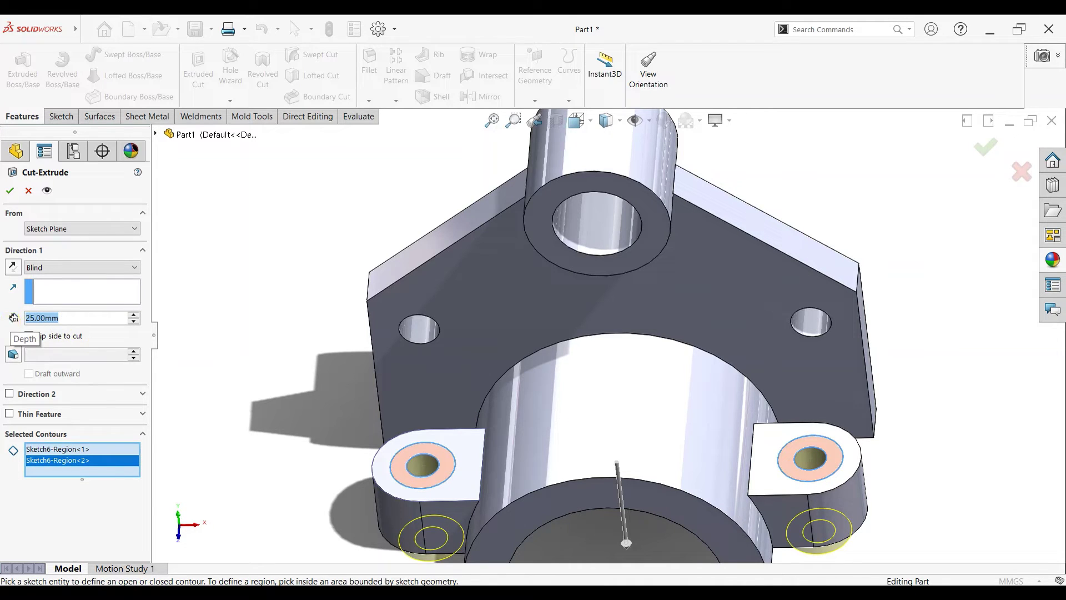
pyautogui.write('10')
pyautogui.press('Return')
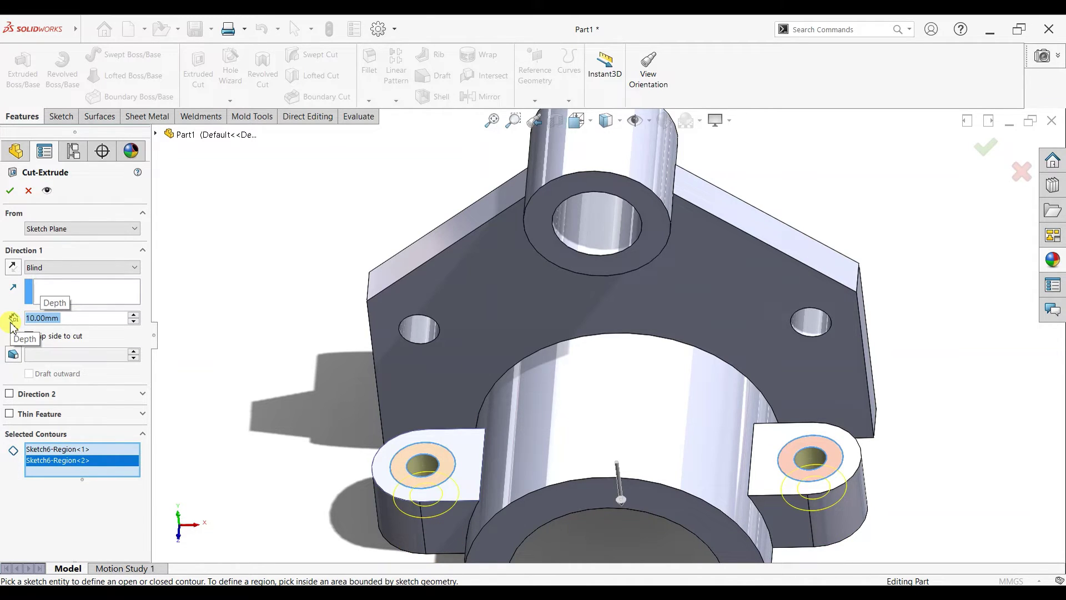
pyautogui.write('5')
pyautogui.press('Return')
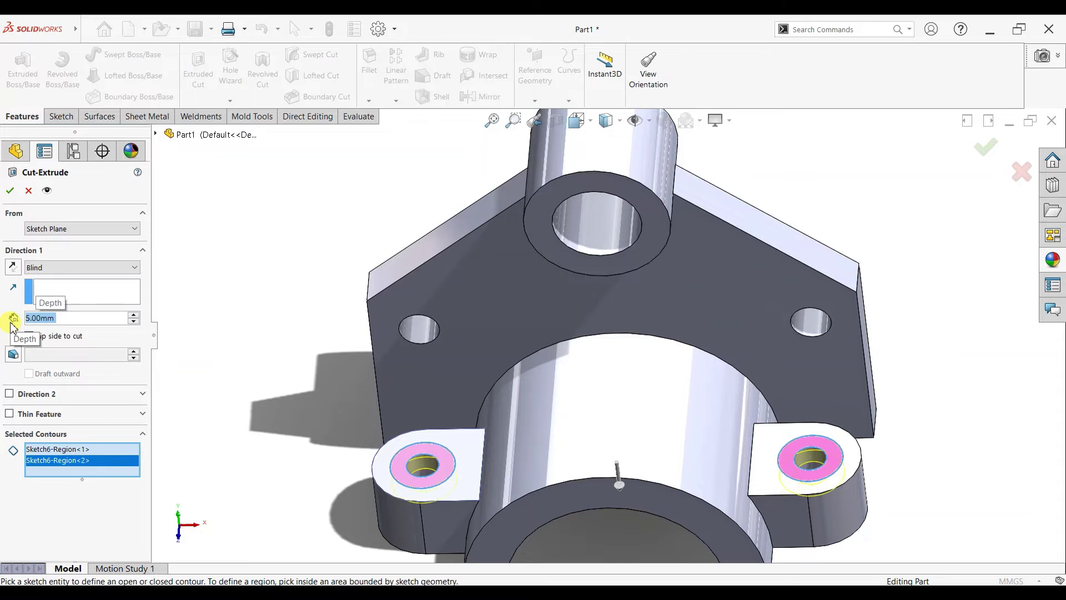
pyautogui.click(9, 189)
# Step: Sketch a line about 49.7 mm long on the Right Plane, from the half-cylinder's upper front corner to the upper boss's lower front corner
pyautogui.scroll(3, 888, 488)
pyautogui.moveTo(878, 497); pyautogui.dragTo(727, 453, button='middle')
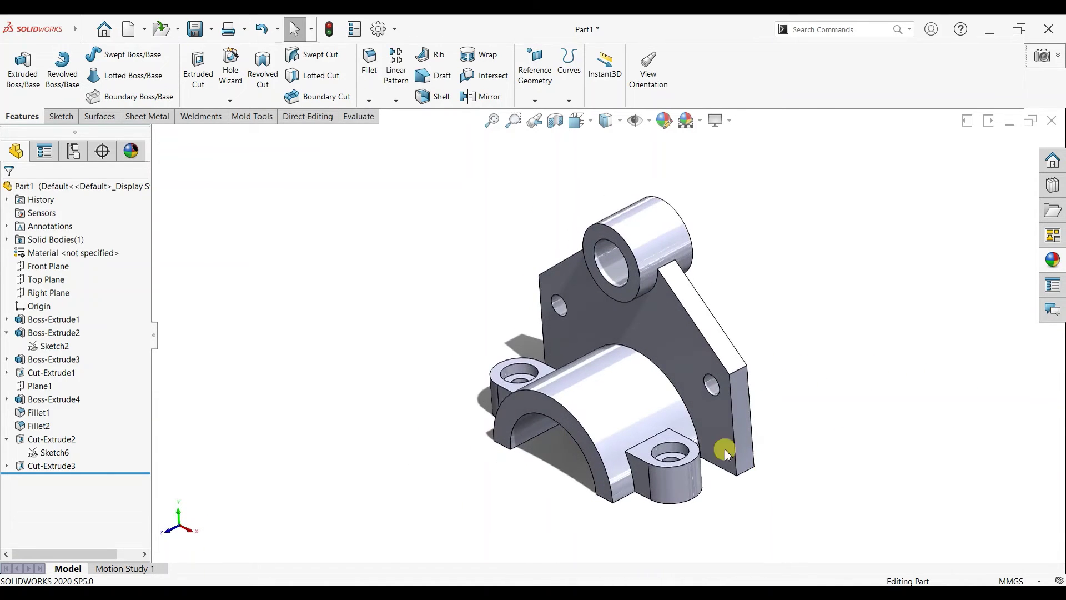
pyautogui.click(48, 292)
pyautogui.click(60, 280)
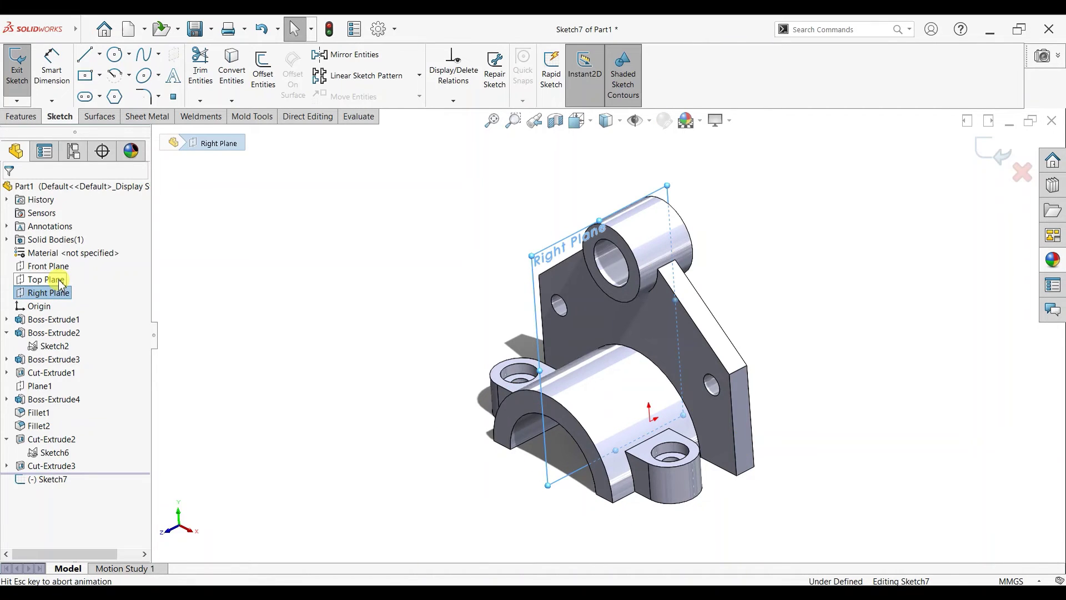
pyautogui.hotkey('ctrl', '8')
pyautogui.click(87, 54)
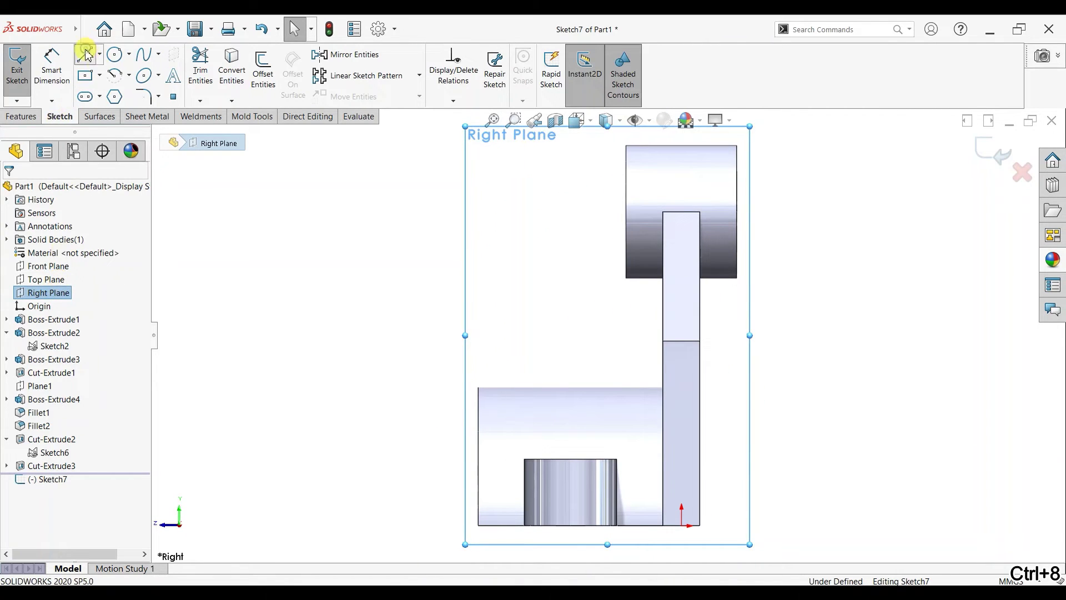
pyautogui.click(479, 388)
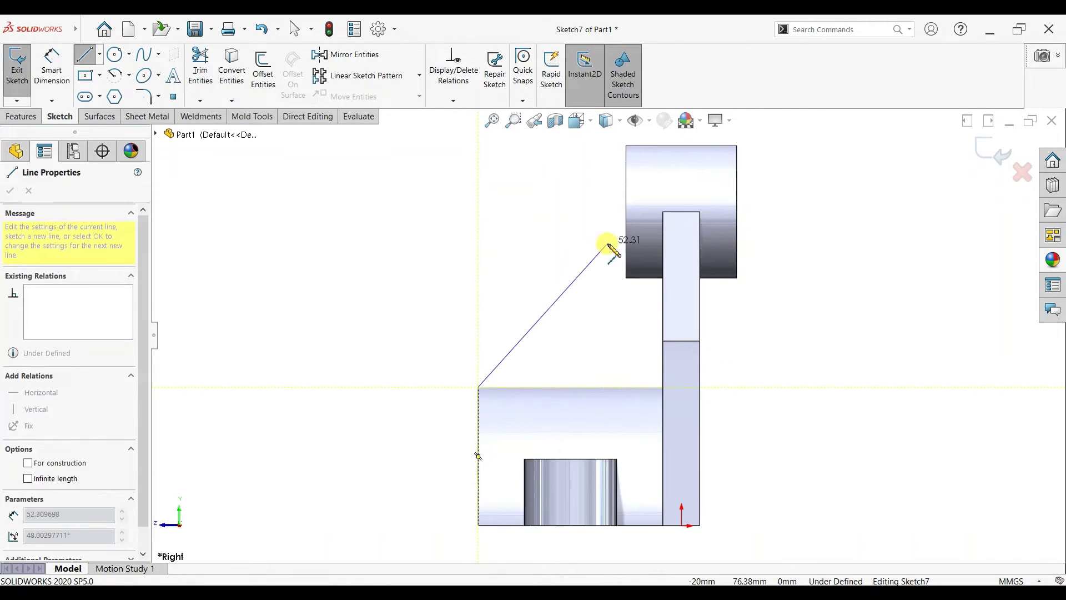
pyautogui.hotkey('ctrl', '7')
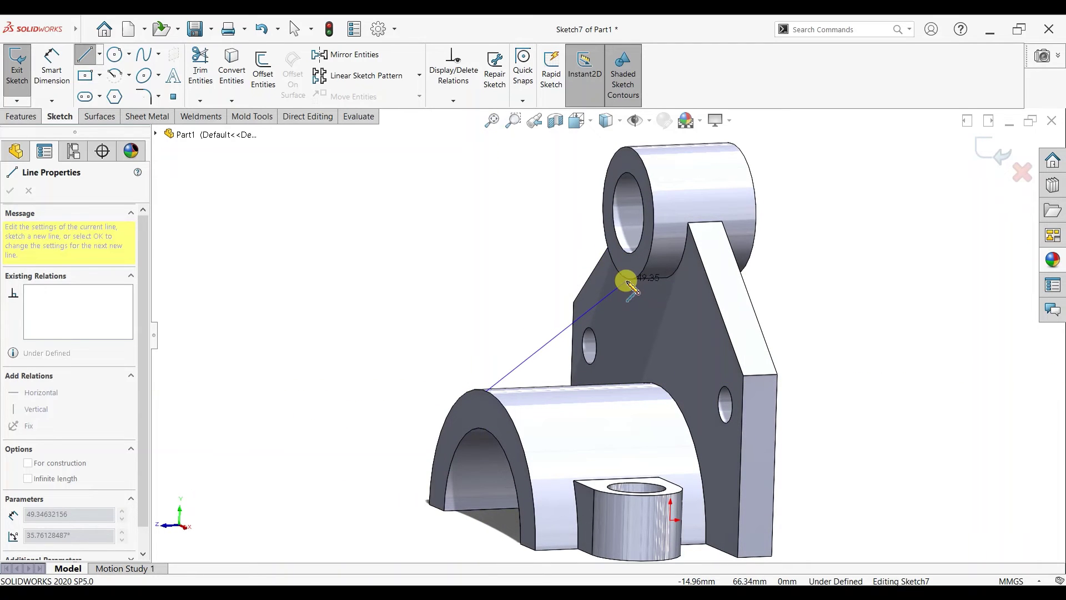
pyautogui.hotkey('ctrl', '8')
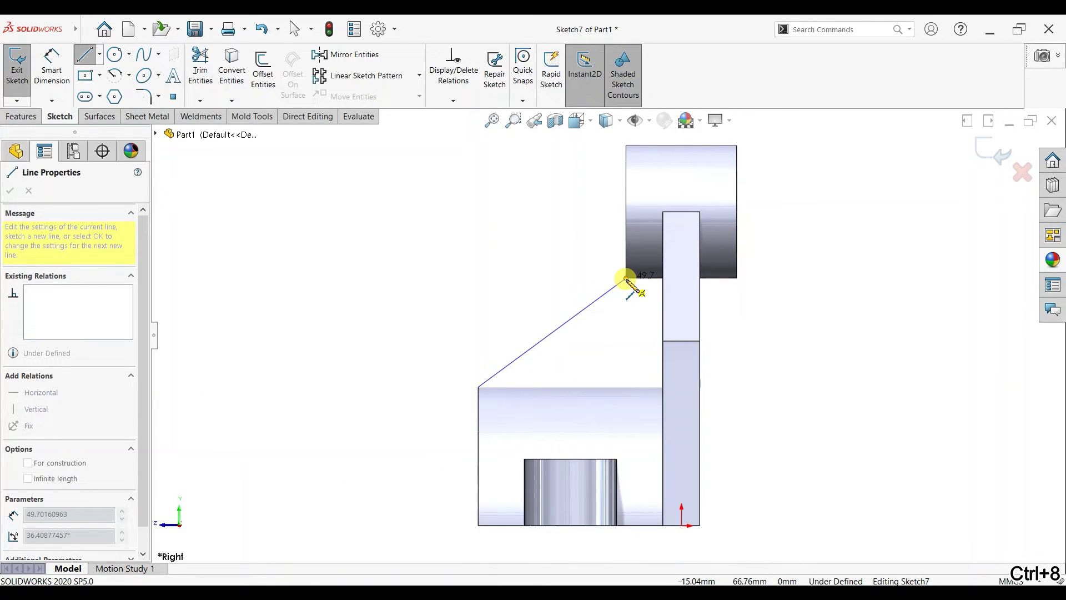
pyautogui.click(626, 279)
pyautogui.rightClick(485, 259)
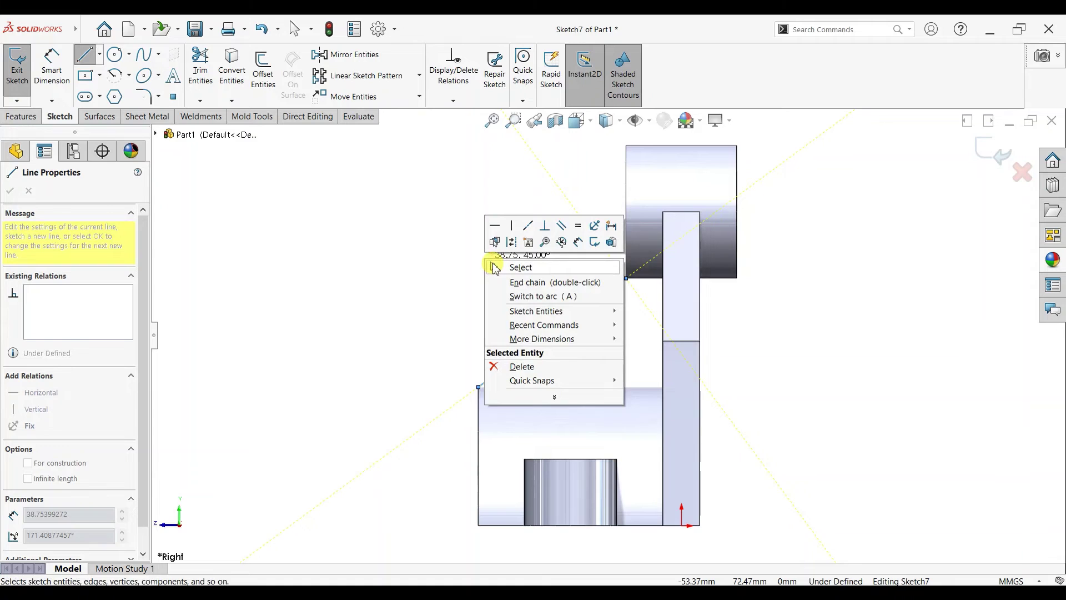
pyautogui.click(496, 268)
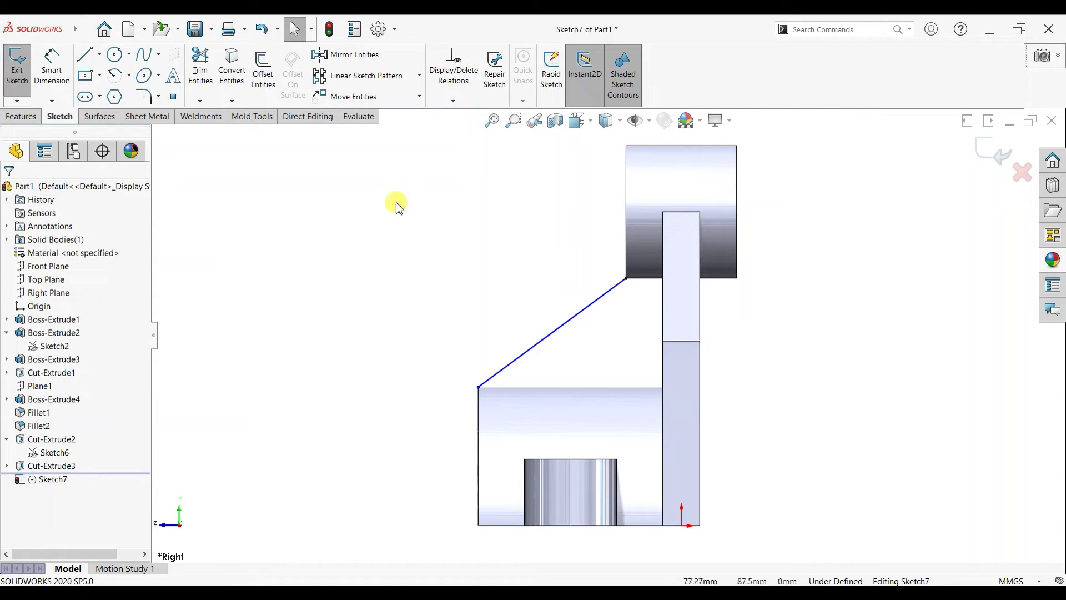
pyautogui.click(988, 145)
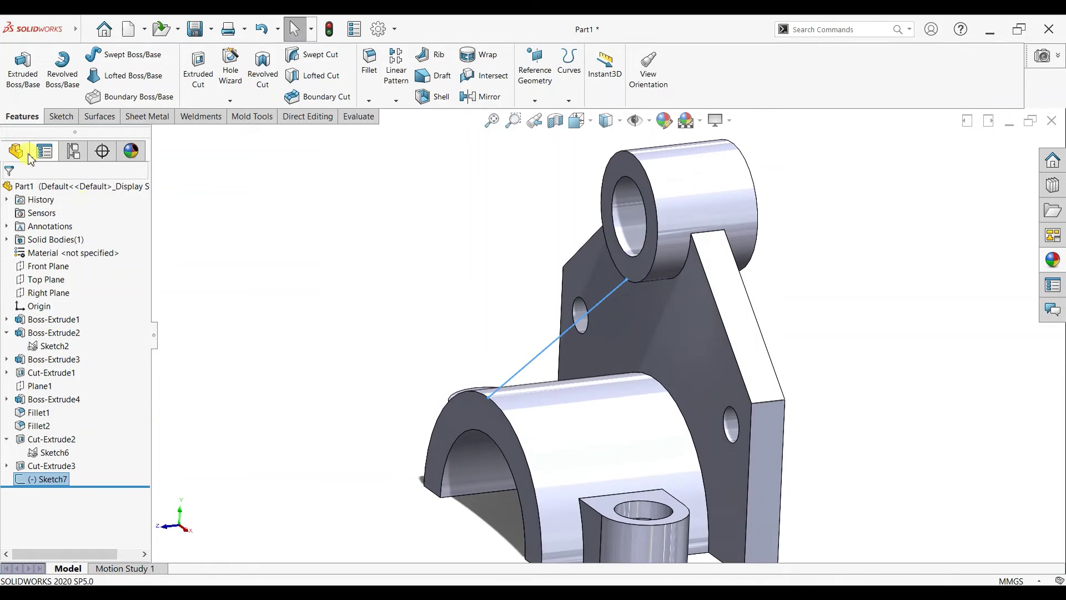
# Step: Try to create a 10 mm thick rib from the single sloped line
pyautogui.click(444, 62)
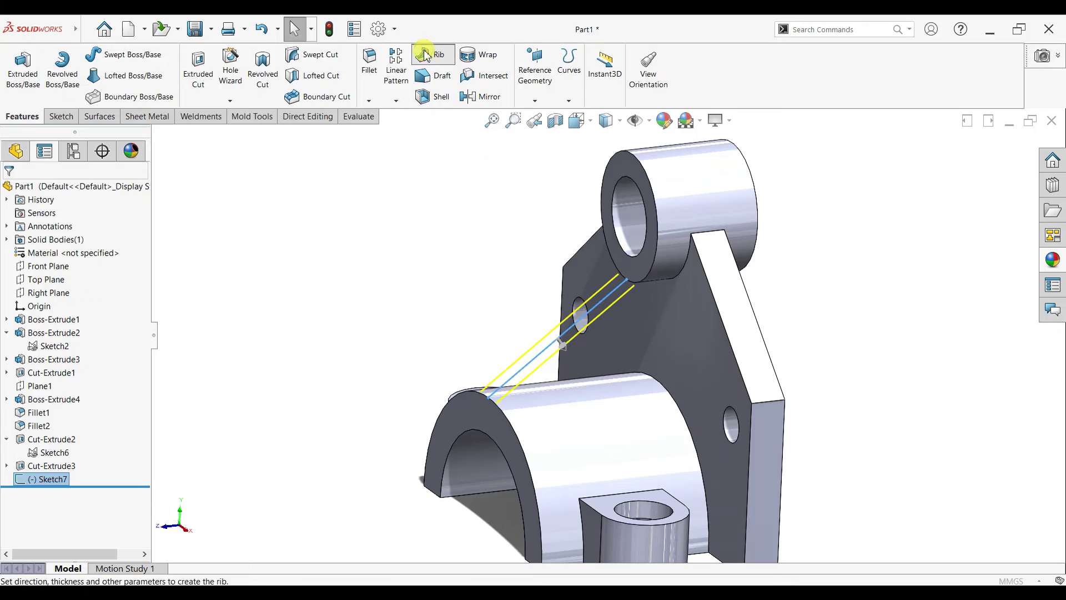
pyautogui.moveTo(410, 241); pyautogui.dragTo(418, 272, button='middle')
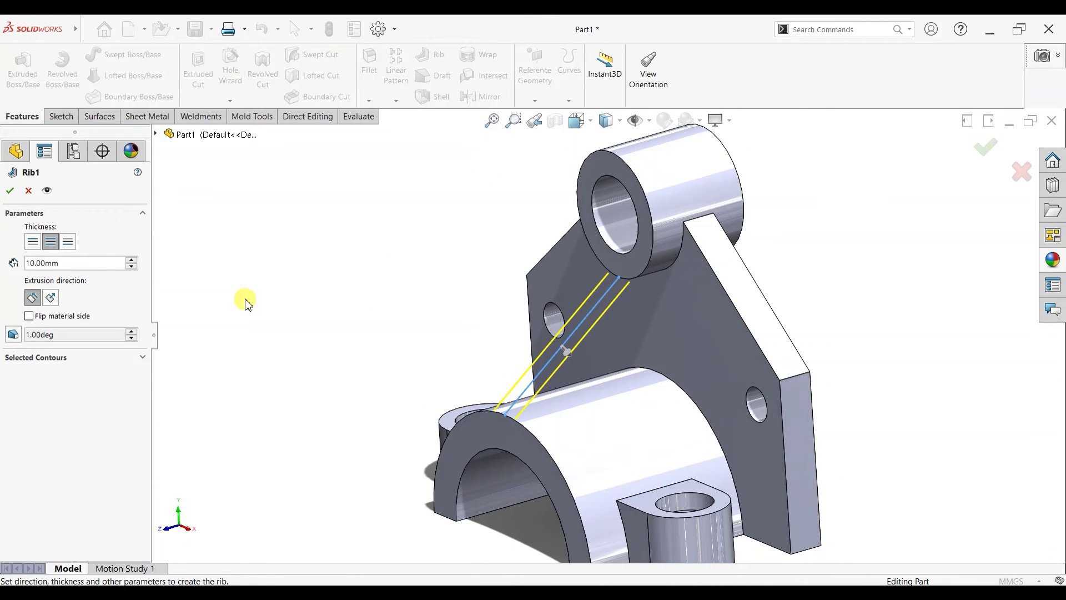
pyautogui.click(10, 190)
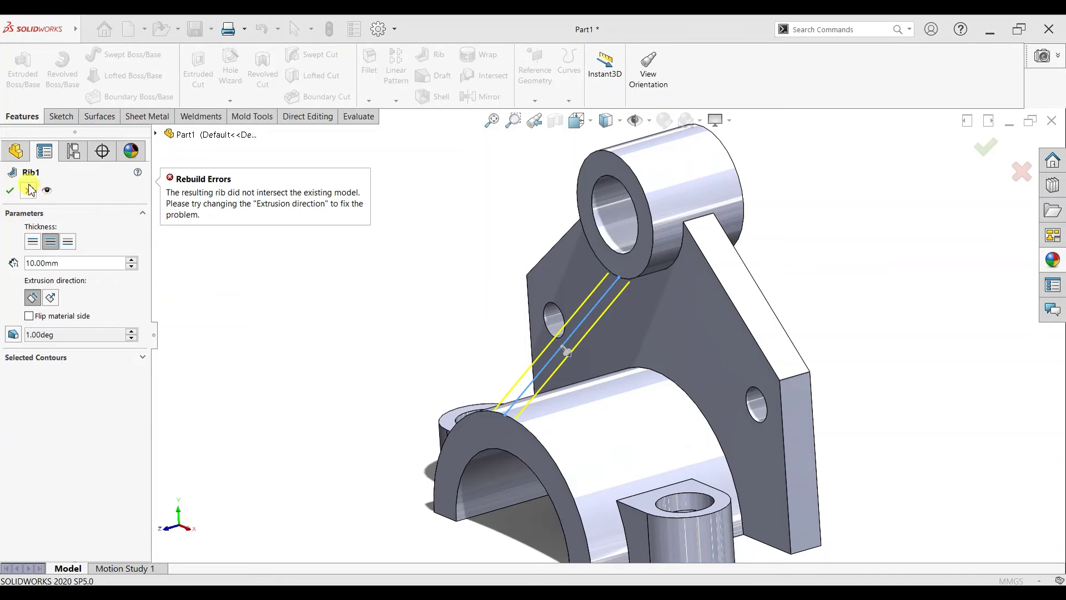
pyautogui.click(29, 191)
# Step: Reopen the sloped-line sketch and add a line about 10 mm long from its upper end to the plate's front face
pyautogui.rightClick(58, 478)
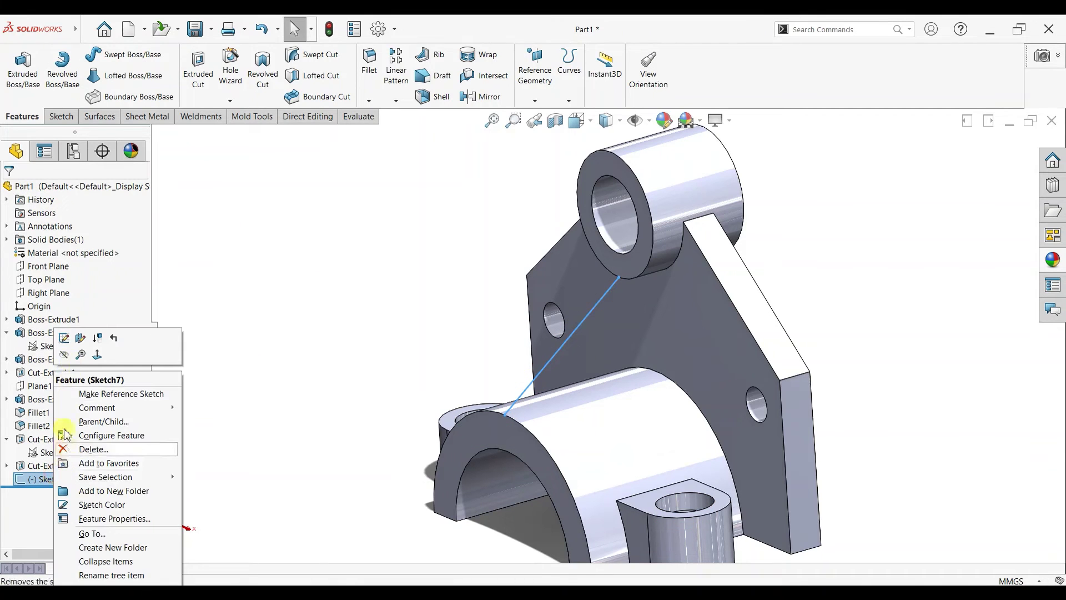
pyautogui.click(74, 343)
pyautogui.hotkey('ctrl', '8')
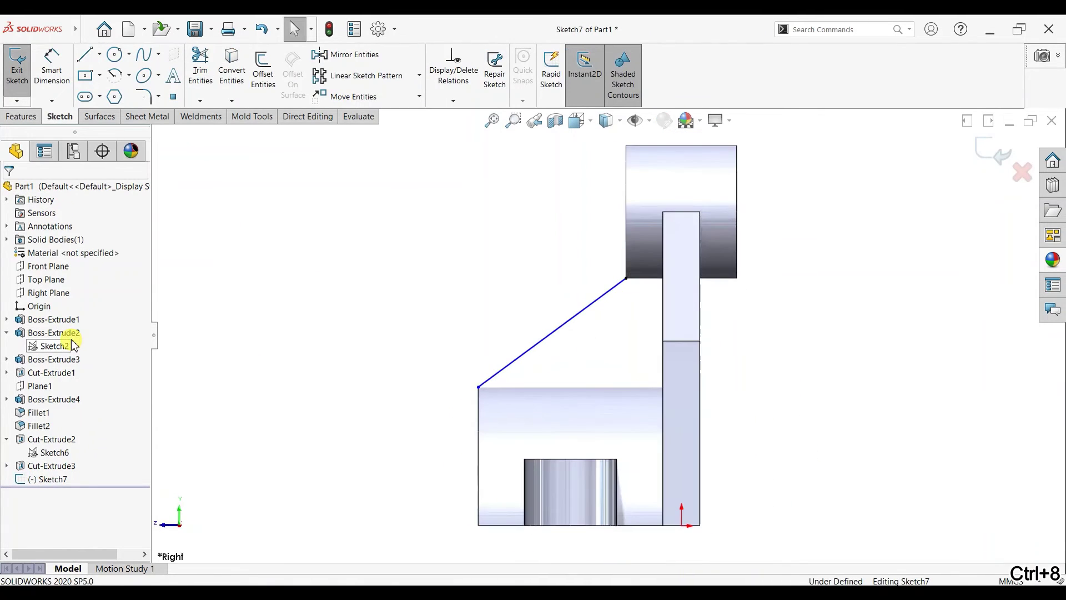
pyautogui.click(85, 55)
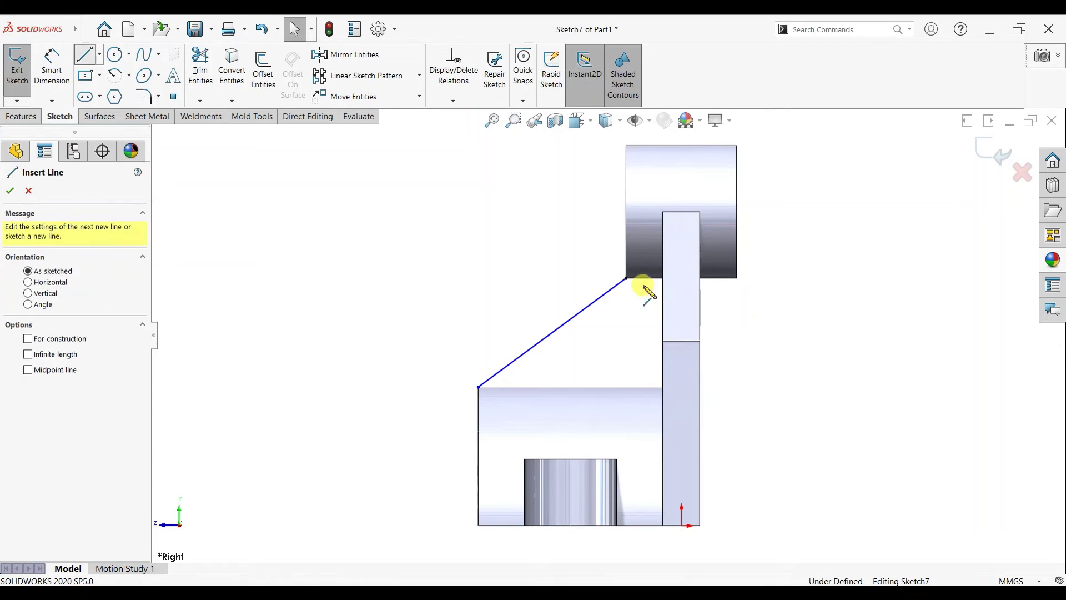
pyautogui.click(626, 278)
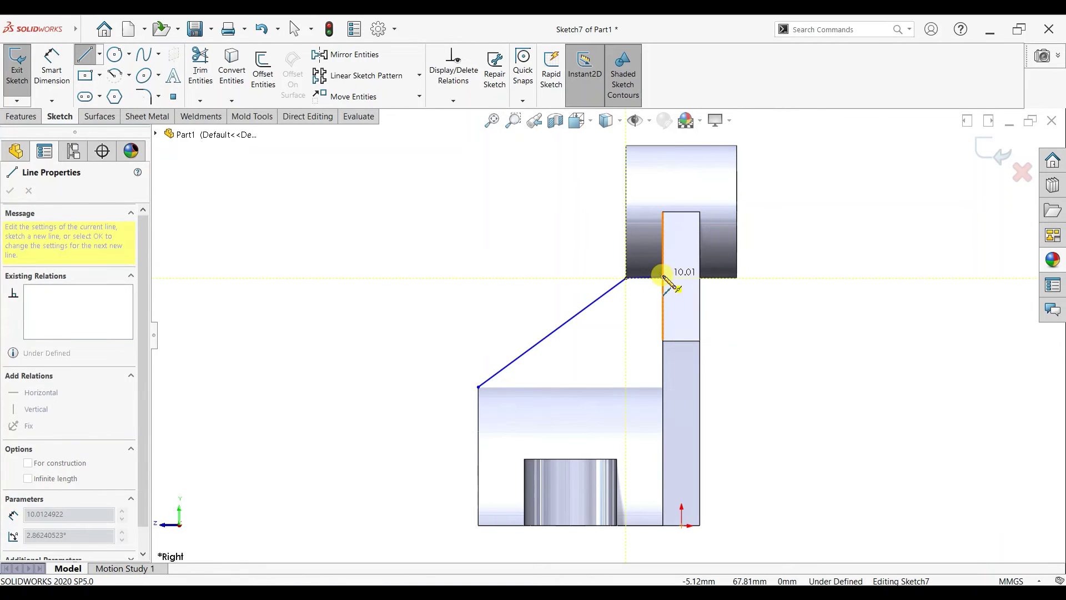
pyautogui.click(662, 278)
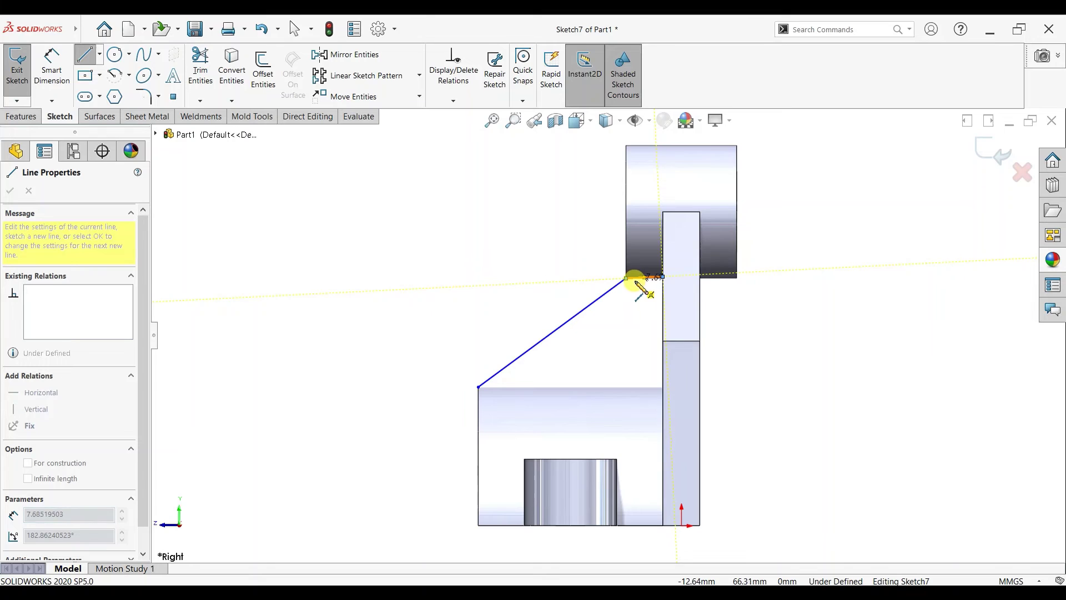
pyautogui.rightClick(638, 281)
pyautogui.click(666, 287)
# Step: Try a horizontal relation on the short line, and undo both the relation and the line
pyautogui.scroll(-2, 654, 283)
pyautogui.scroll(-3, 653, 283)
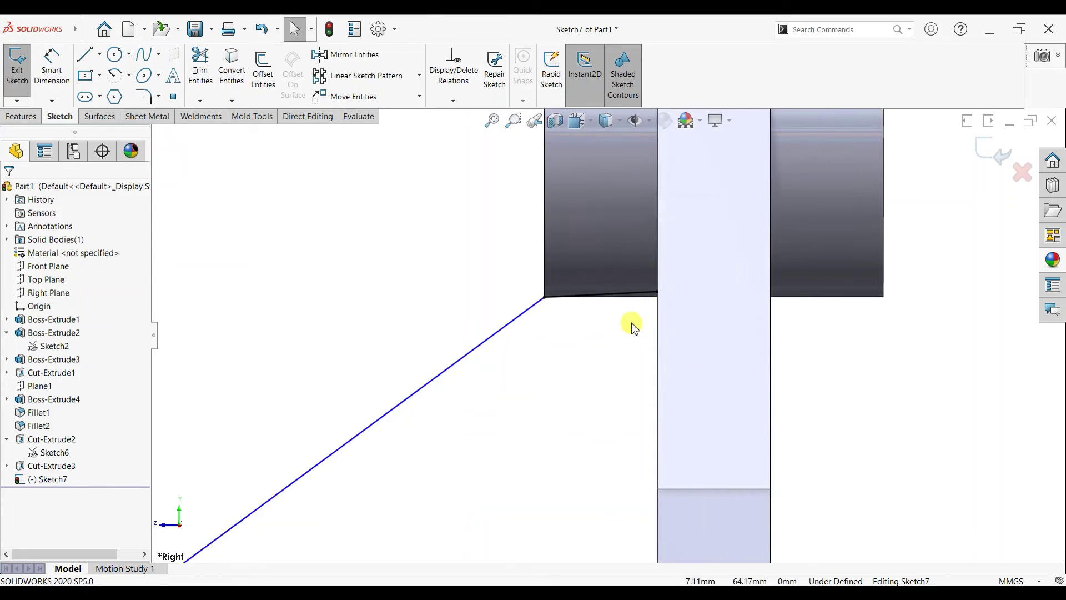
pyautogui.click(636, 294)
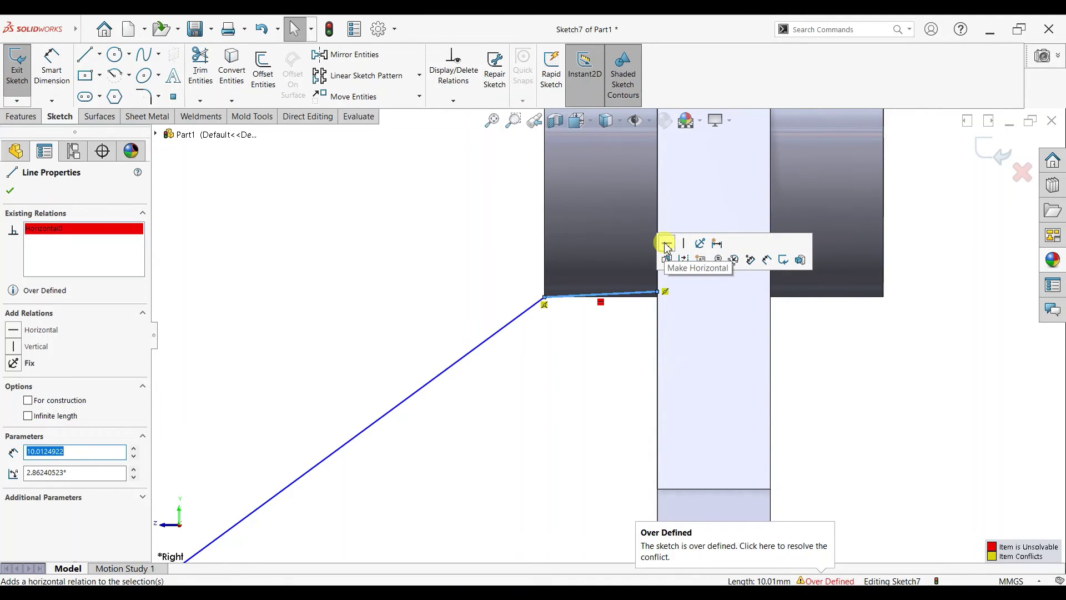
pyautogui.hotkey('ctrl', 'z')
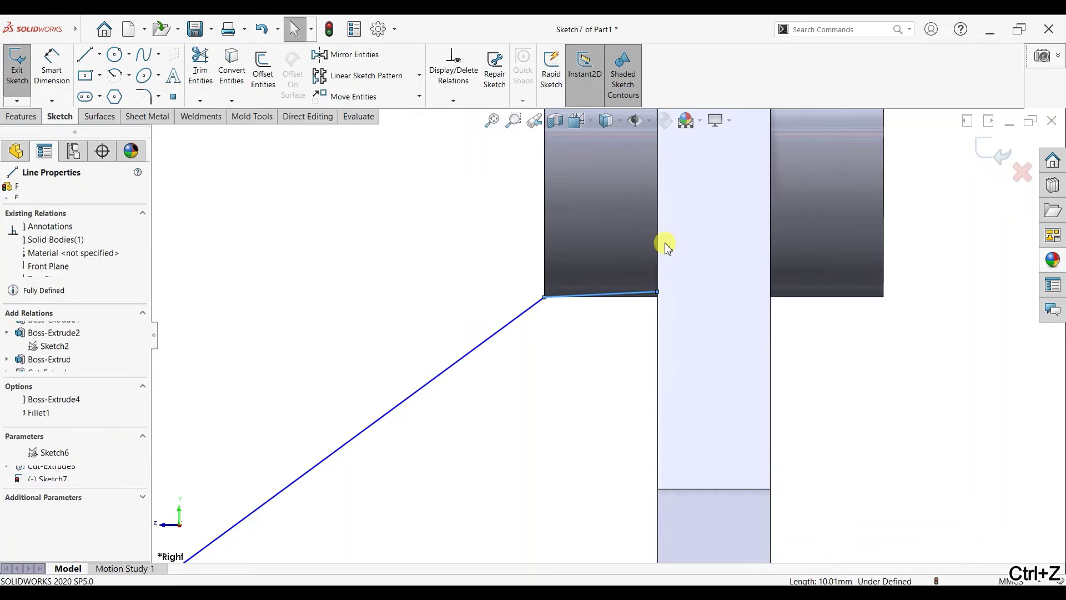
pyautogui.click(667, 249)
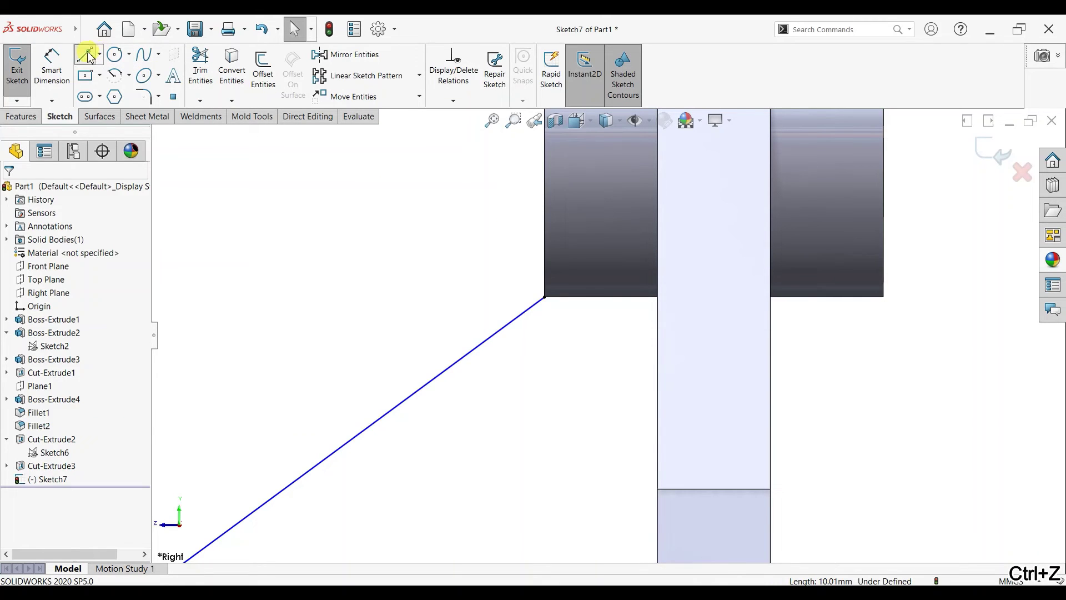
# Step: Sketch a horizontal 10 mm line from the sloped line's upper end along the boss's underside to the plate, and close the sketch
pyautogui.click(88, 55)
pyautogui.click(544, 298)
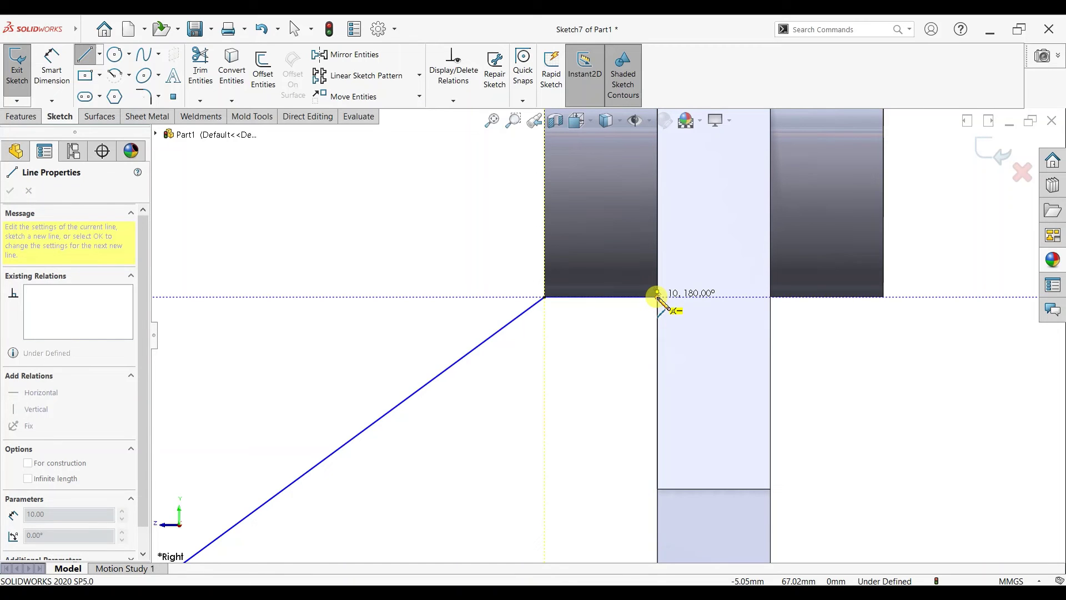
pyautogui.click(657, 293)
pyautogui.rightClick(508, 281)
pyautogui.click(519, 288)
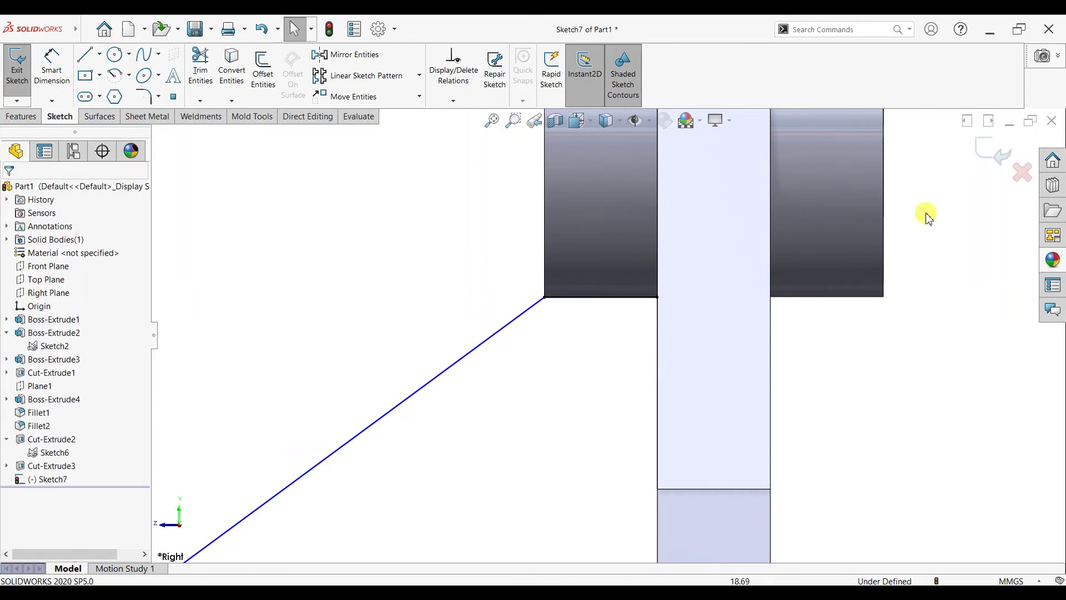
pyautogui.click(991, 152)
# Step: Try to create a 10 mm thick rib from the sketch with the sloped and horizontal lines
pyautogui.moveTo(459, 351)
pyautogui.mouseDown(button='middle')
pyautogui.moveTo(452, 392)
pyautogui.moveTo(481, 433)
pyautogui.mouseUp(button='middle')
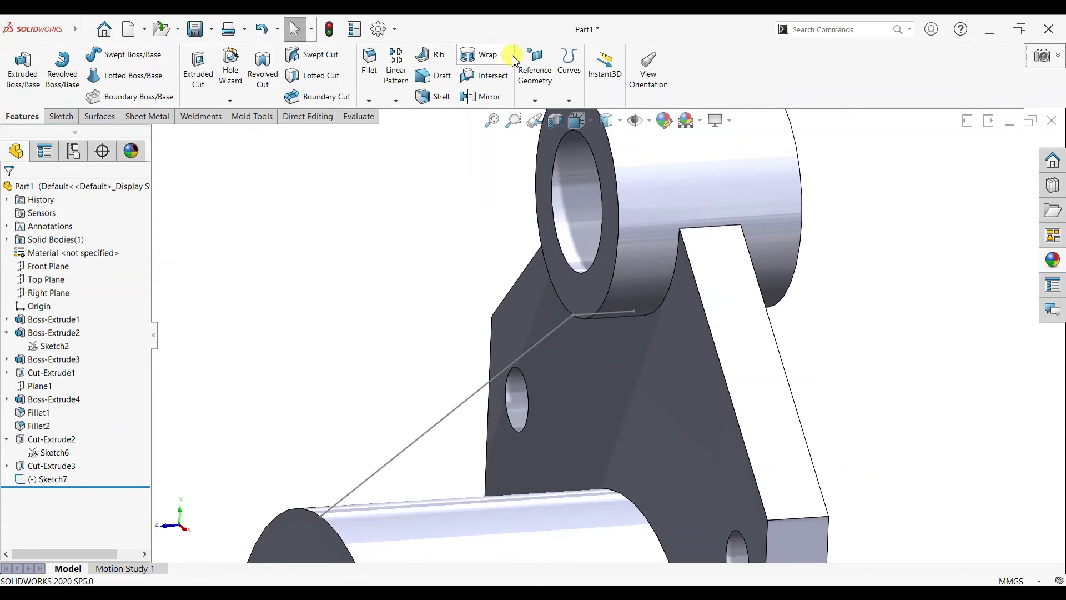
pyautogui.click(424, 50)
pyautogui.click(574, 314)
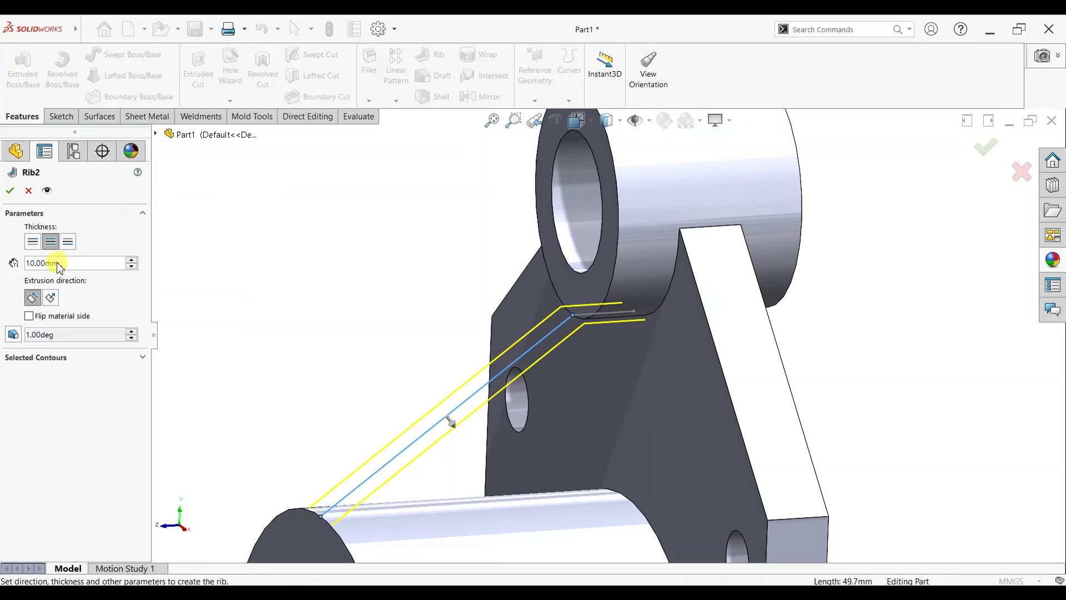
pyautogui.click(11, 190)
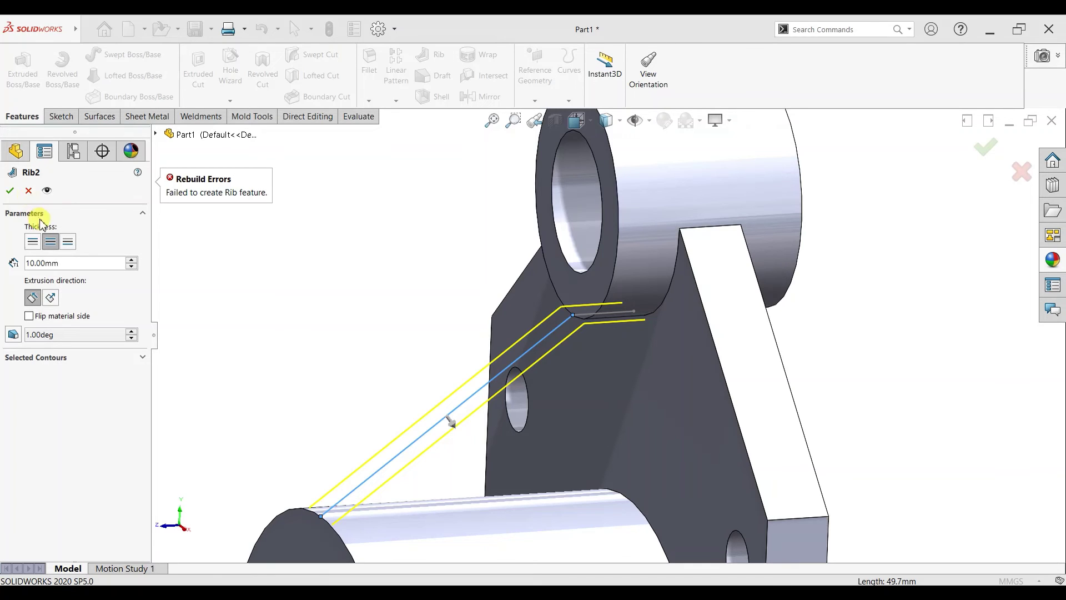
pyautogui.click(29, 190)
# Step: Delete the two-line rib sketch from the part
pyautogui.rightClick(63, 486)
pyautogui.click(72, 435)
pyautogui.click(611, 235)
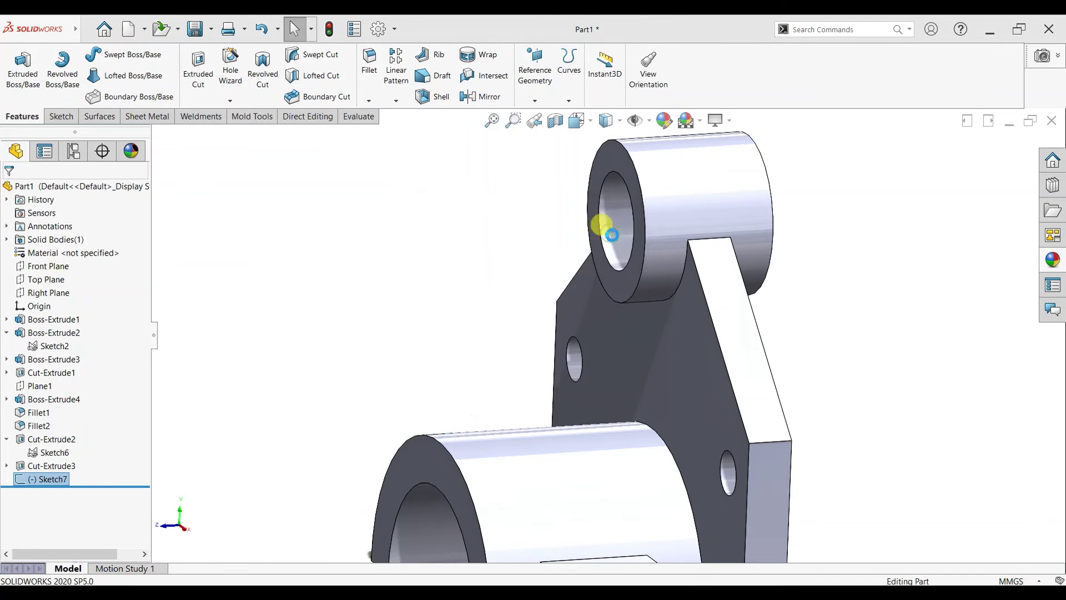
# Step: In a new Right Plane sketch, draw a line from the half-cylinder's upper front corner to the lower edge of the upper boss's bore
pyautogui.hotkey('ctrl', '8')
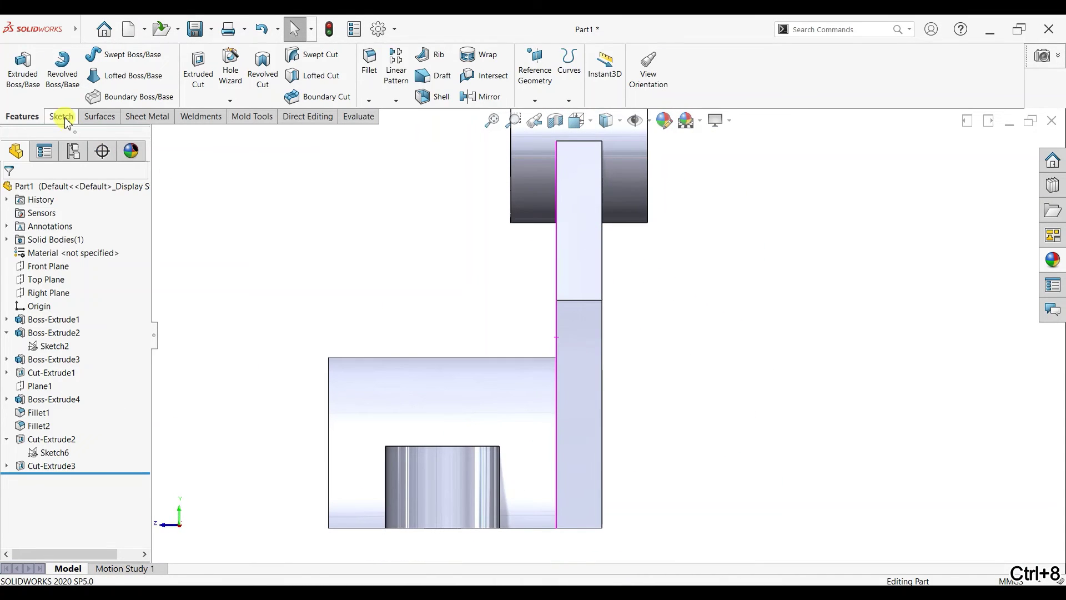
pyautogui.click(61, 116)
pyautogui.click(16, 64)
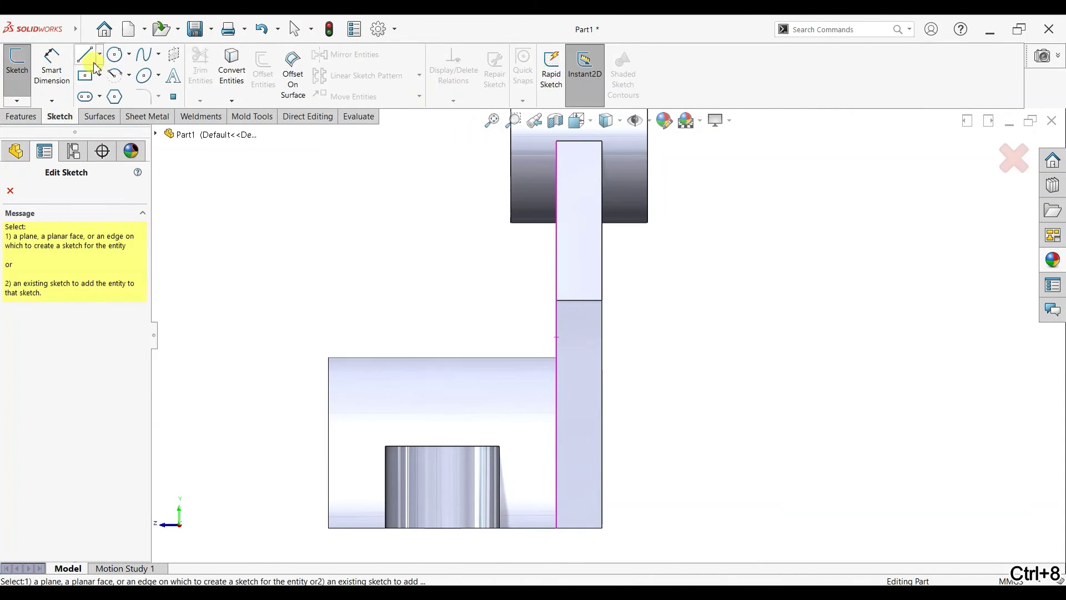
pyautogui.click(156, 135)
pyautogui.click(208, 241)
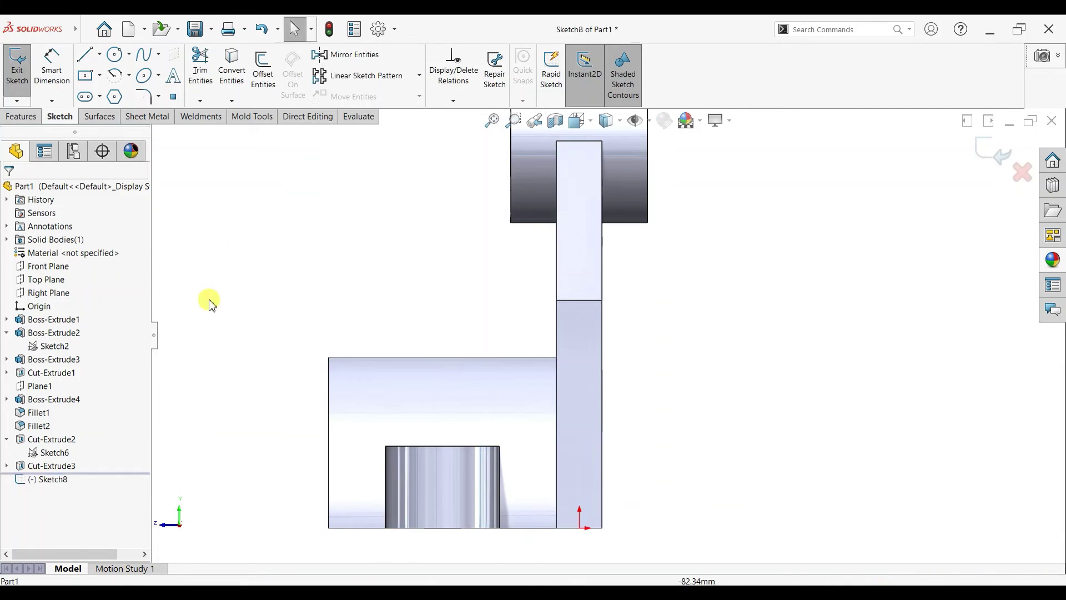
pyautogui.click(85, 54)
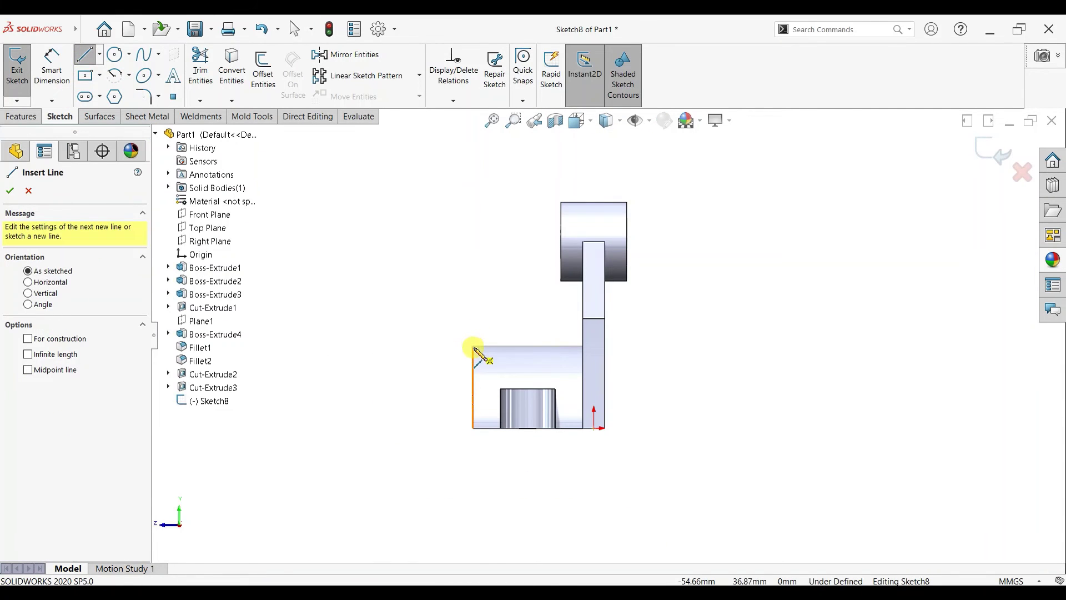
pyautogui.click(473, 346)
pyautogui.moveTo(564, 271); pyautogui.dragTo(568, 275, button='middle')
pyautogui.doubleClick(561, 267)
pyautogui.rightClick(378, 181)
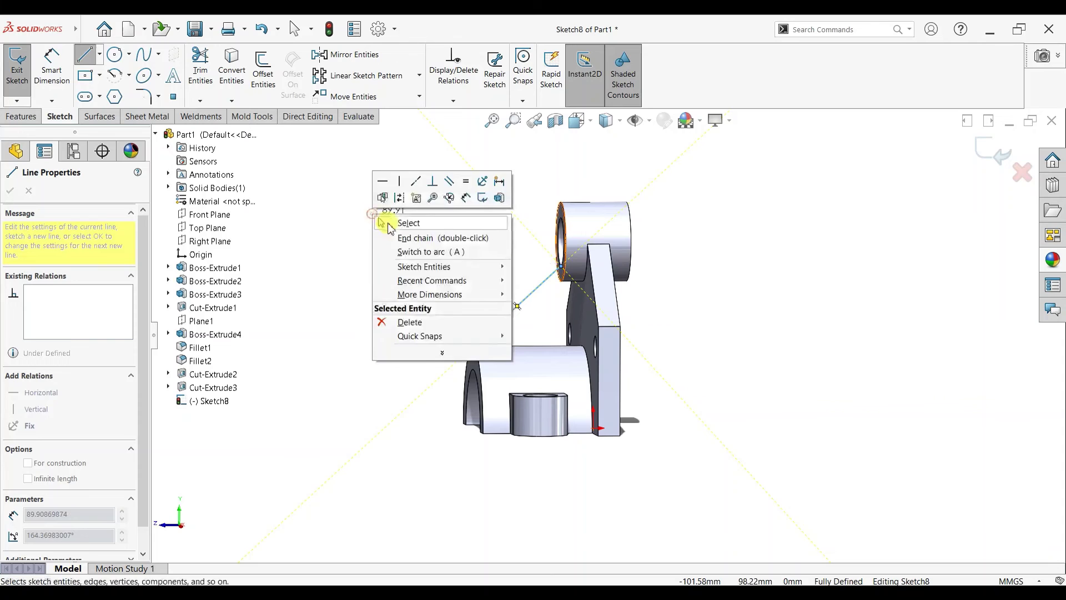
pyautogui.click(390, 225)
pyautogui.moveTo(439, 294); pyautogui.dragTo(459, 326, button='middle')
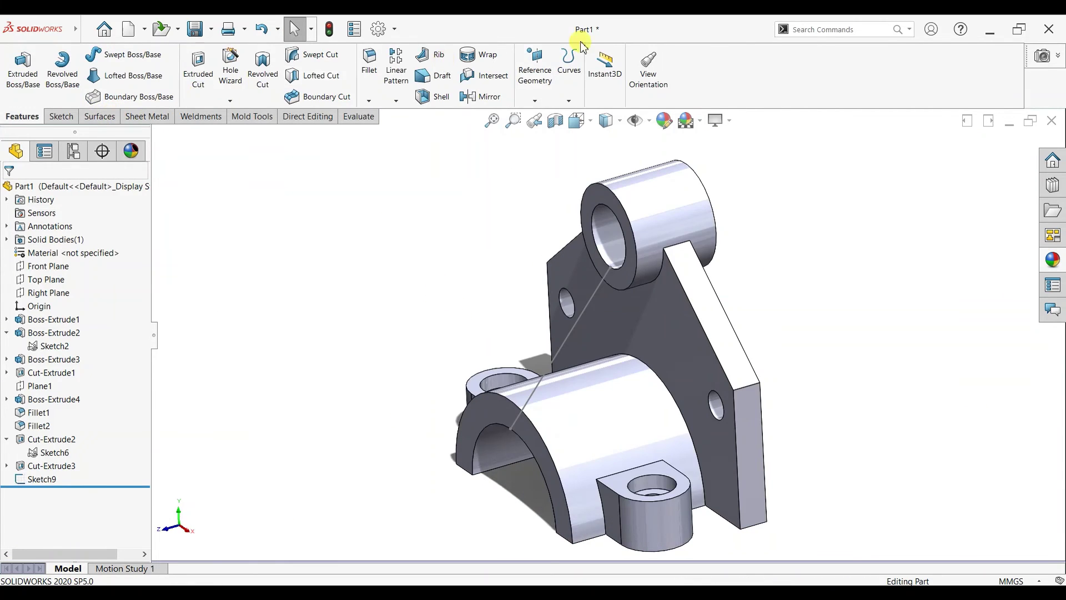
pyautogui.click(424, 54)
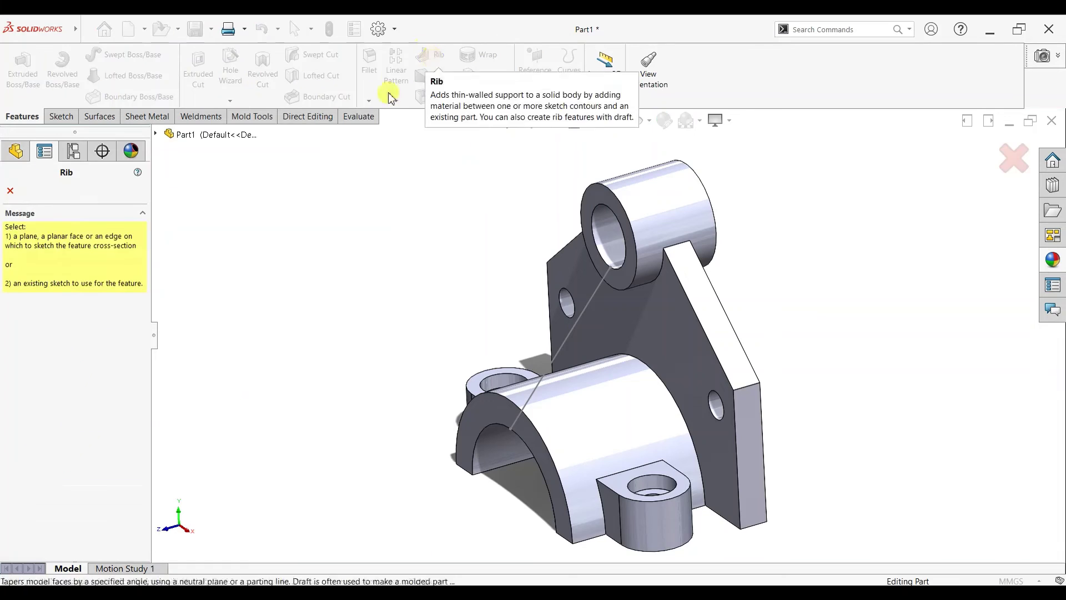
pyautogui.click(577, 320)
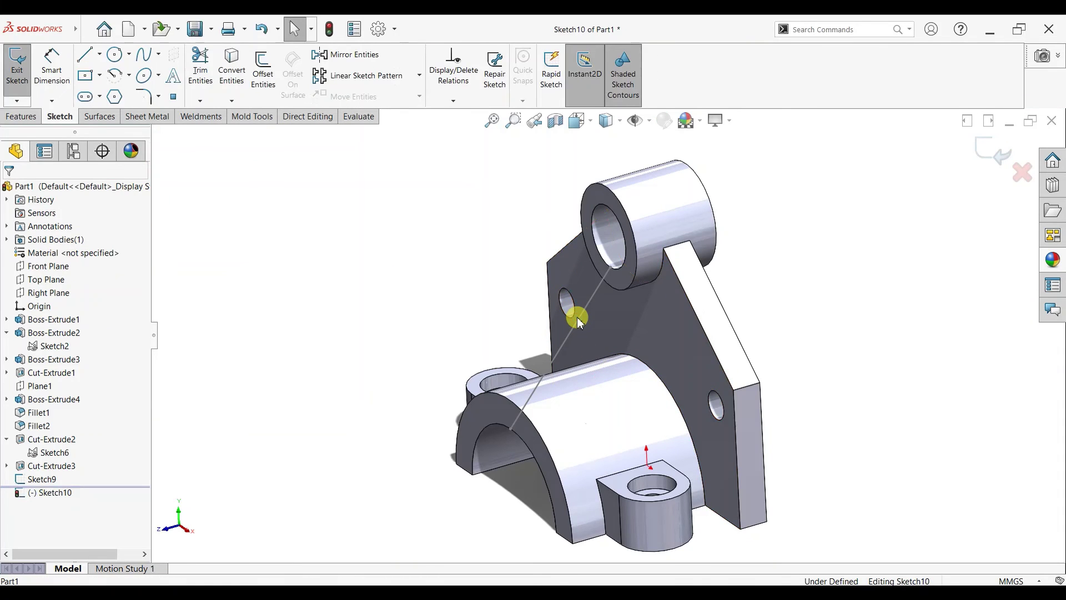
pyautogui.click(21, 116)
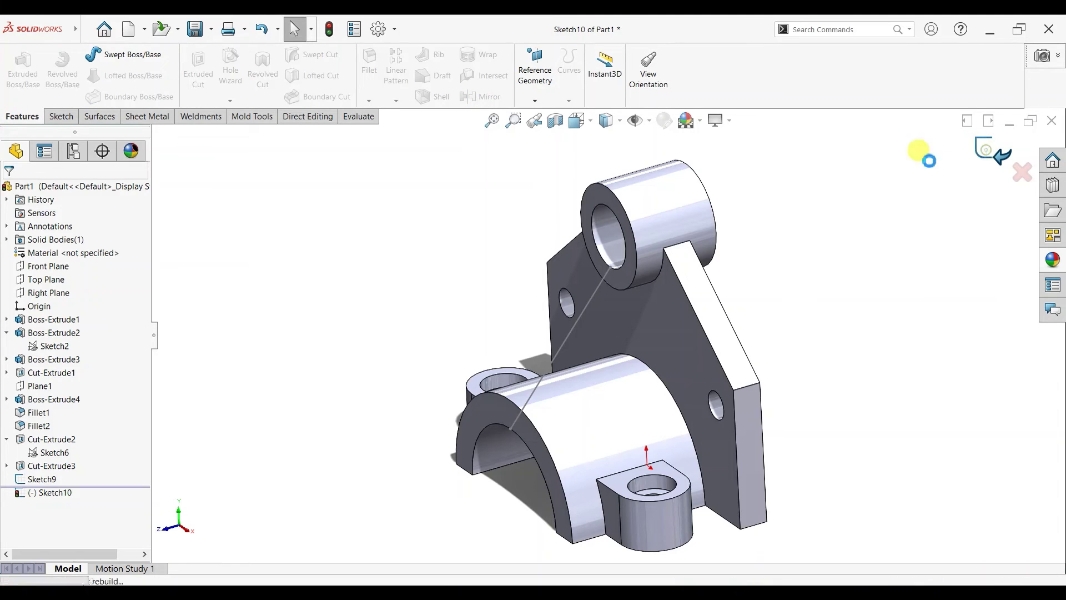
pyautogui.click(973, 155)
# Step: Create a 10 mm thick rib, thickened to both sides, from the sloped line sketch between the half-cylinder and the upper boss
pyautogui.click(576, 322)
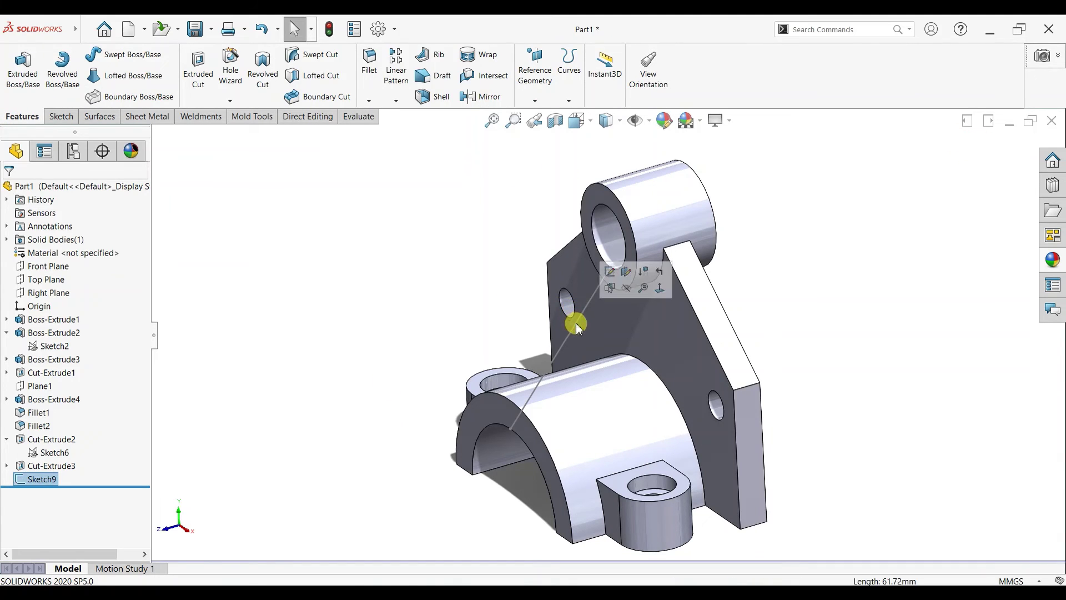
pyautogui.click(42, 478)
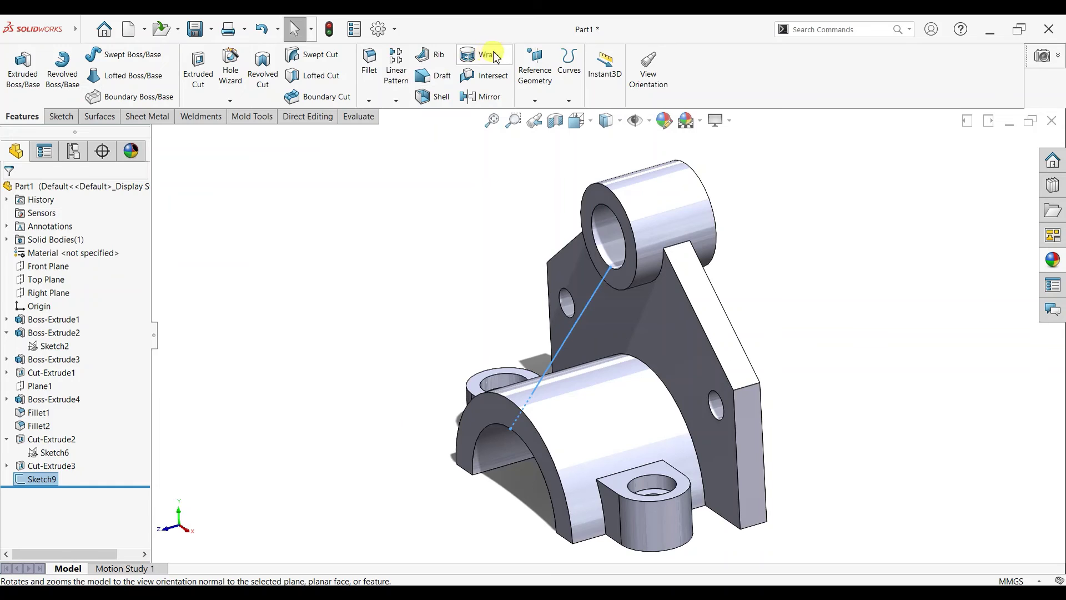
pyautogui.click(438, 57)
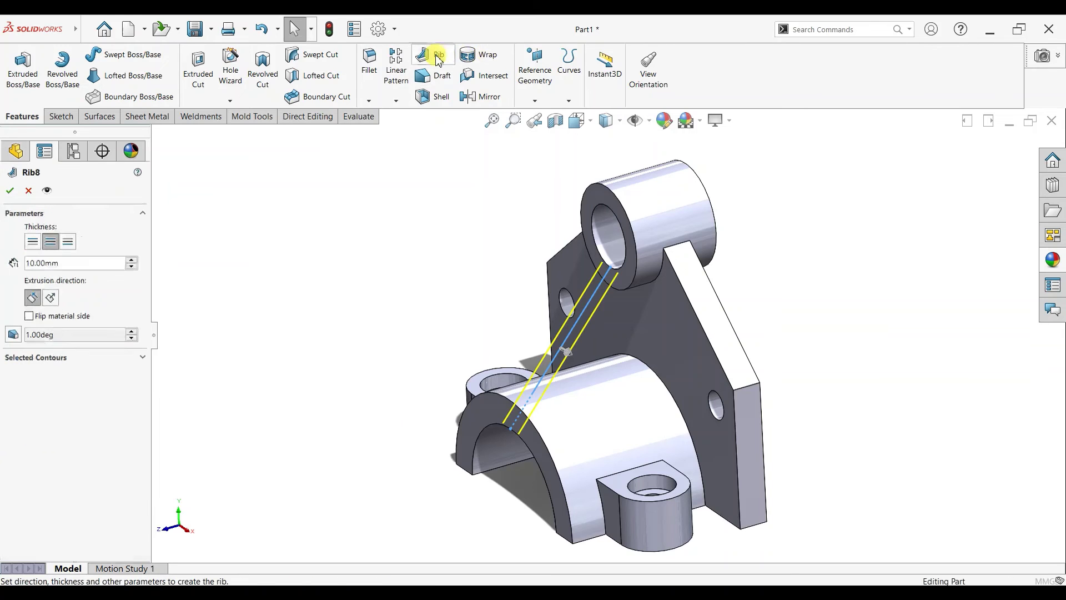
pyautogui.click(14, 188)
pyautogui.moveTo(745, 340); pyautogui.dragTo(711, 357, button='middle')
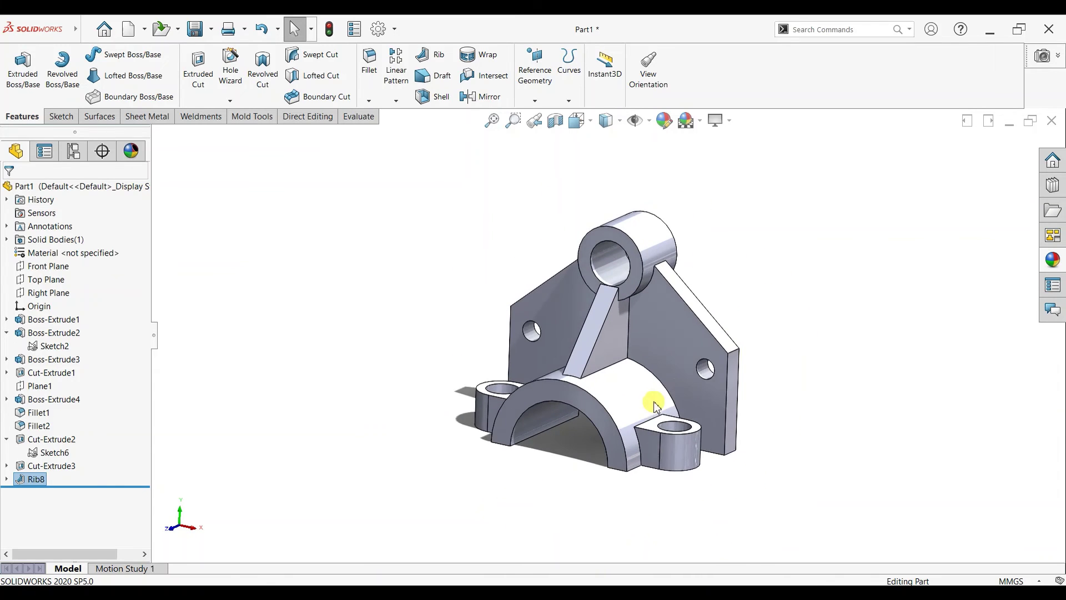
pyautogui.press('space')
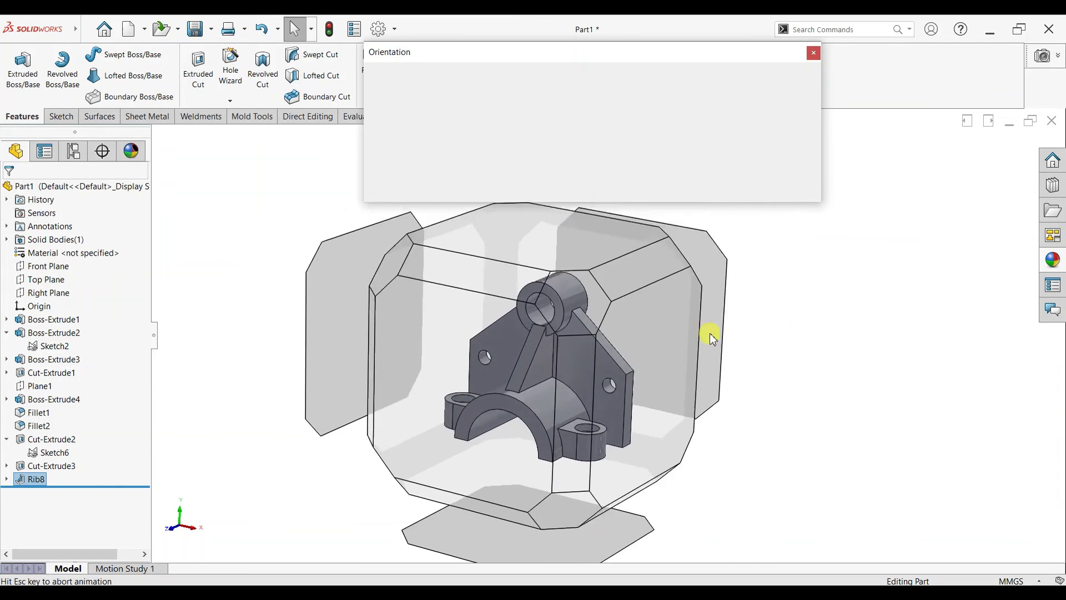
pyautogui.click(500, 362)
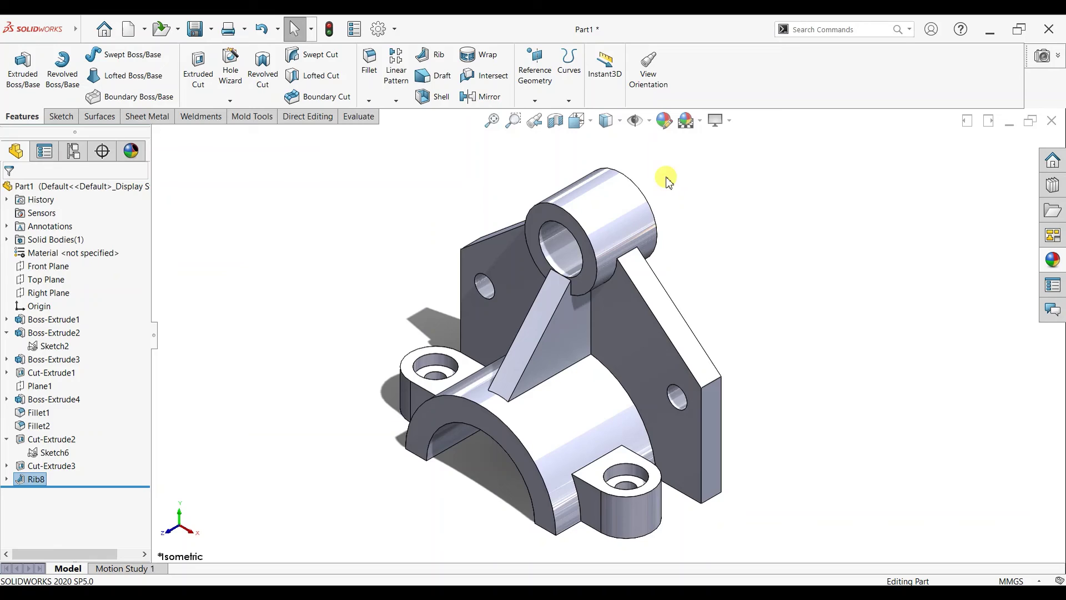
# Step: Apply a blue high gloss plastic appearance to the entire part
pyautogui.click(1050, 260)
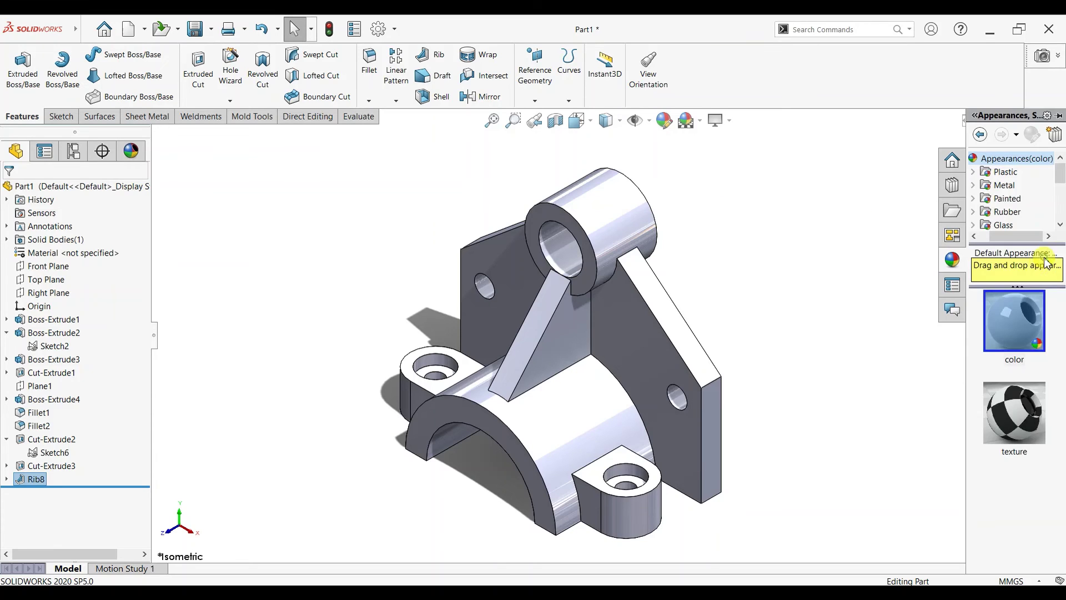
pyautogui.click(975, 173)
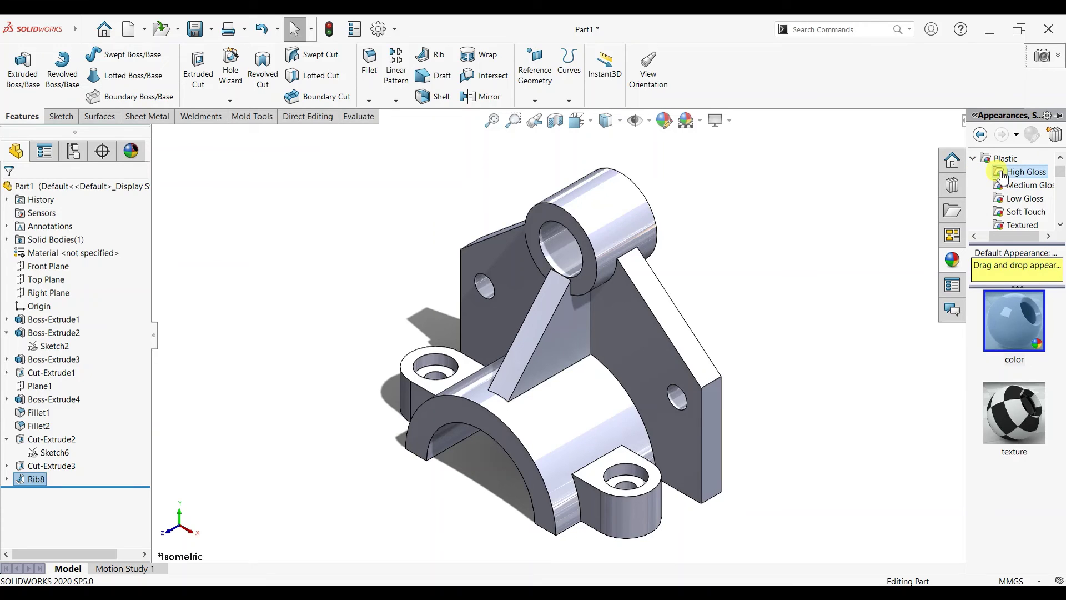
pyautogui.click(1003, 173)
pyautogui.moveTo(1011, 444)
pyautogui.moveTo(1012, 421); pyautogui.dragTo(560, 391)
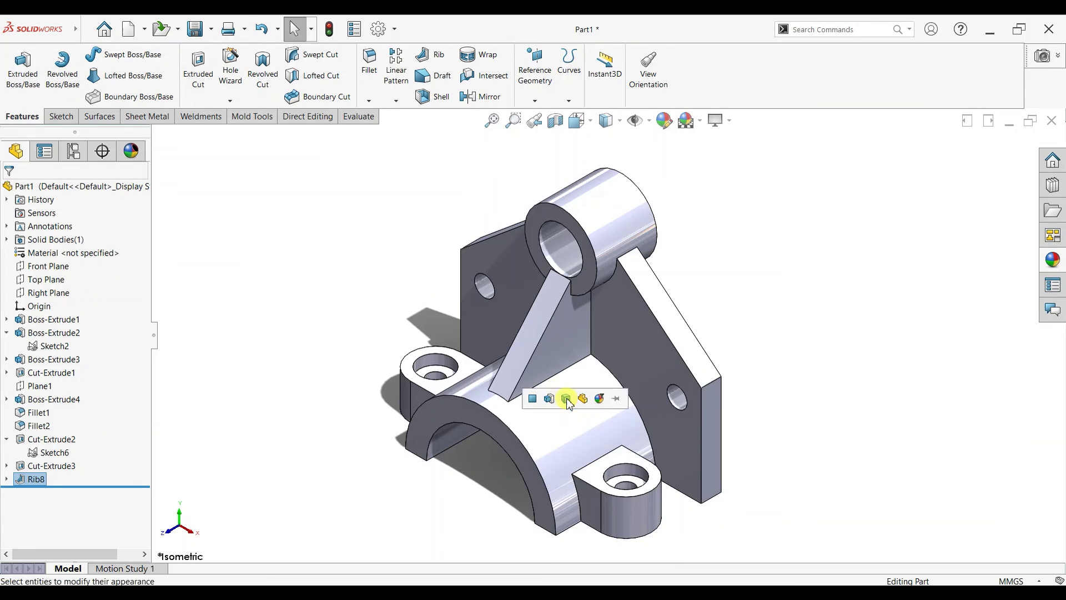
pyautogui.click(566, 398)
pyautogui.click(581, 402)
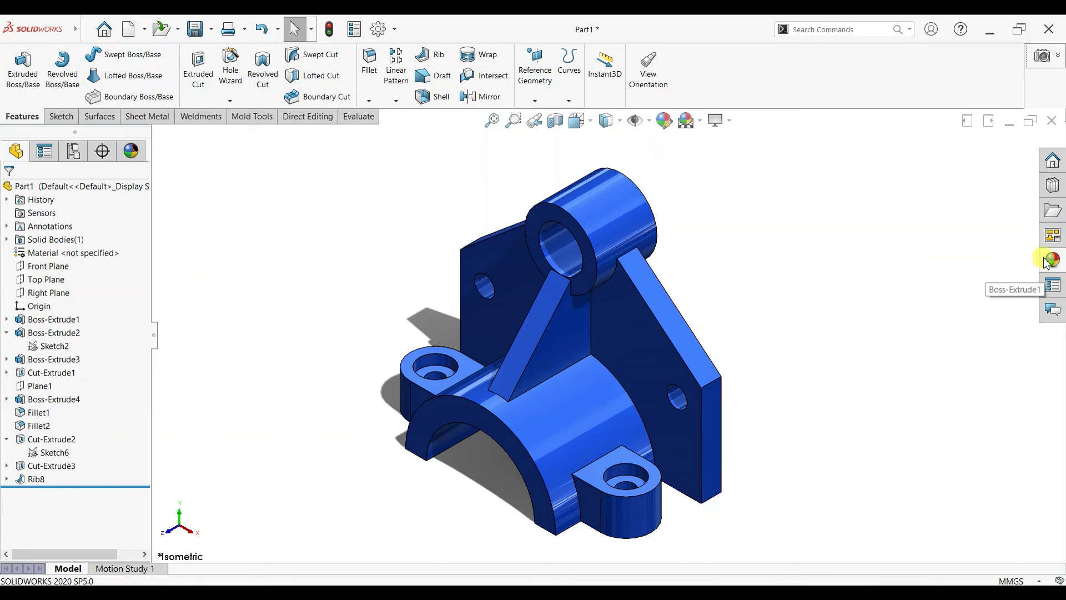
# Step: Apply a white high gloss plastic appearance to the bores of the upper boss and the half-cylinder
pyautogui.click(1052, 258)
pyautogui.scroll(-5, 1011, 383)
pyautogui.moveTo(1012, 383); pyautogui.dragTo(564, 254)
pyautogui.click(563, 255)
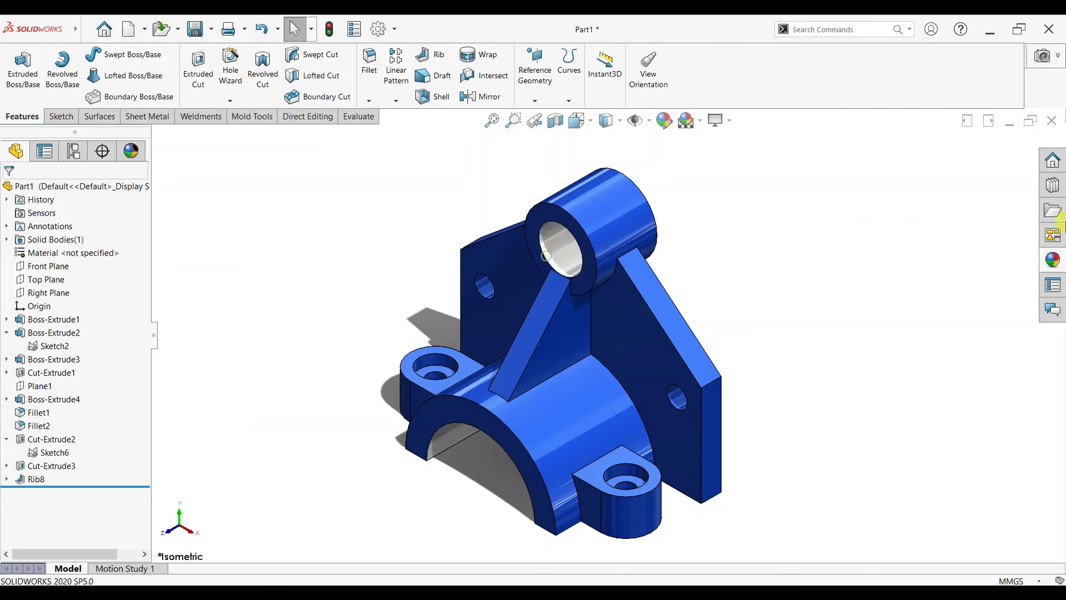
# Step: Apply white high gloss plastic to the small through holes in the side lugs
pyautogui.click(1052, 260)
pyautogui.moveTo(1013, 321); pyautogui.dragTo(616, 484)
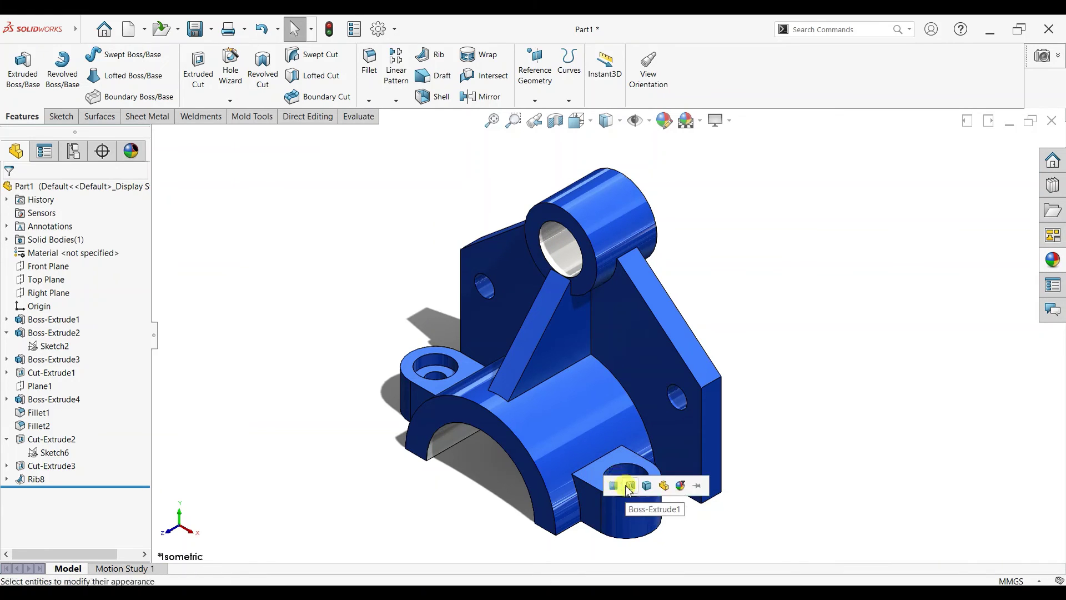
pyautogui.click(616, 484)
# Step: Apply white high gloss plastic to both holes in the plate and to the counterbores of the side lugs
pyautogui.click(1052, 259)
pyautogui.moveTo(1027, 345); pyautogui.dragTo(678, 400)
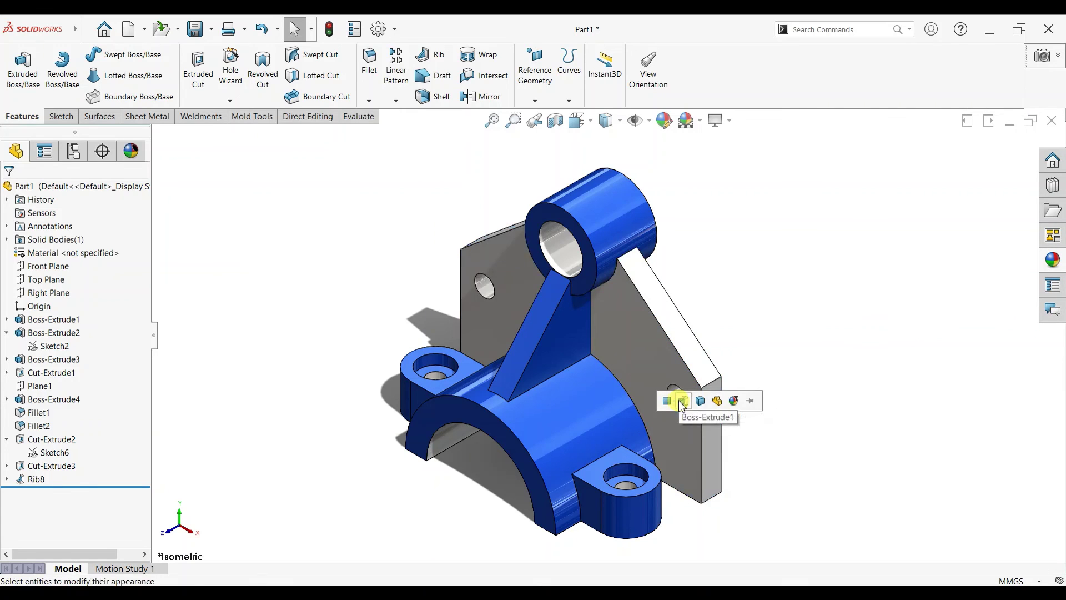
pyautogui.click(1044, 259)
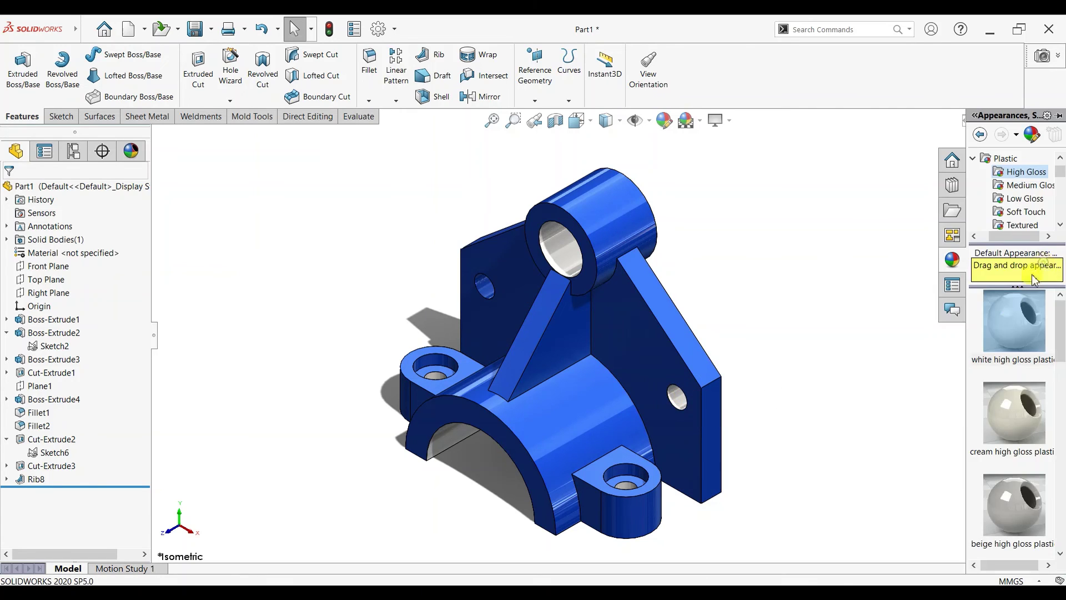
pyautogui.moveTo(913, 327); pyautogui.dragTo(492, 298)
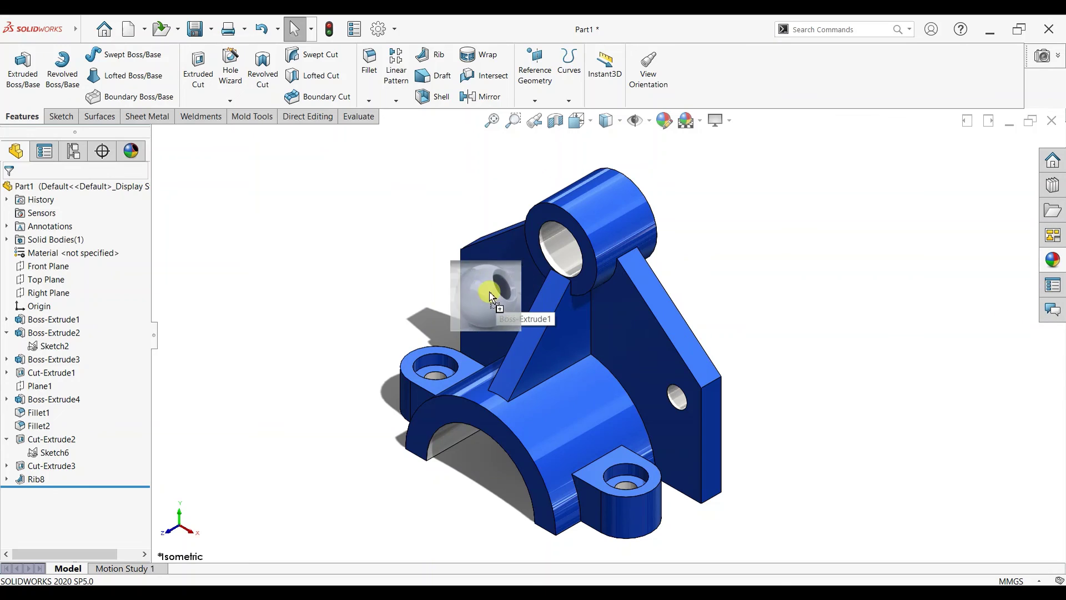
pyautogui.click(1055, 265)
pyautogui.moveTo(1022, 307); pyautogui.dragTo(647, 463)
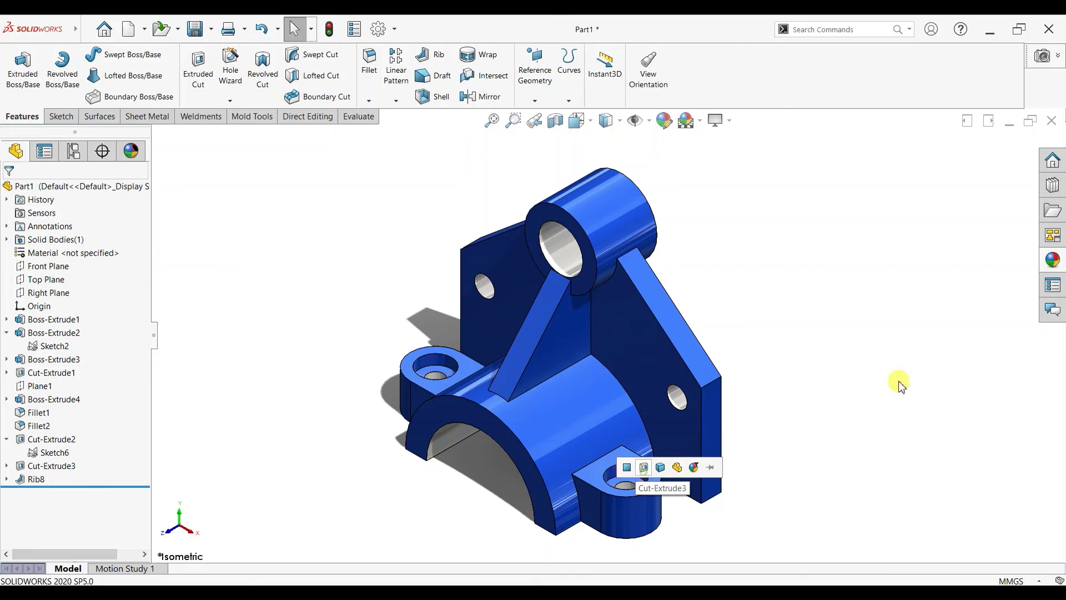
# Step: Inspect the coloured bracket from several sides and examine the views and dimensions on its drawing sheet for comparison
pyautogui.moveTo(852, 421); pyautogui.dragTo(292, 438, button='middle')
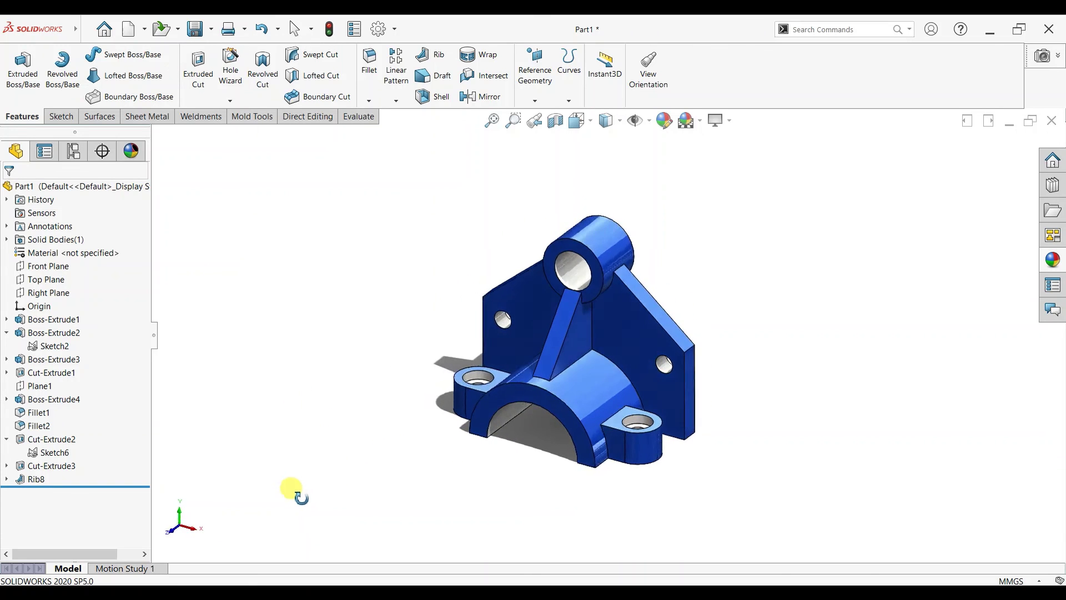
pyautogui.scroll(-1, 667, 380)
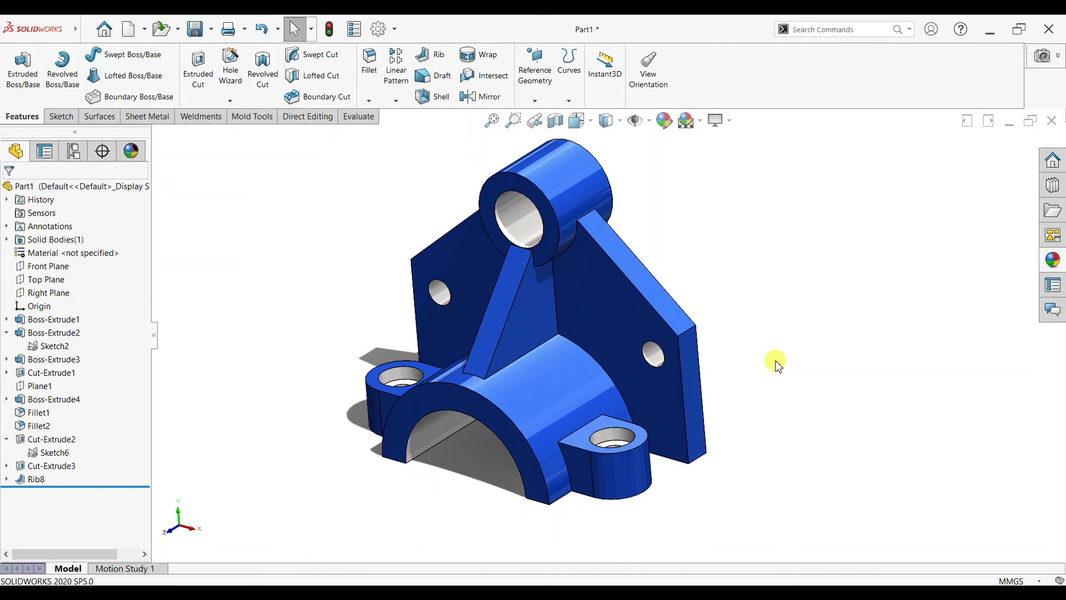
pyautogui.scroll(1, 775, 363)
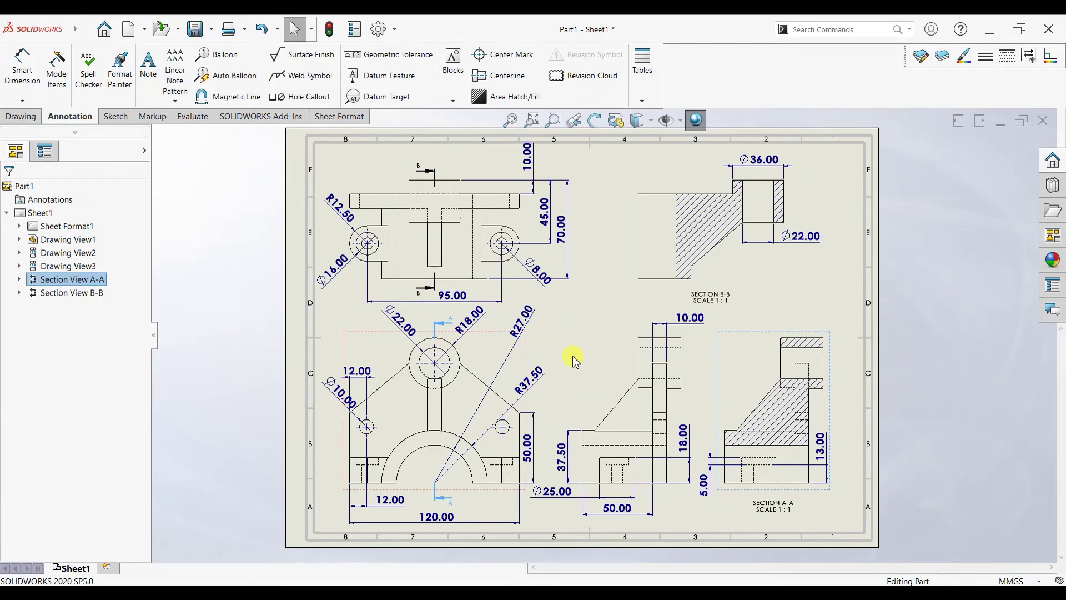
pyautogui.scroll(-2, 500, 214)
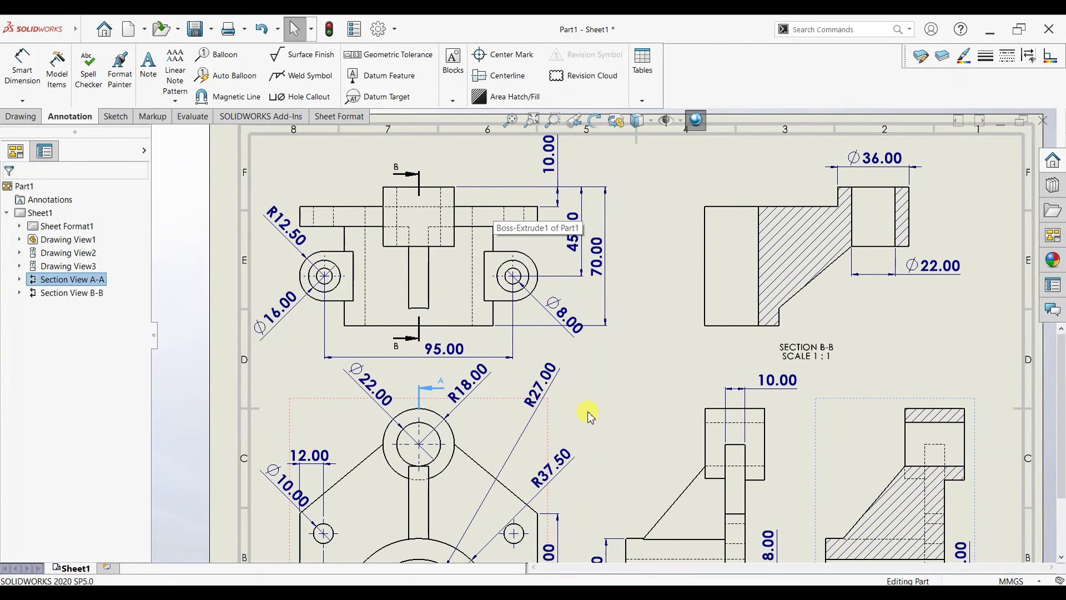
pyautogui.moveTo(628, 431)
pyautogui.mouseDown(button='middle')
pyautogui.moveTo(606, 309)
pyautogui.moveTo(609, 317)
pyautogui.moveTo(488, 309)
pyautogui.moveTo(601, 310)
pyautogui.moveTo(483, 345)
pyautogui.moveTo(460, 413)
pyautogui.moveTo(486, 428)
pyautogui.moveTo(594, 422)
pyautogui.moveTo(624, 433)
pyautogui.moveTo(622, 363)
pyautogui.mouseUp(button='middle')
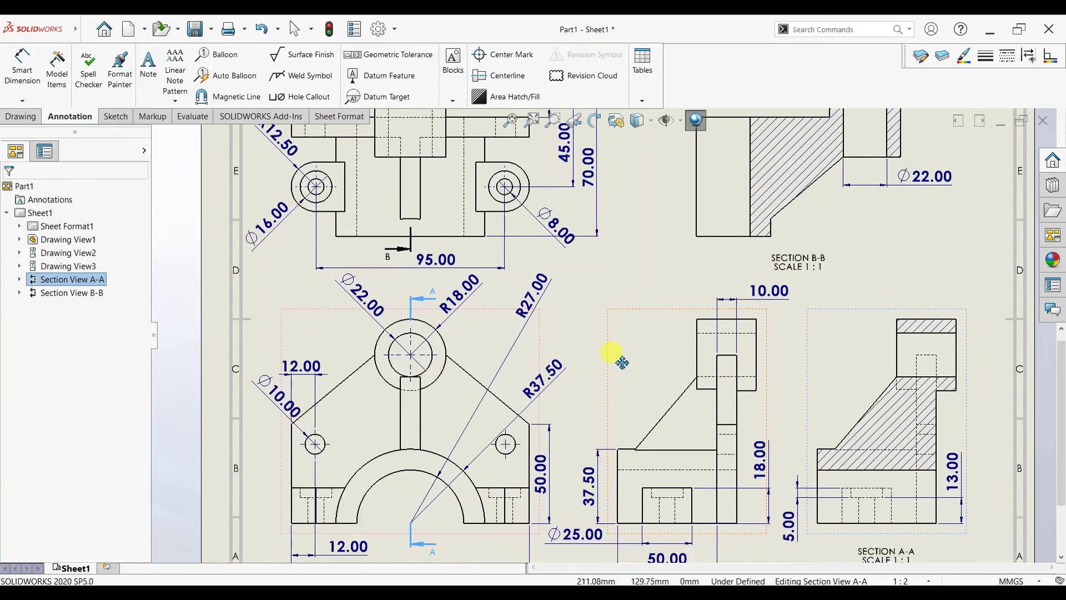
pyautogui.scroll(3, 622, 364)
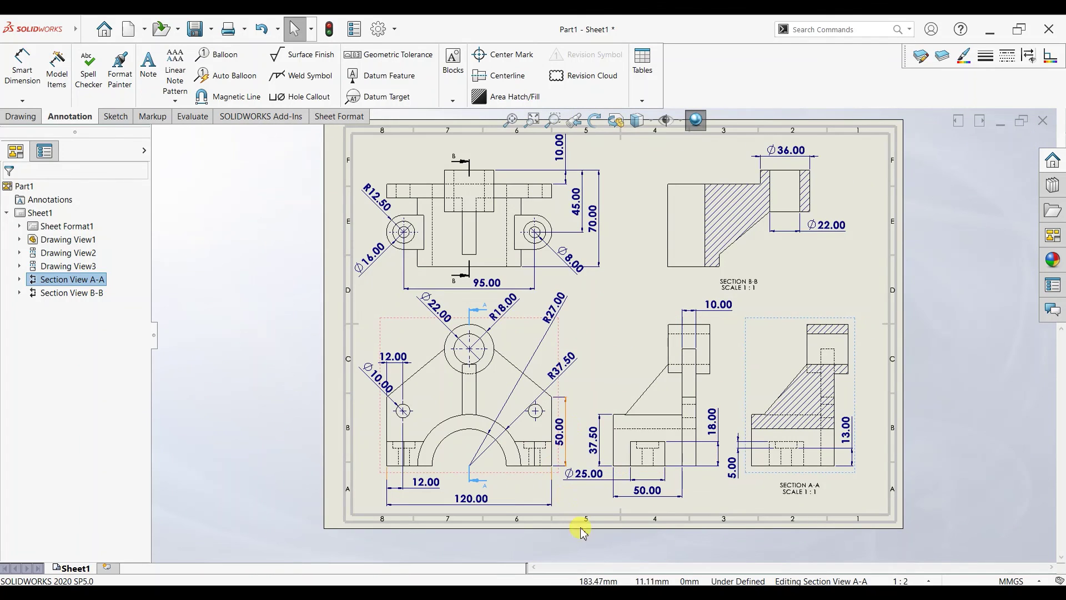
pyautogui.hotkey('ctrl', 'Tab')
pyautogui.moveTo(591, 367); pyautogui.dragTo(515, 415, button='middle')
pyautogui.moveTo(424, 422); pyautogui.dragTo(477, 387, button='middle')
pyautogui.scroll(-2, 438, 437)
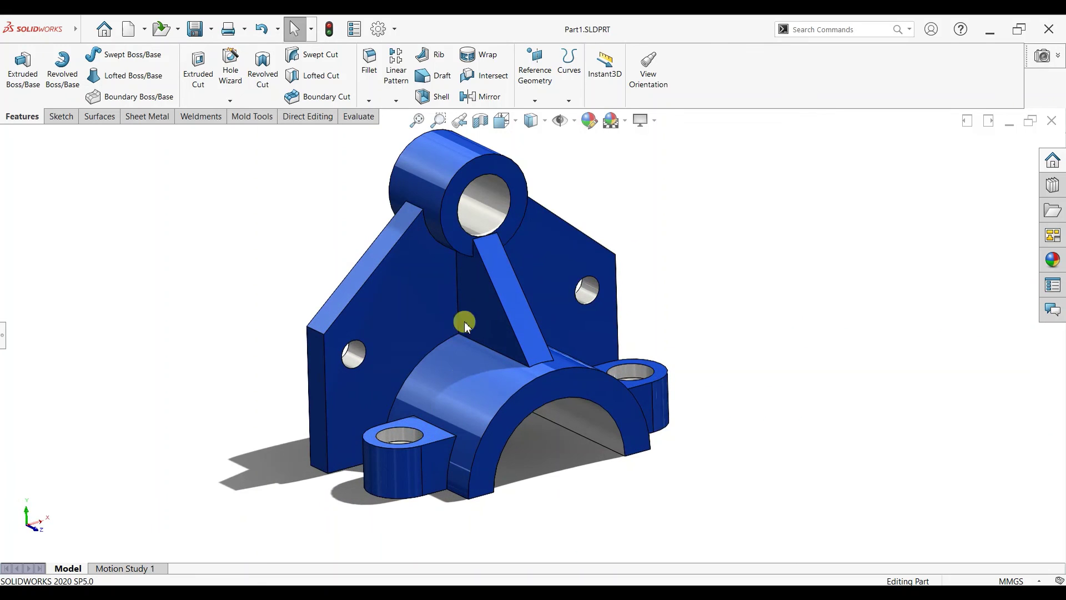